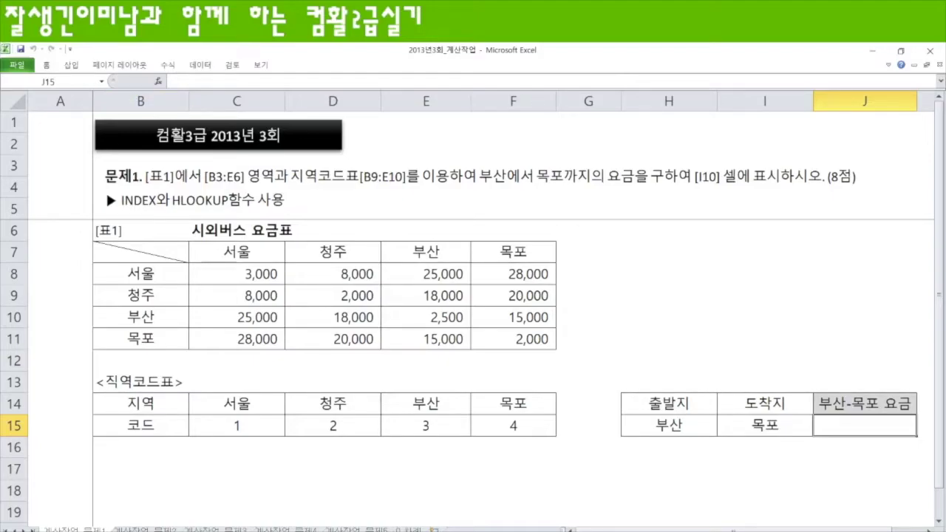
- Correct the grade number in the black title banner so that it reads 컴활2급 2013년 3회
{"action": "left_click", "coordinate": [189, 135]}
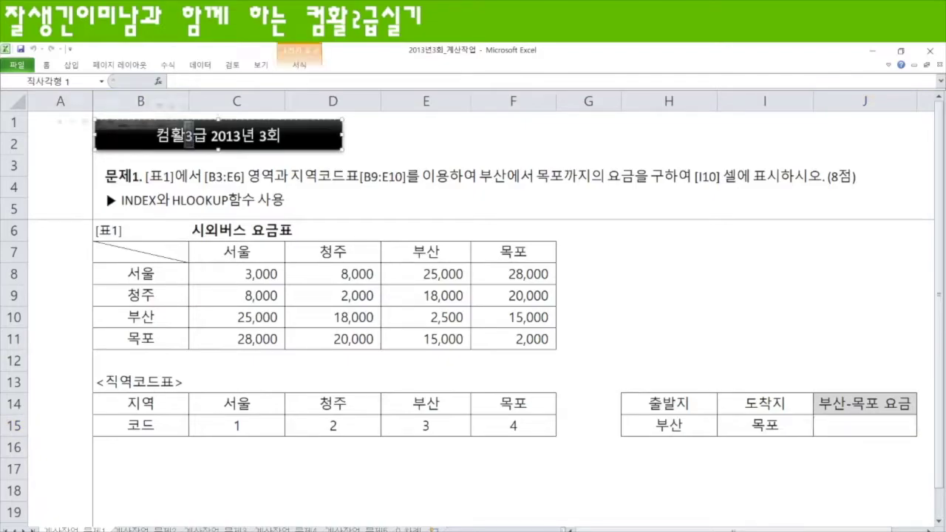
{"action": "type", "text": "2"}
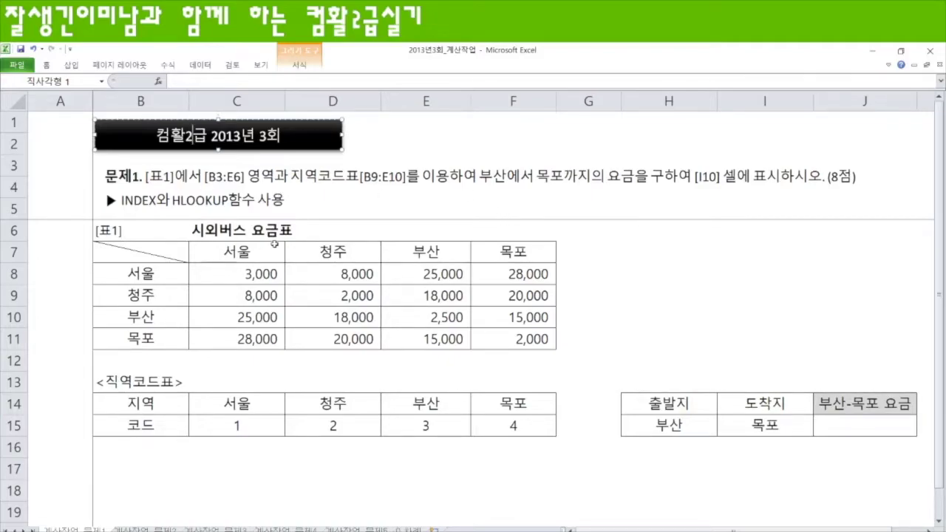
{"action": "left_click", "coordinate": [629, 274]}
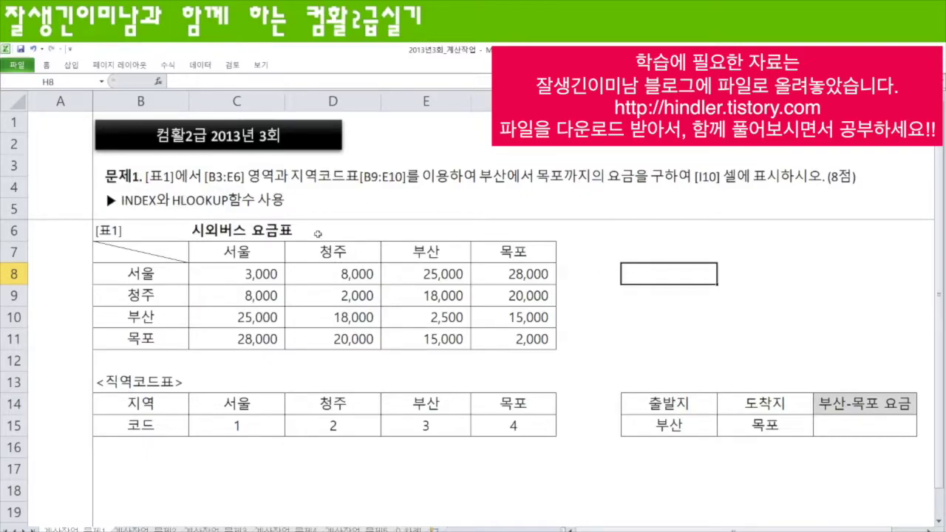
- Enter =index in the empty cell H8 beside the fare table
{"action": "left_click", "coordinate": [632, 249]}
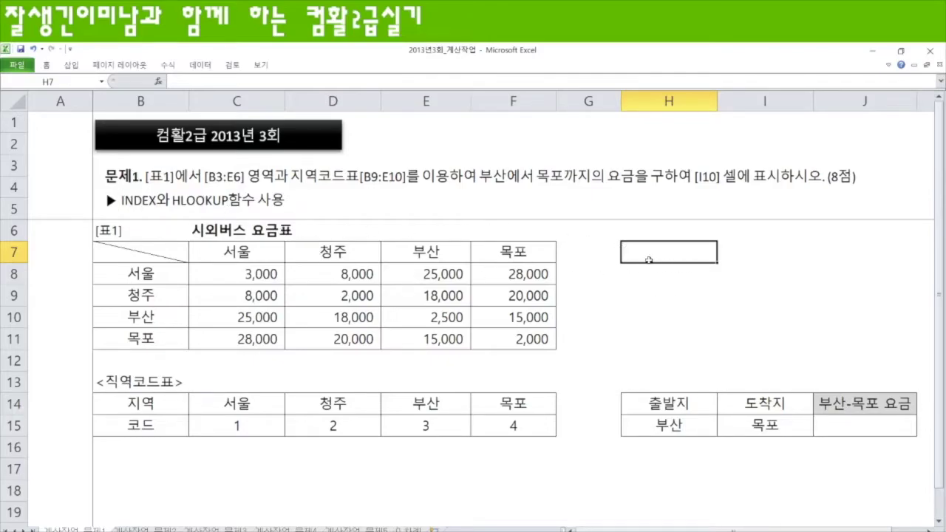
{"action": "left_click", "coordinate": [637, 275]}
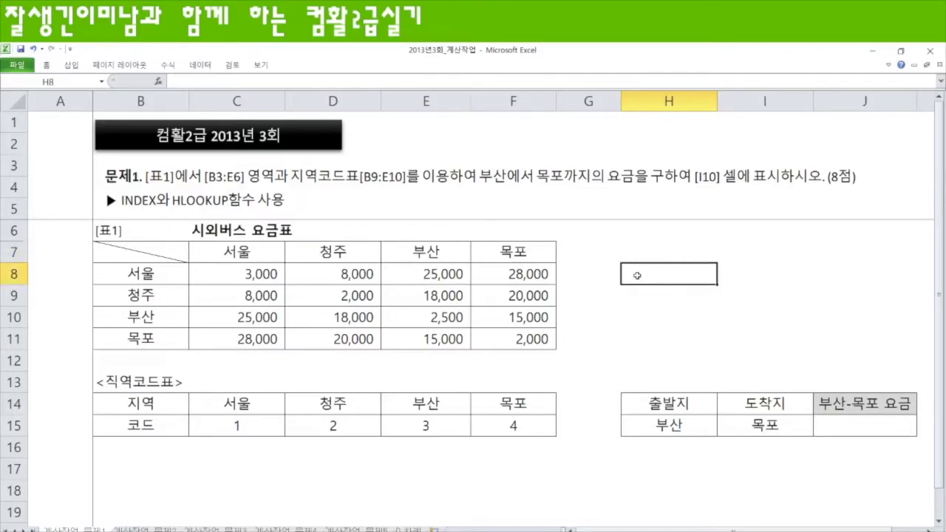
{"action": "type", "text": "="}
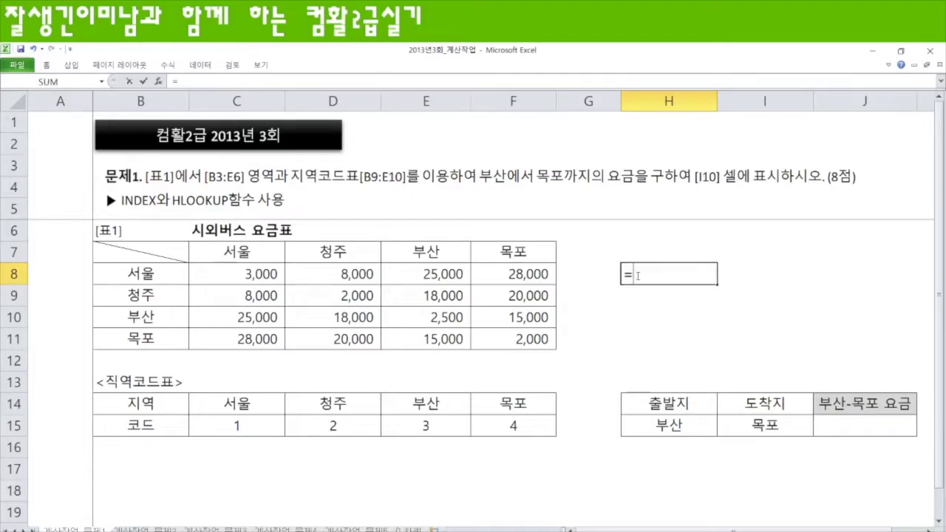
{"action": "type", "text": "in"}
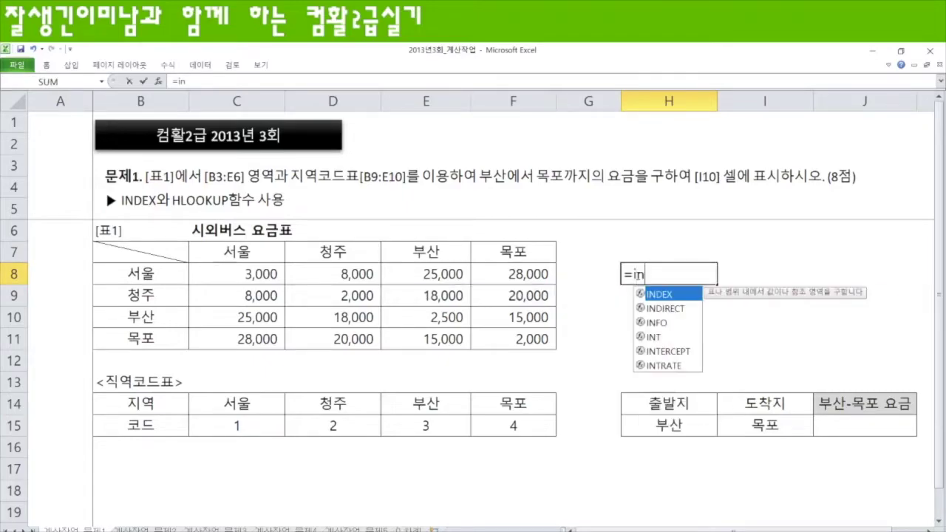
{"action": "type", "text": "dex"}
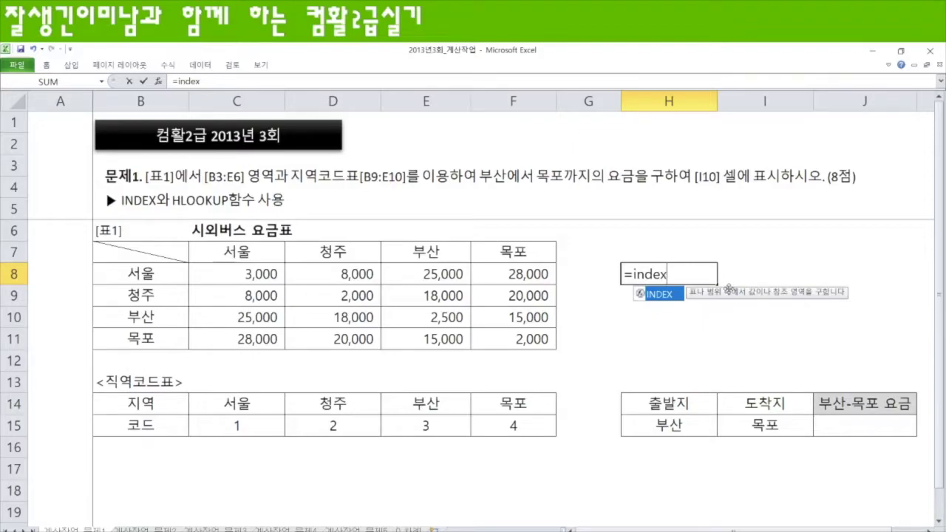
{"action": "key", "text": "Escape"}
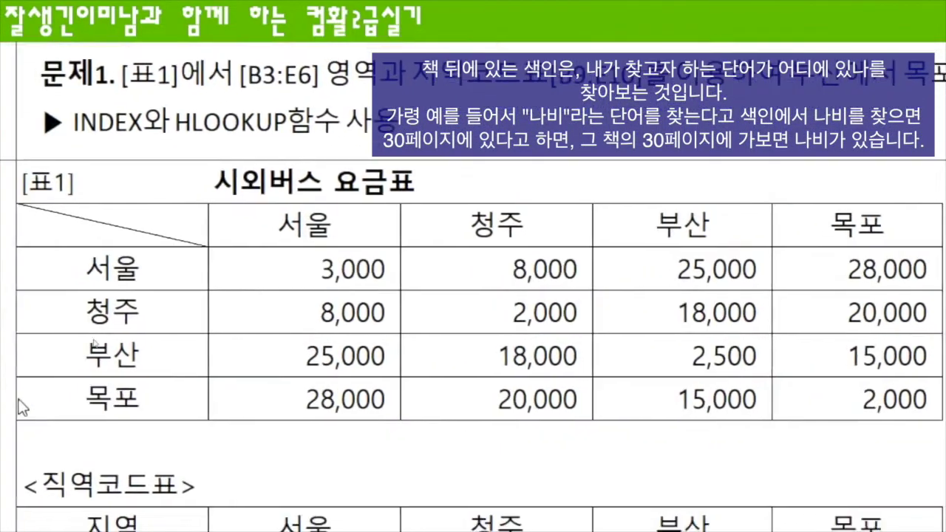
- Start an INDEX formula in cell C12 with B8:B11 as the array and 3 as the row number
{"action": "left_click", "coordinate": [310, 424]}
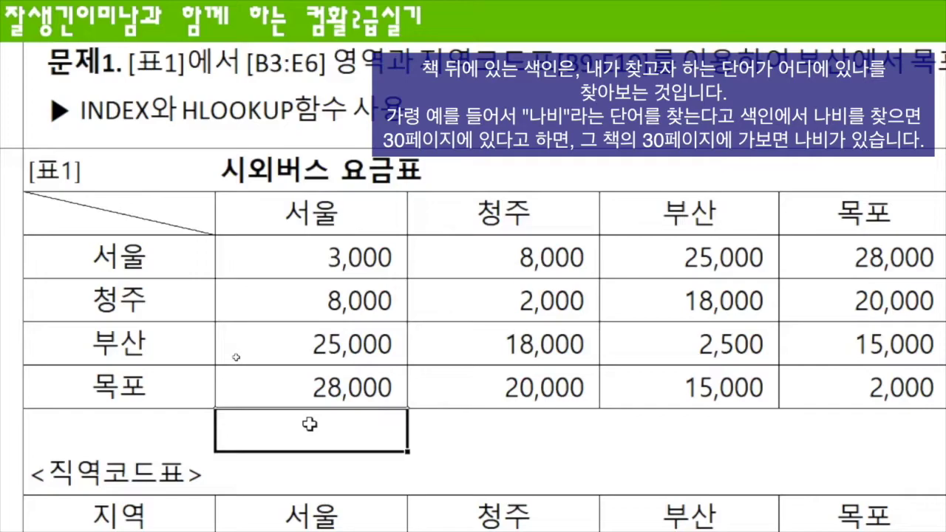
{"action": "type", "text": "=index"}
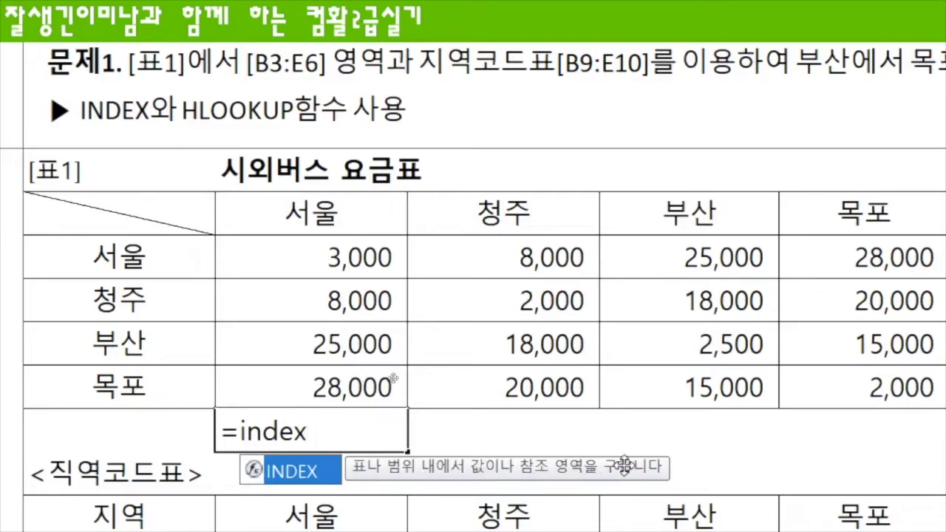
{"action": "key", "text": "Tab"}
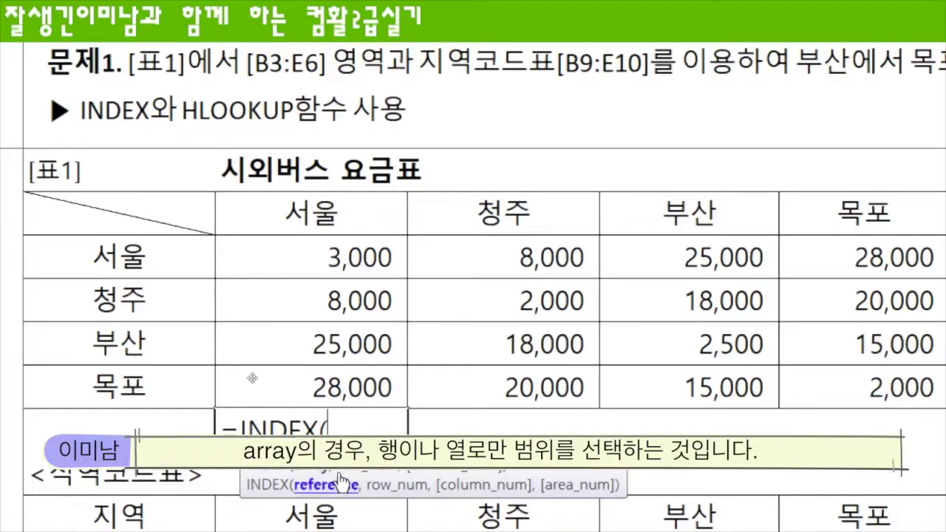
{"action": "left_click_drag", "start_coordinate": [152, 259], "coordinate": [147, 382]}
{"action": "left_click_drag", "start_coordinate": [266, 207], "coordinate": [826, 220]}
{"action": "left_click", "coordinate": [124, 257]}
{"action": "left_click_drag", "start_coordinate": [126, 257], "coordinate": [127, 379]}
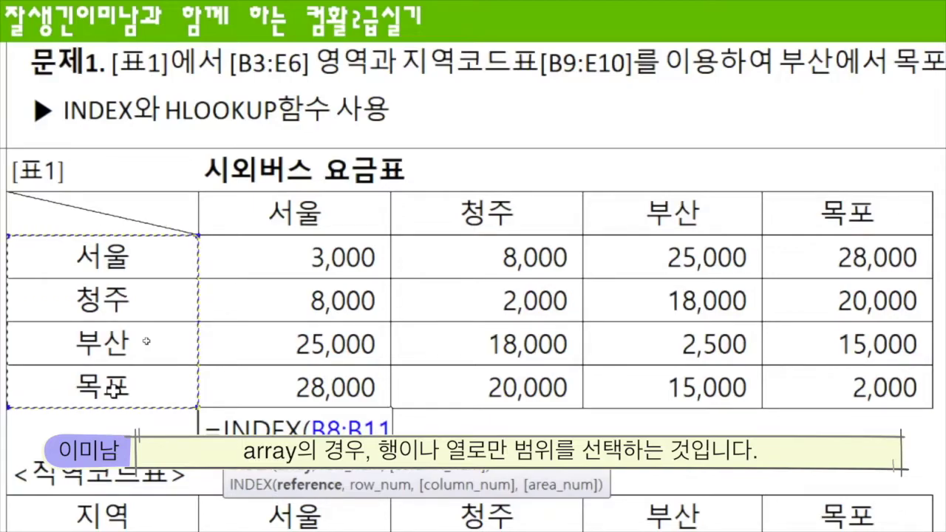
{"action": "type", "text": ","}
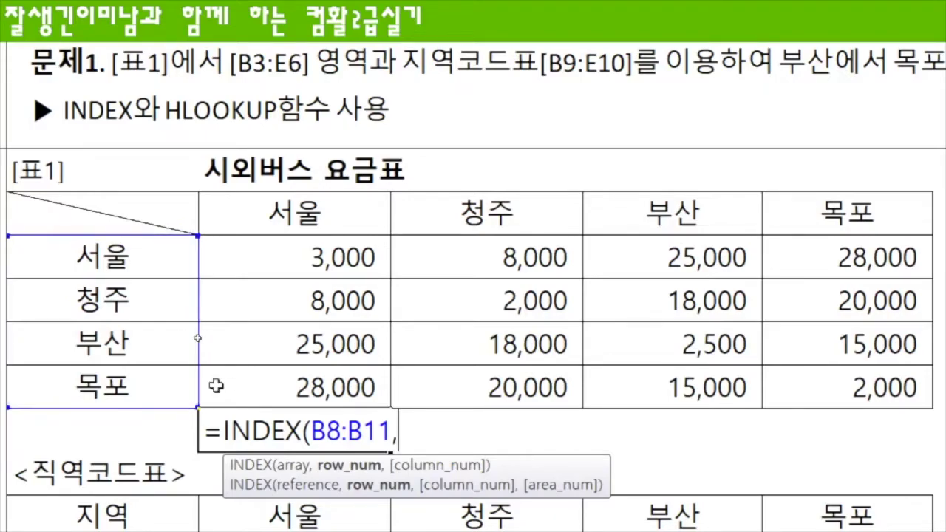
{"action": "type", "text": "3"}
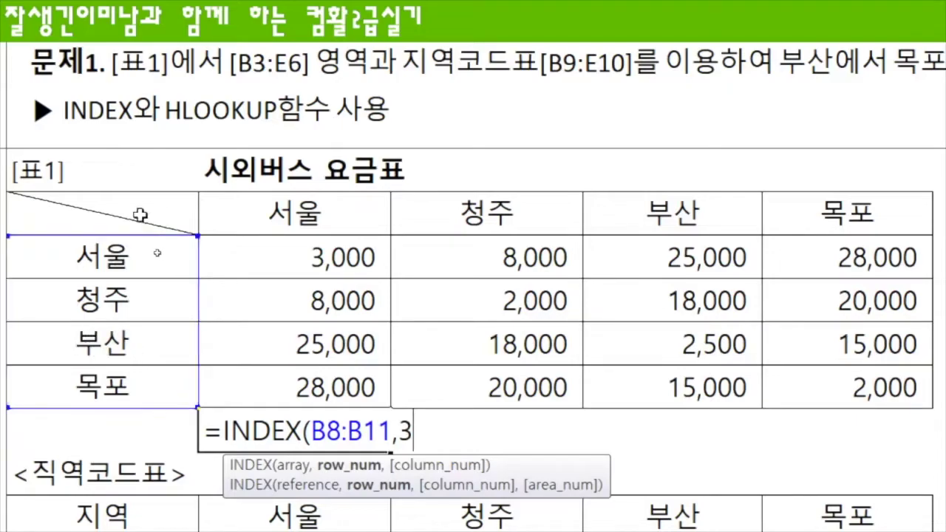
- Change the INDEX array in C12 to the header row B7:F7 and complete the formula
{"action": "left_click_drag", "start_coordinate": [137, 237], "coordinate": [227, 231]}
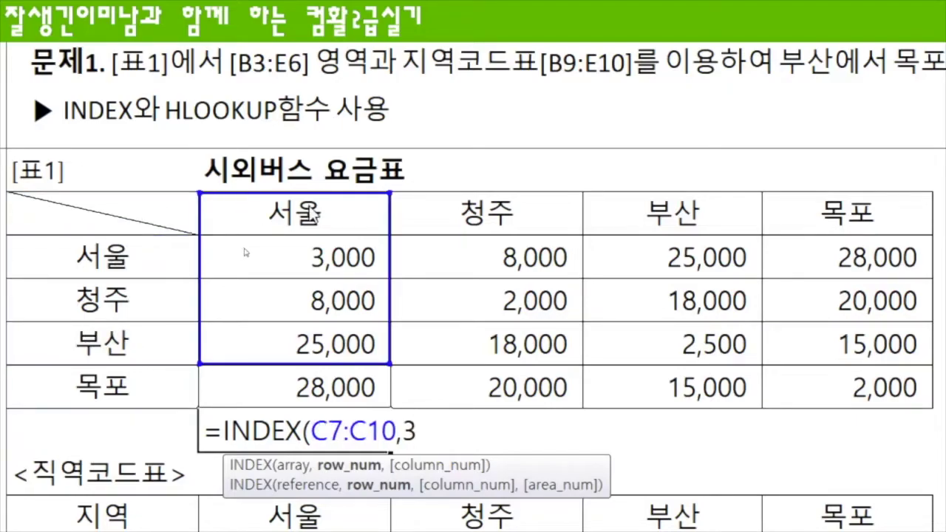
{"action": "left_click_drag", "start_coordinate": [390, 363], "coordinate": [848, 236]}
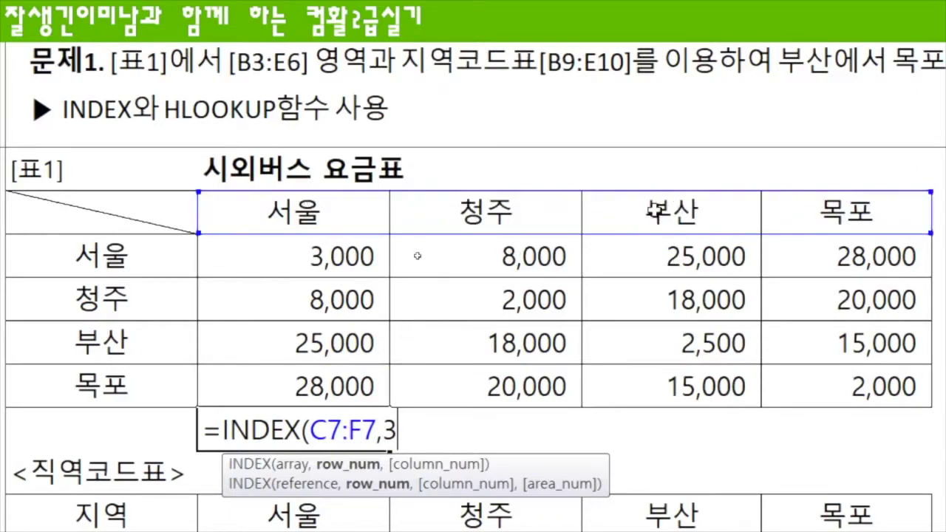
{"action": "left_click_drag", "start_coordinate": [657, 238], "coordinate": [122, 204]}
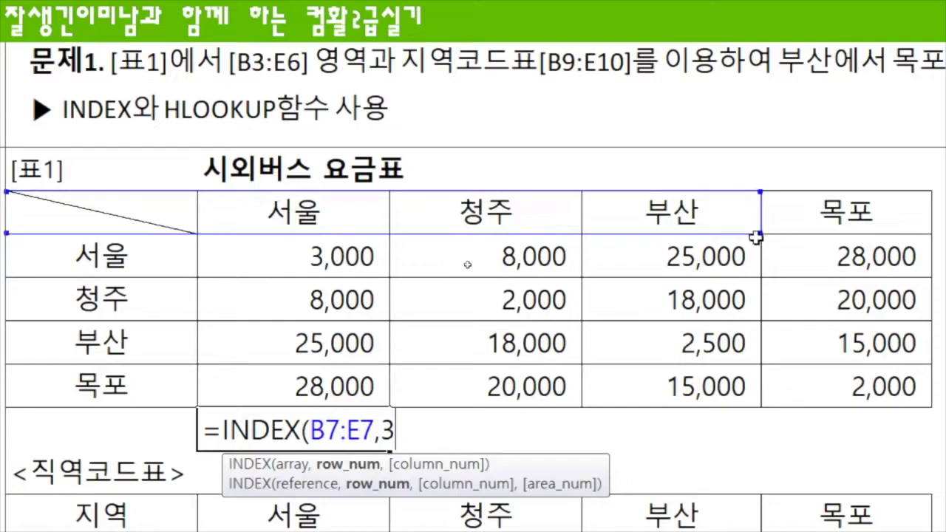
{"action": "left_click_drag", "start_coordinate": [764, 234], "coordinate": [870, 233]}
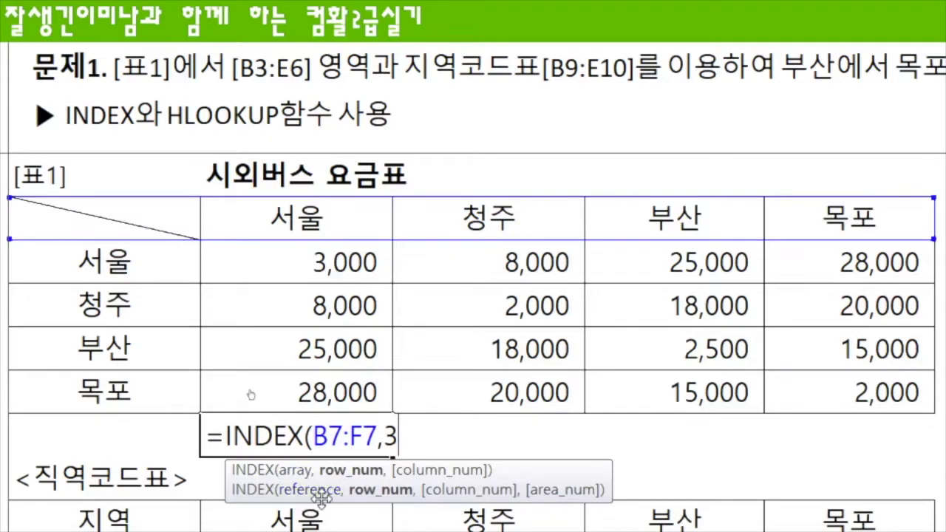
{"action": "left_click_drag", "start_coordinate": [236, 258], "coordinate": [512, 298]}
{"action": "left_click", "coordinate": [236, 435]}
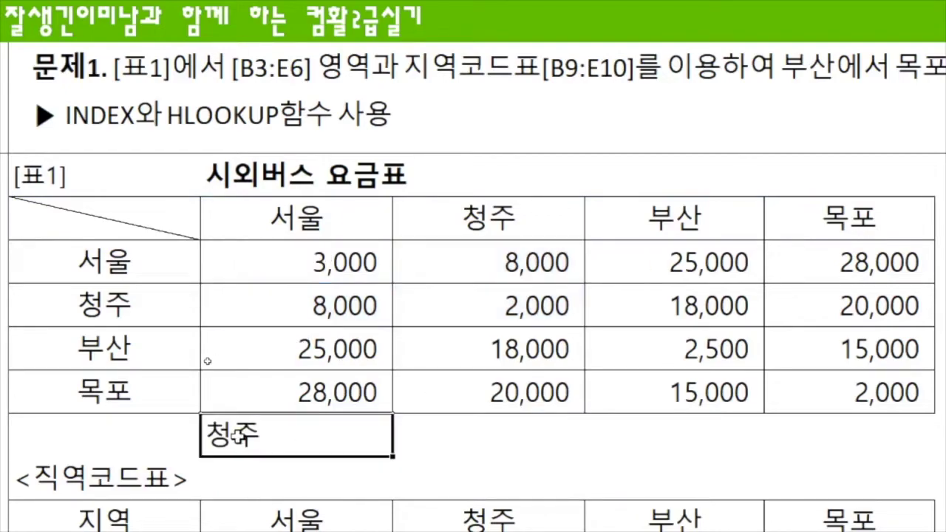
- Reopen the INDEX formula in C12 and change its range to the whole fare block C8:F11
{"action": "double_click", "coordinate": [236, 436]}
{"action": "left_click_drag", "start_coordinate": [313, 436], "coordinate": [377, 436]}
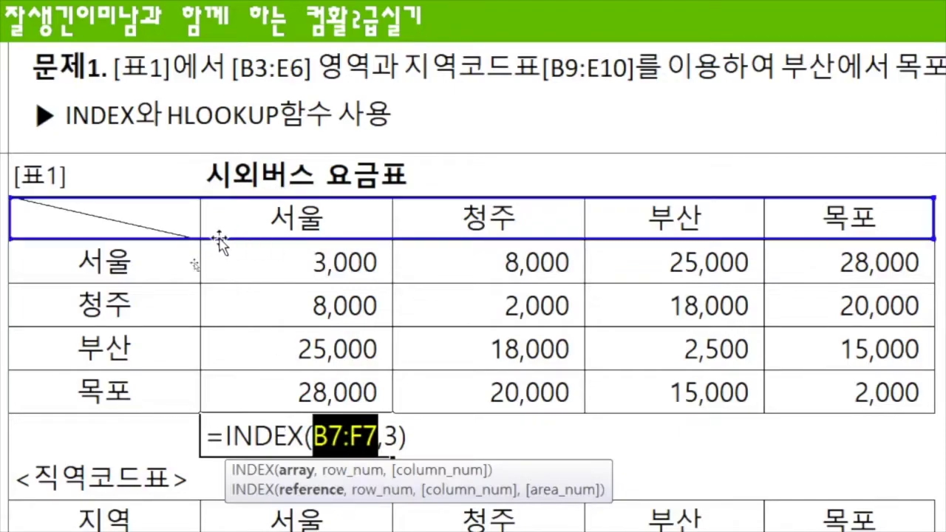
{"action": "left_click_drag", "start_coordinate": [205, 244], "coordinate": [467, 272]}
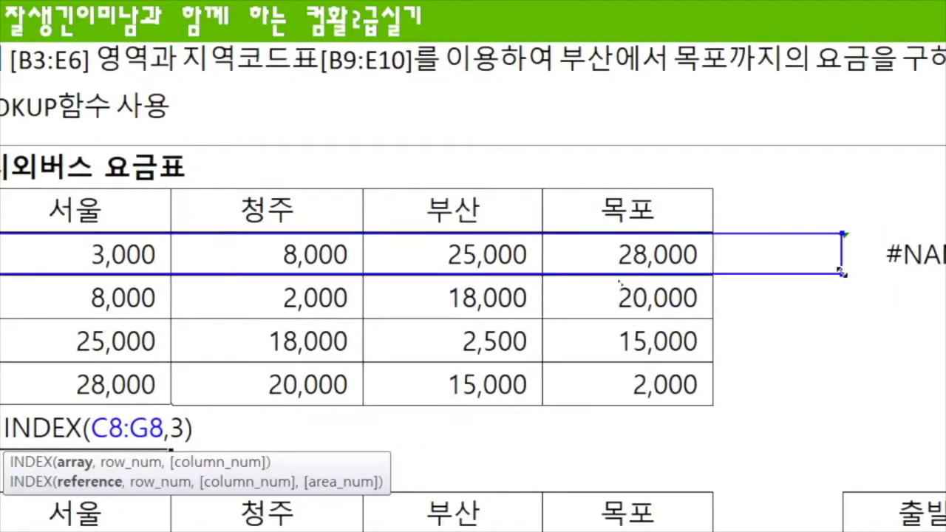
{"action": "left_click_drag", "start_coordinate": [945, 283], "coordinate": [945, 370]}
{"action": "left_click_drag", "start_coordinate": [737, 362], "coordinate": [713, 404]}
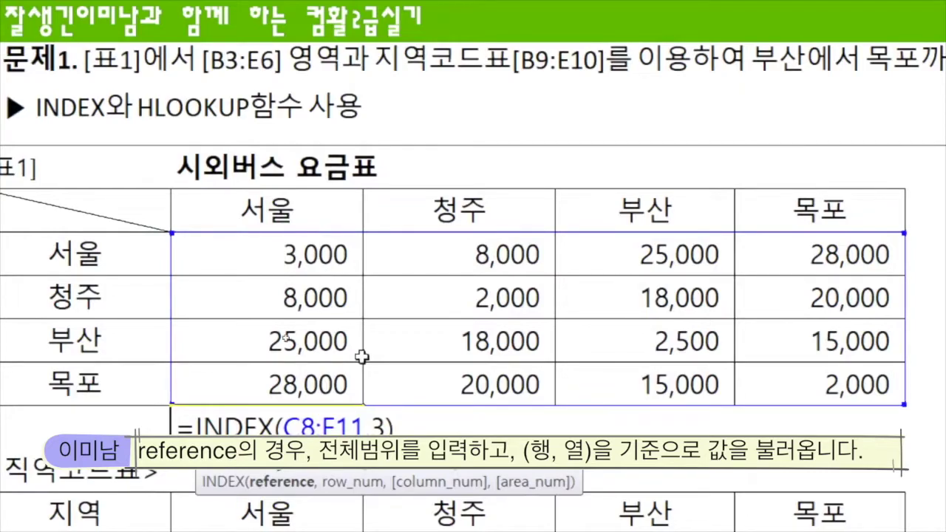
- Set the INDEX row number to 3 and column number to 2, completing =INDEX(C8:F11,3,2) in C12
{"action": "key", "text": "BackSpace"}
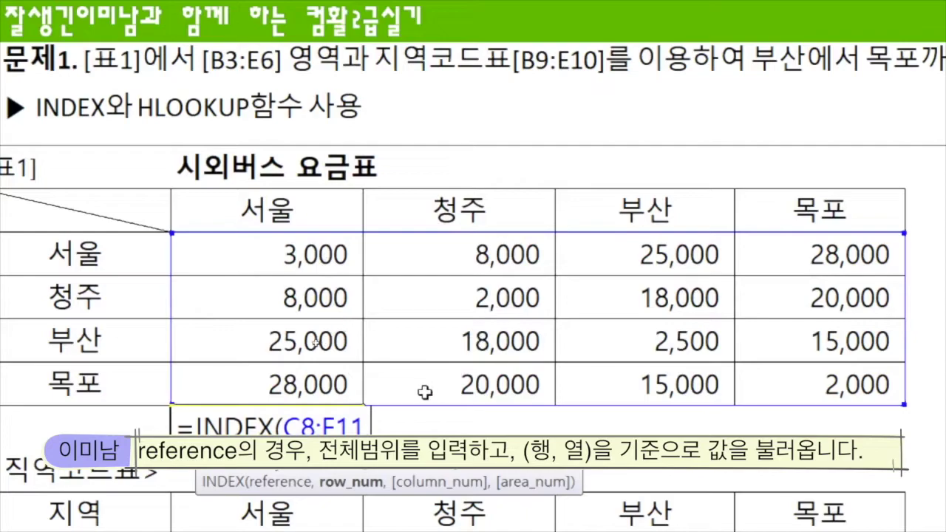
{"action": "type", "text": "3,2"}
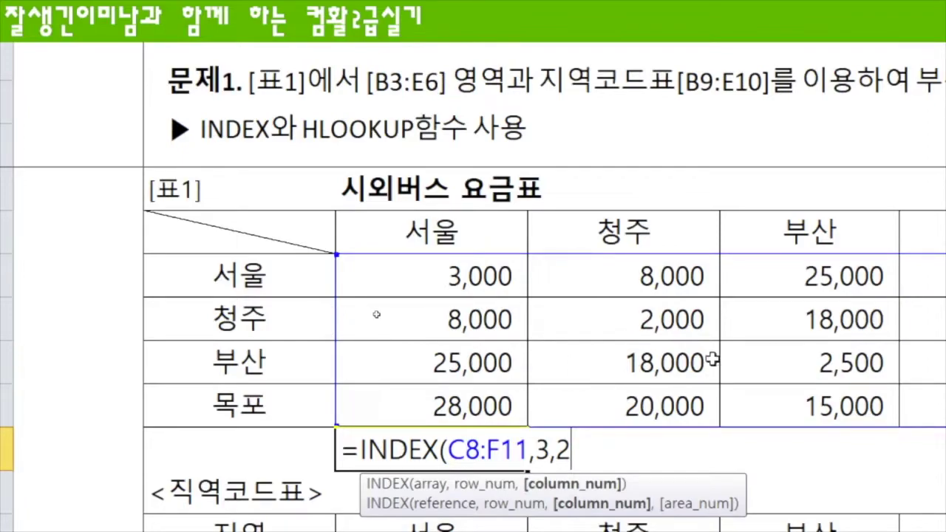
{"action": "type", "text": ")"}
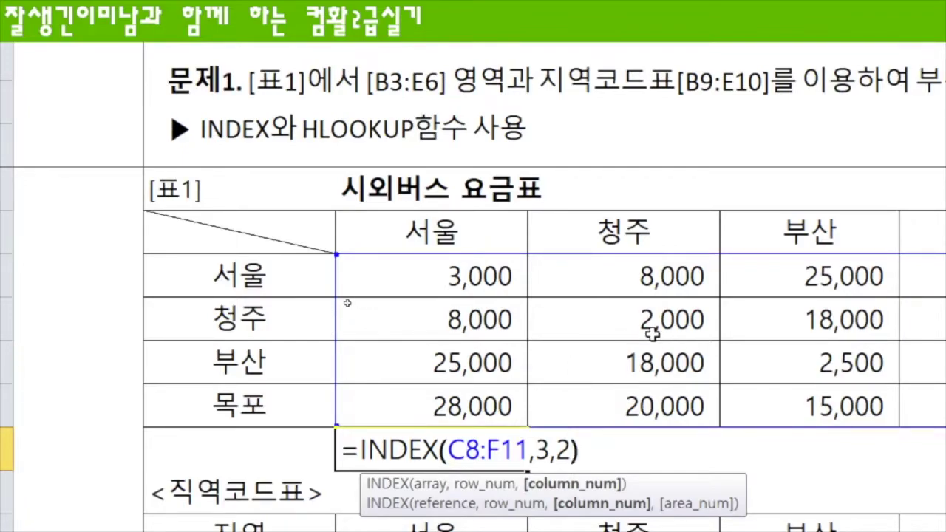
{"action": "key", "text": "Return"}
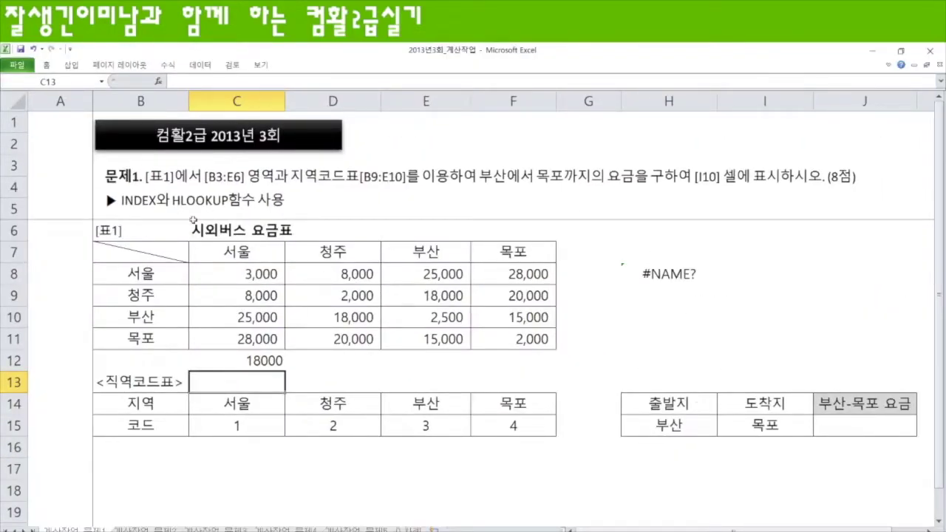
- Fill the region name row B14:F14 of the code table with yellow
{"action": "left_click_drag", "start_coordinate": [123, 403], "coordinate": [494, 407]}
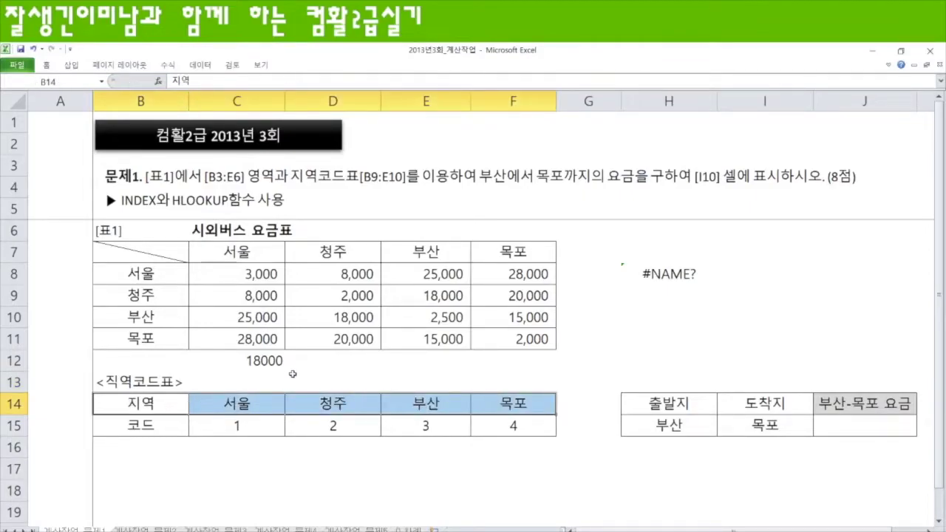
{"action": "right_click", "coordinate": [265, 404]}
{"action": "left_click", "coordinate": [165, 437]}
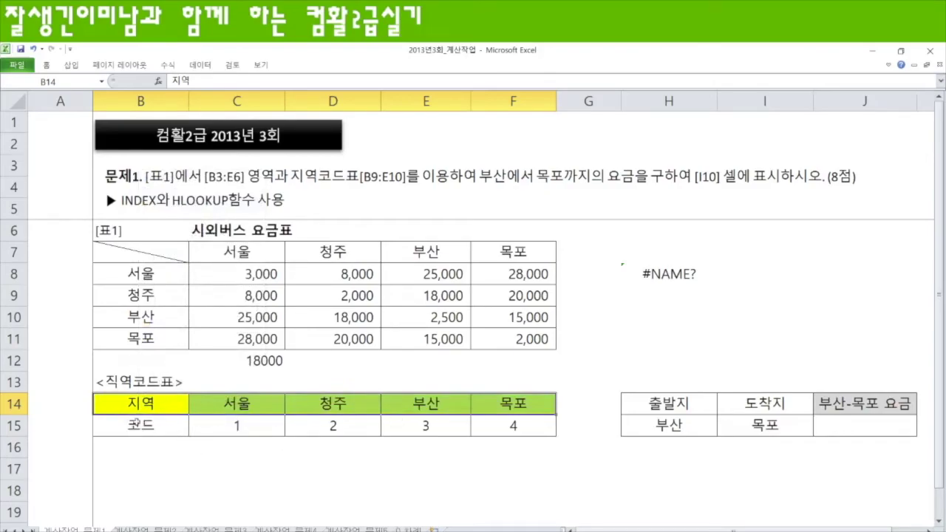
{"action": "left_click", "coordinate": [91, 427]}
{"action": "left_click_drag", "start_coordinate": [99, 427], "coordinate": [491, 432]}
{"action": "left_click", "coordinate": [452, 470]}
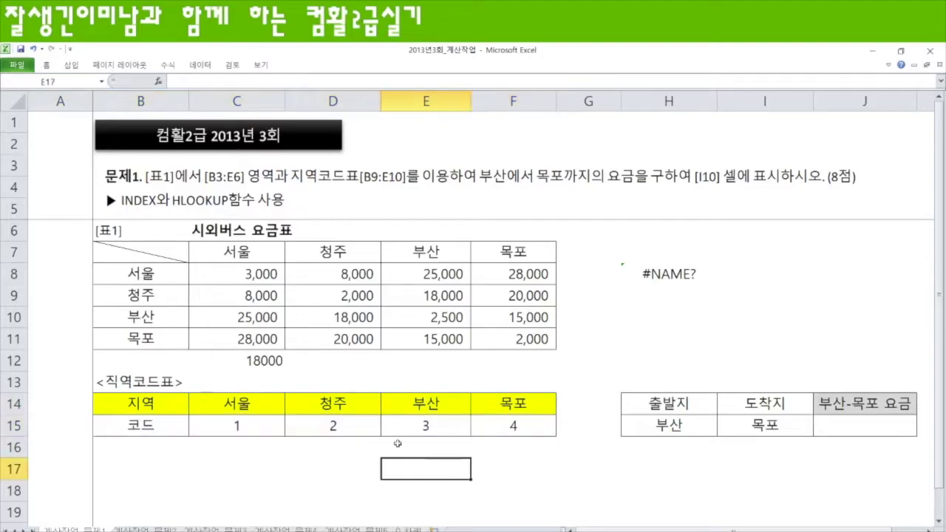
- Copy the region code table B14:F15 and paste it transposed starting at B18
{"action": "left_click_drag", "start_coordinate": [170, 403], "coordinate": [513, 408]}
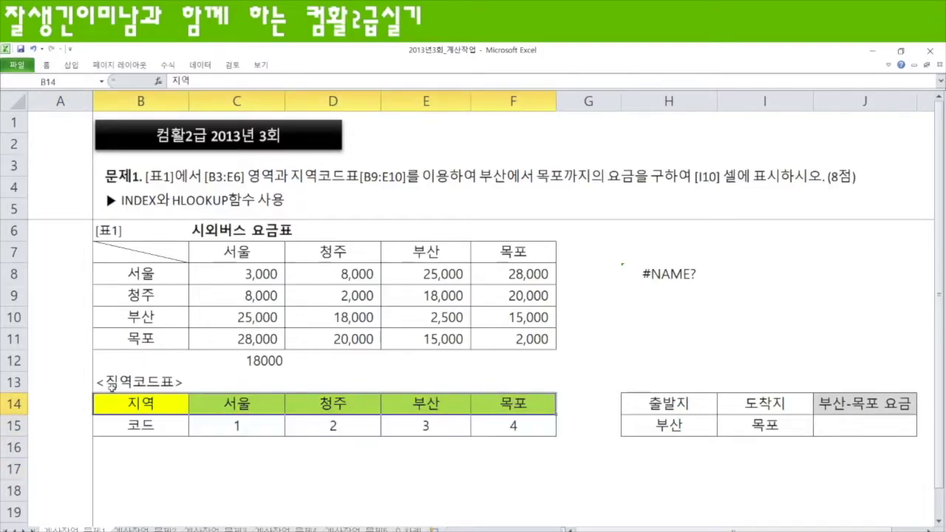
{"action": "left_click_drag", "start_coordinate": [119, 395], "coordinate": [513, 427]}
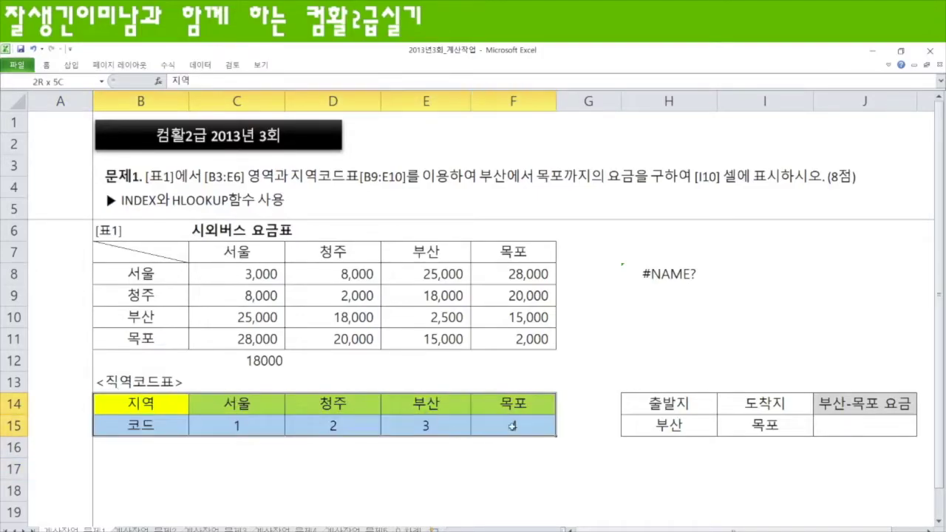
{"action": "key", "text": "ctrl+c"}
{"action": "scroll", "coordinate": [329, 426], "scroll_direction": "down", "scroll_amount": 2}
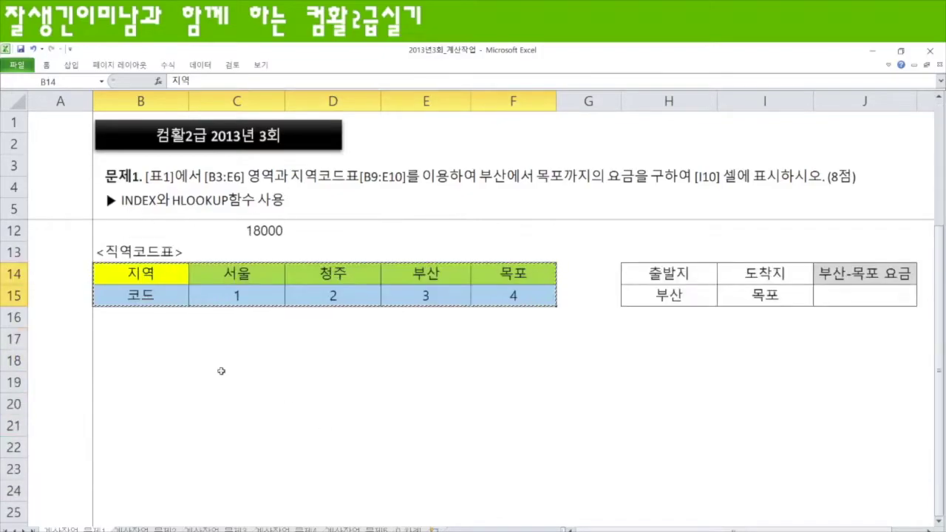
{"action": "left_click", "coordinate": [148, 360]}
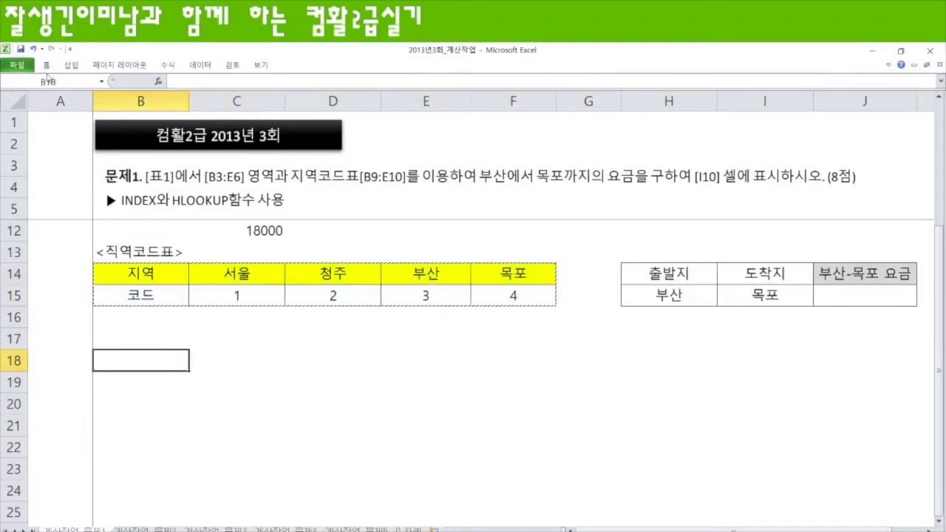
{"action": "left_click", "coordinate": [46, 64]}
{"action": "left_click", "coordinate": [18, 103]}
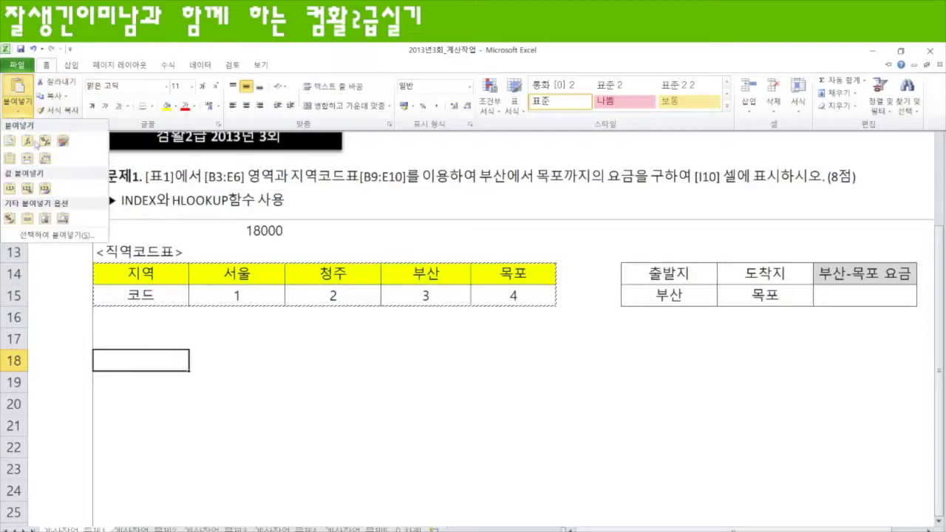
{"action": "left_click", "coordinate": [45, 158]}
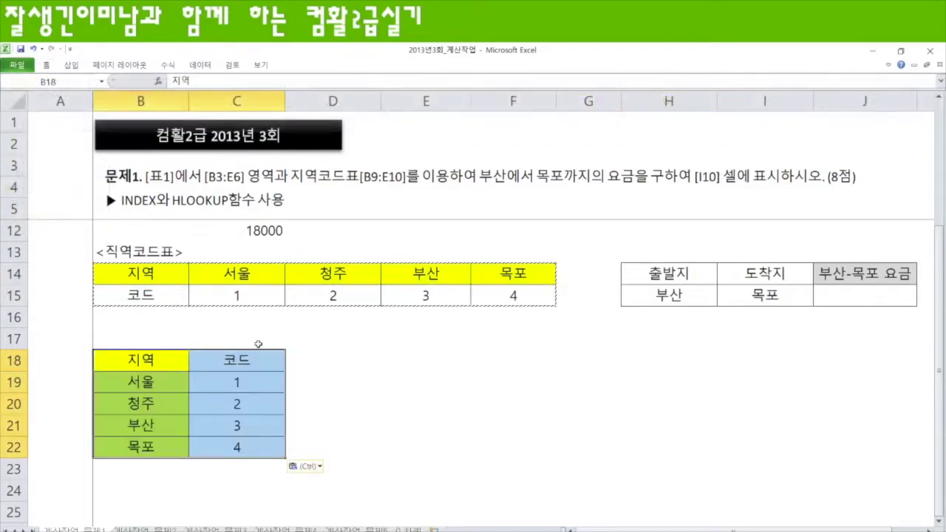
- Compare the vertical region names in the transposed table with the horizontal region names in row 14 of the original code table
{"action": "left_click_drag", "start_coordinate": [169, 356], "coordinate": [175, 443]}
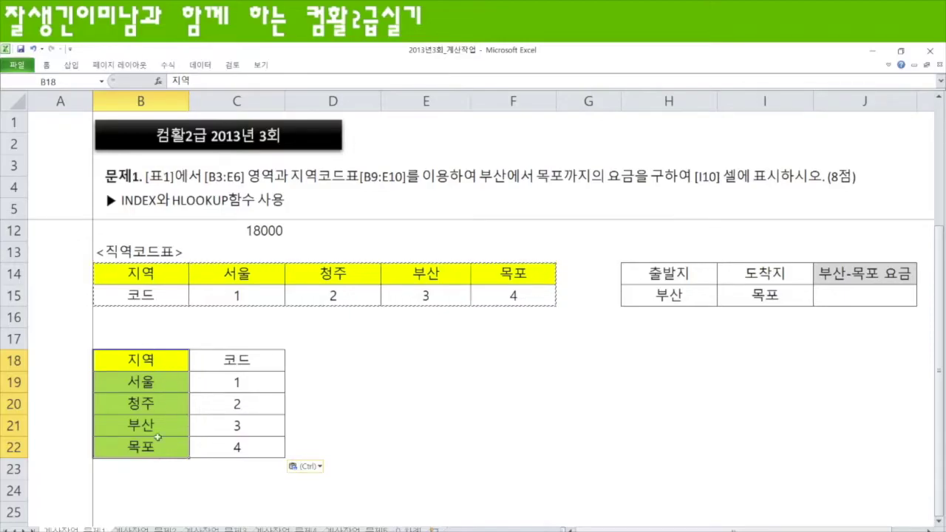
{"action": "left_click", "coordinate": [139, 357]}
{"action": "left_click", "coordinate": [137, 385]}
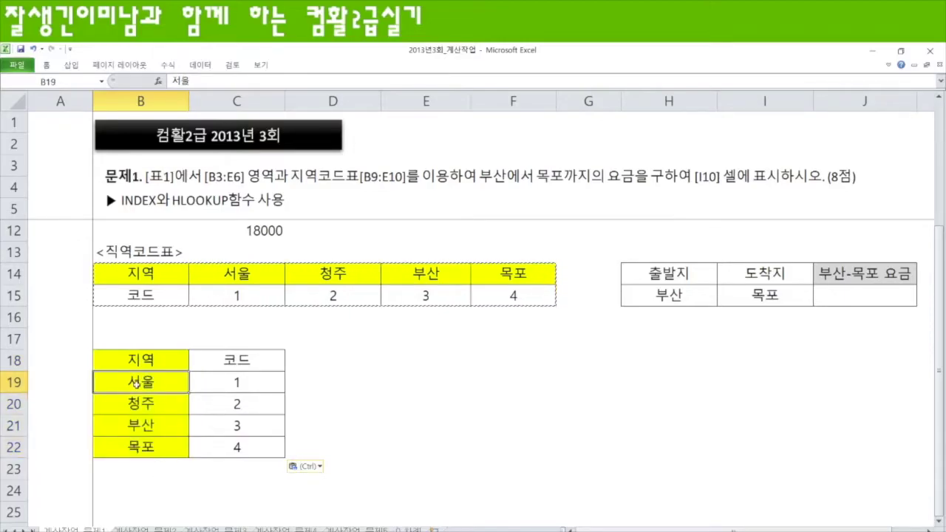
{"action": "left_click", "coordinate": [140, 403]}
{"action": "left_click", "coordinate": [141, 429]}
{"action": "left_click", "coordinate": [142, 445]}
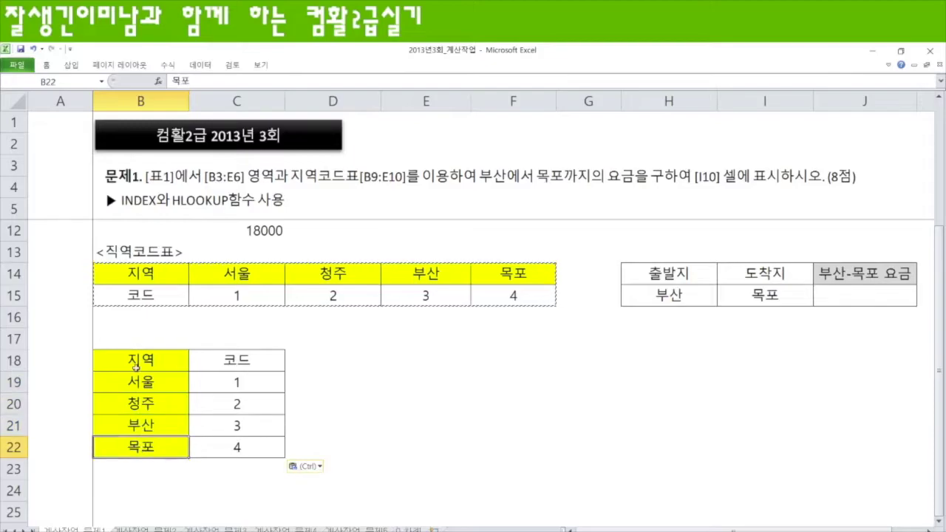
{"action": "left_click", "coordinate": [218, 357]}
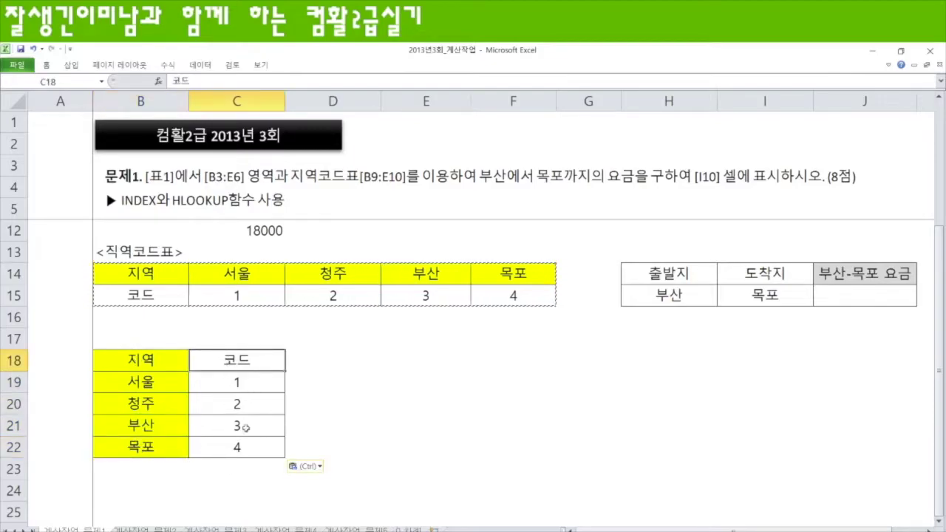
{"action": "left_click", "coordinate": [184, 271]}
{"action": "left_click", "coordinate": [227, 273]}
{"action": "key", "text": "Right"}
{"action": "key", "text": "Right"}
{"action": "key", "text": "Right"}
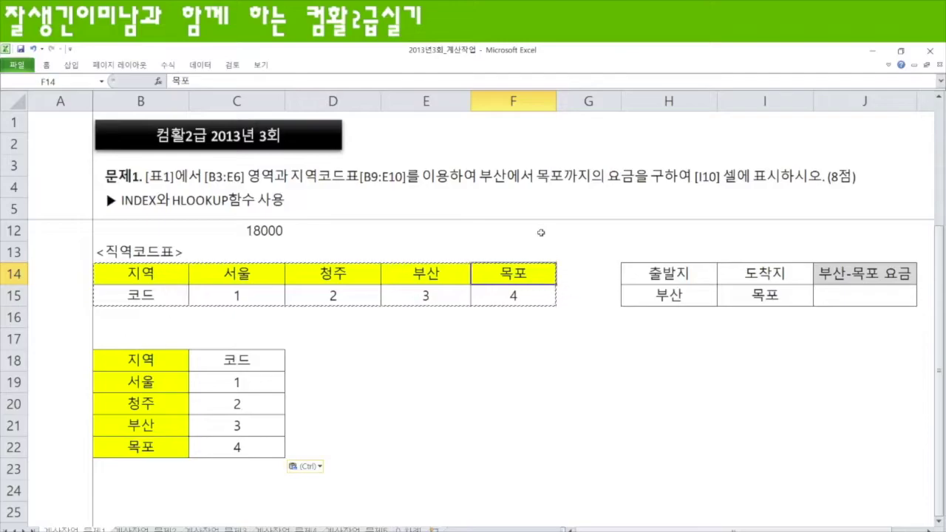
- Clear the leftover formula in H8 and move the departure and destination table from H14:J15 to H7:J8
{"action": "scroll", "coordinate": [464, 396], "scroll_direction": "up", "scroll_amount": 2}
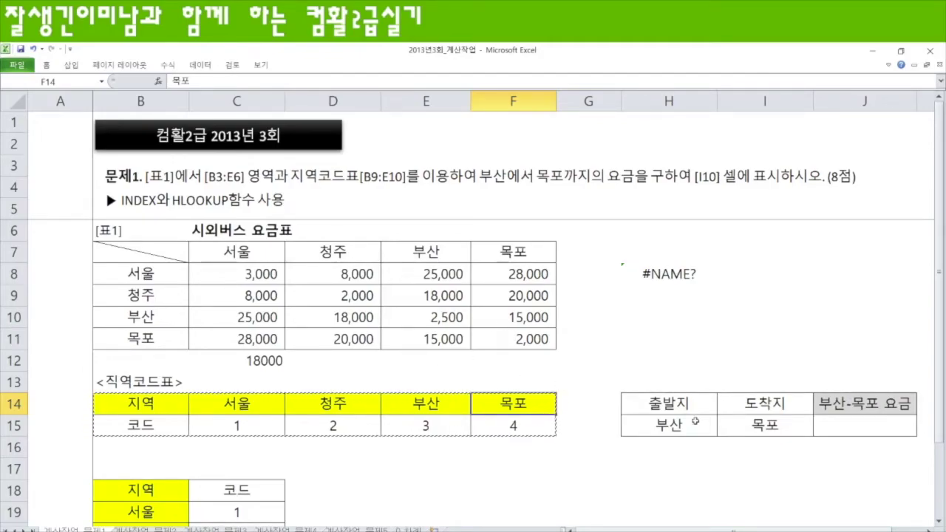
{"action": "left_click_drag", "start_coordinate": [659, 403], "coordinate": [856, 424]}
{"action": "left_click", "coordinate": [669, 274]}
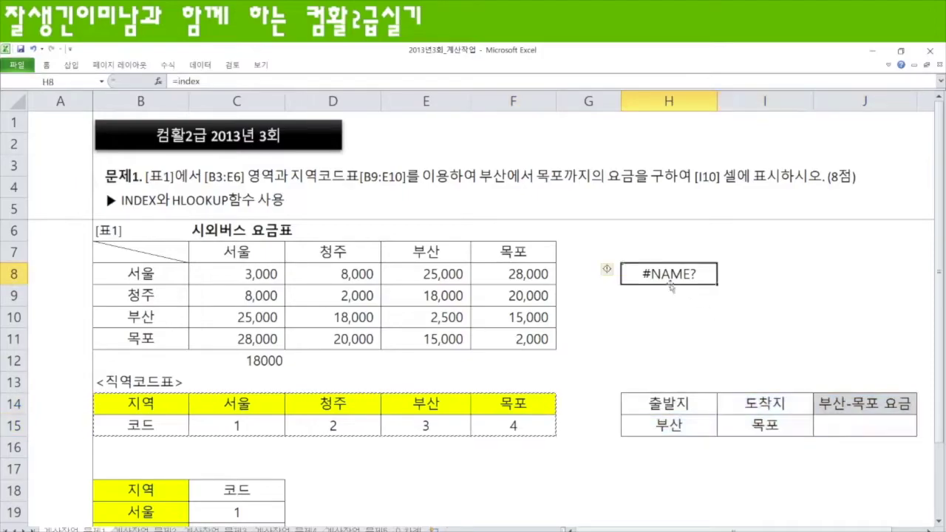
{"action": "key", "text": "Delete"}
{"action": "left_click_drag", "start_coordinate": [654, 405], "coordinate": [824, 423]}
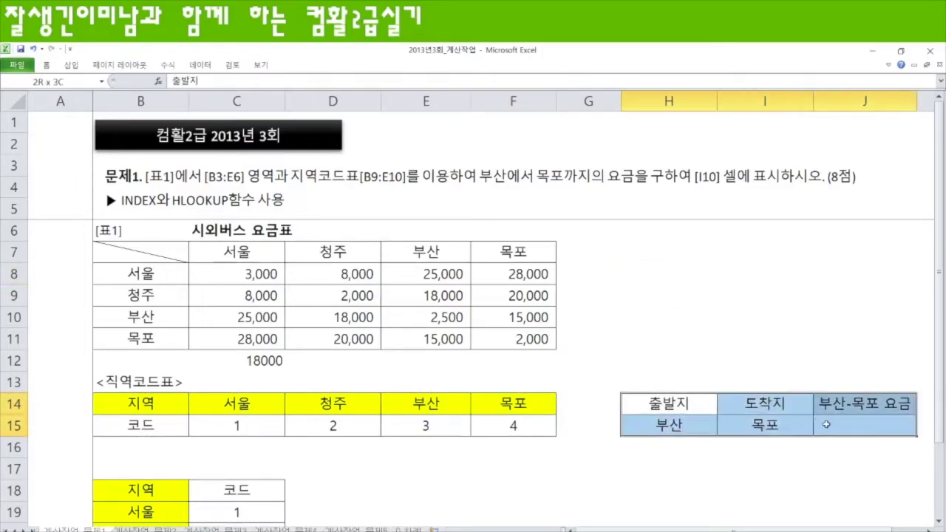
{"action": "left_click_drag", "start_coordinate": [751, 394], "coordinate": [726, 258]}
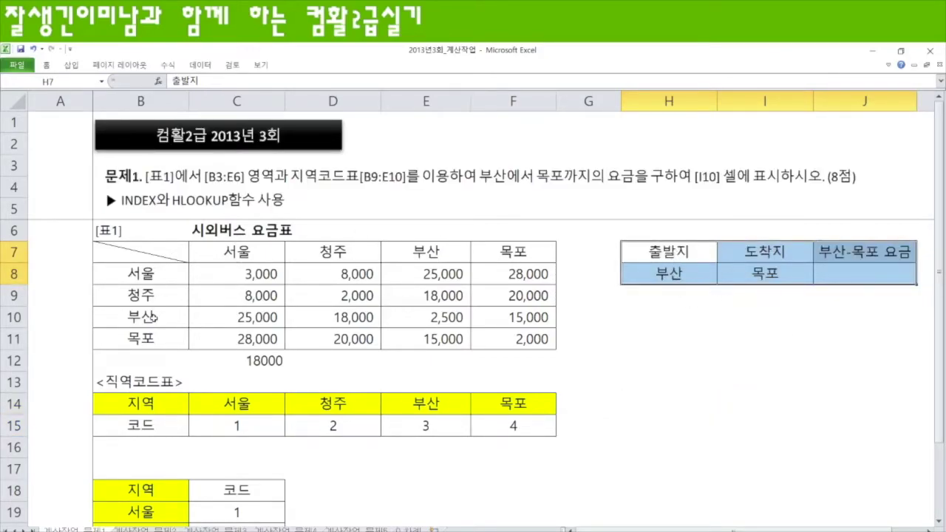
- Fill the two fare cells between 부산 and 목포, F10 and E11, with yellow
{"action": "left_click", "coordinate": [153, 318]}
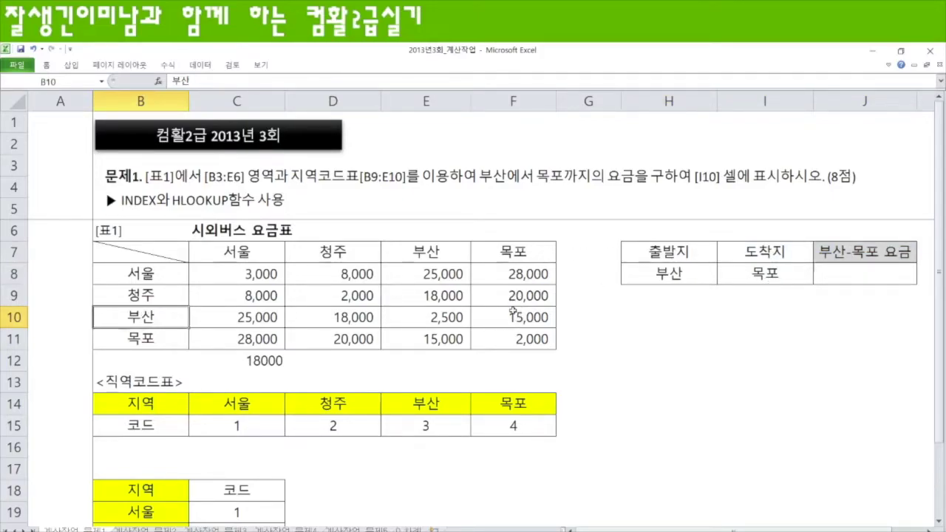
{"action": "left_click", "coordinate": [513, 319]}
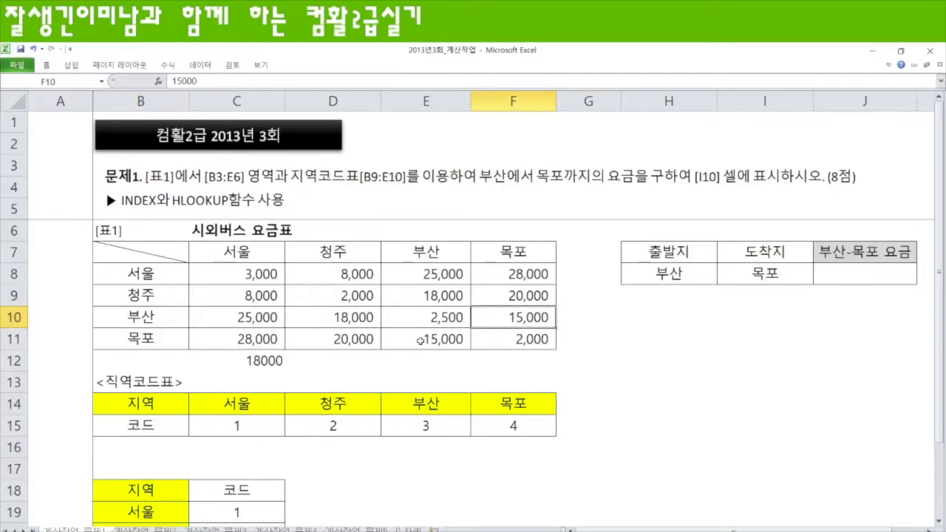
{"action": "left_click", "coordinate": [427, 341], "text": "ctrl"}
{"action": "right_click", "coordinate": [427, 342]}
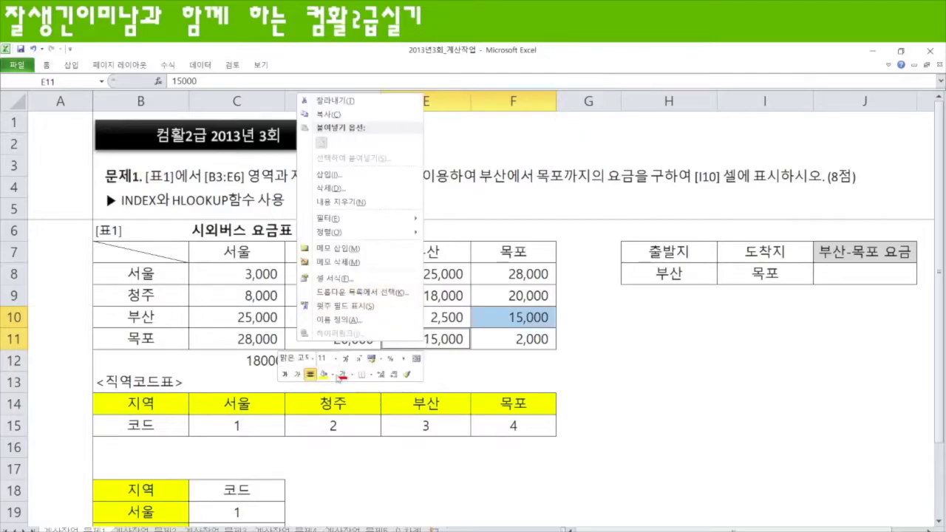
{"action": "left_click", "coordinate": [323, 375]}
{"action": "left_click", "coordinate": [682, 364]}
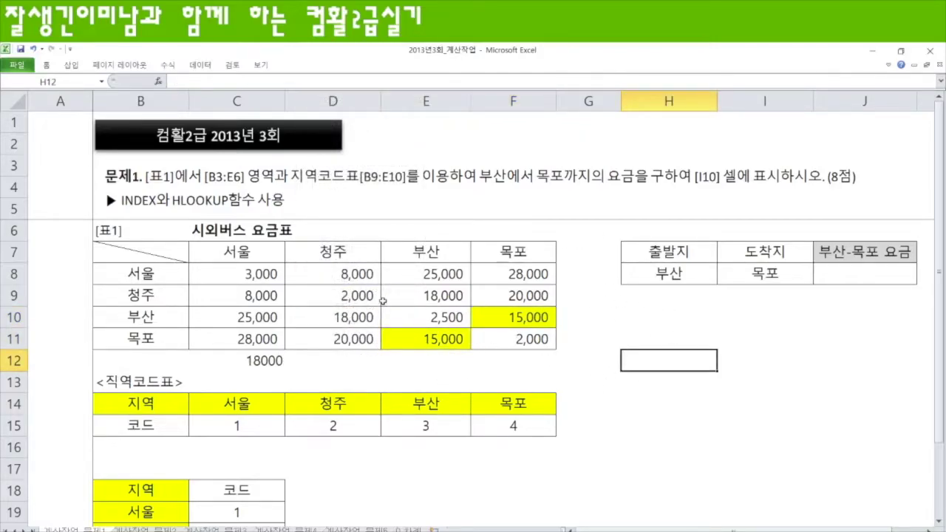
- Enter the code 3 in H9 under 부산 and the code 4 in I9 under 목포
{"action": "left_click_drag", "start_coordinate": [238, 274], "coordinate": [500, 335]}
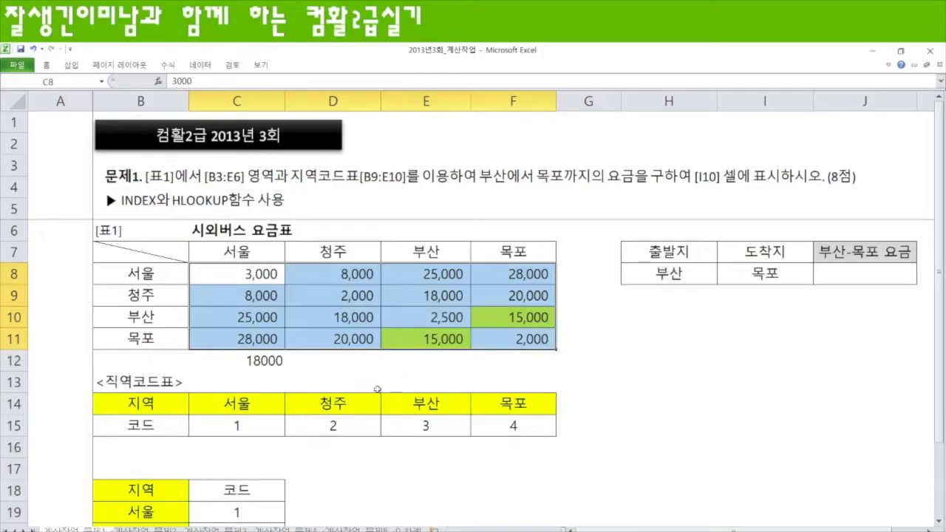
{"action": "left_click", "coordinate": [643, 296]}
{"action": "type", "text": "3"}
{"action": "left_click", "coordinate": [754, 299]}
{"action": "type", "text": "4"}
{"action": "left_click", "coordinate": [848, 292]}
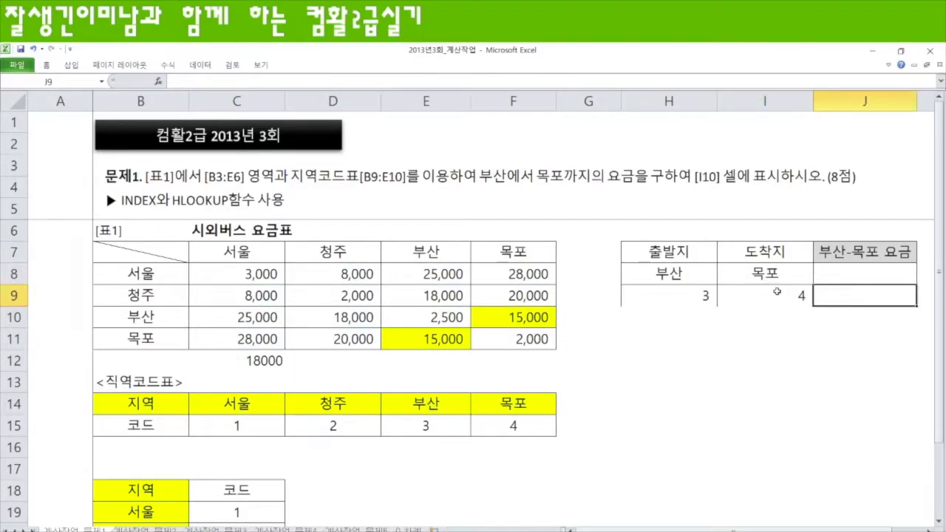
{"action": "left_click_drag", "start_coordinate": [219, 271], "coordinate": [515, 338]}
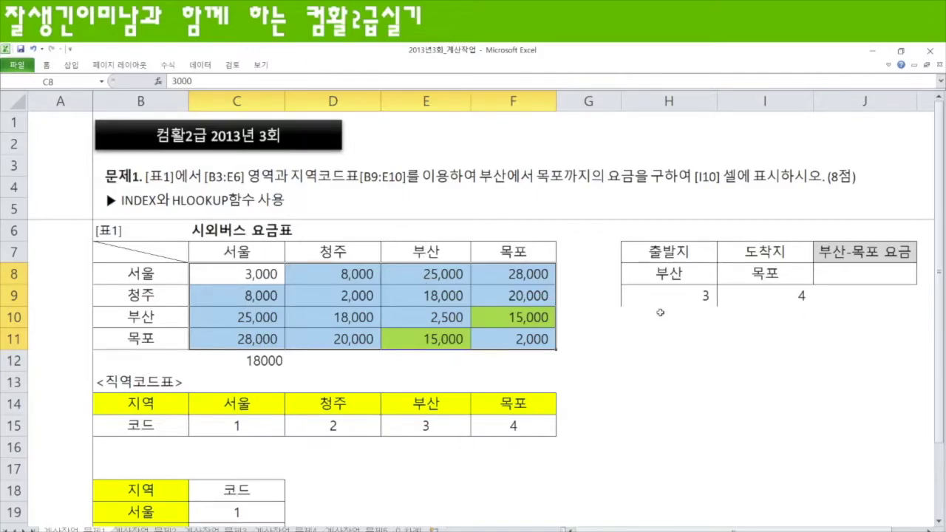
{"action": "left_click", "coordinate": [691, 299]}
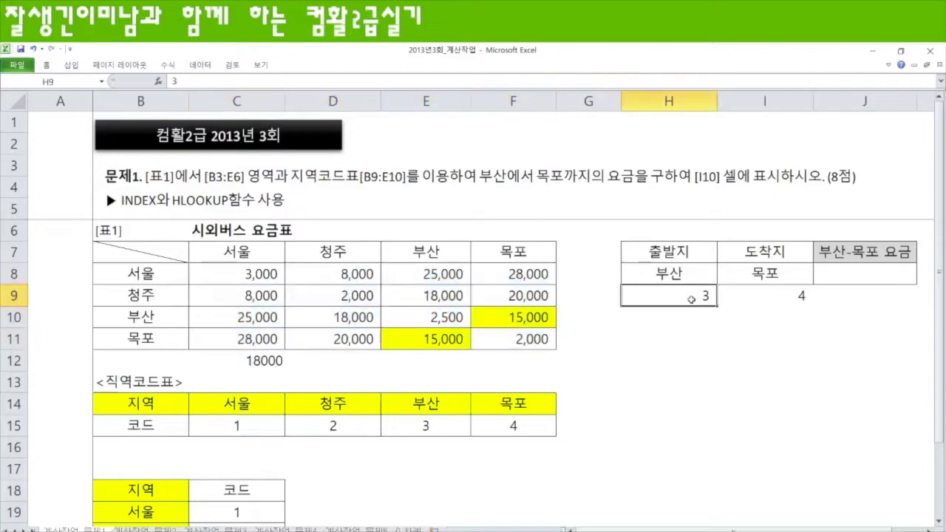
{"action": "left_click", "coordinate": [768, 297]}
{"action": "left_click", "coordinate": [676, 301]}
{"action": "left_click", "coordinate": [767, 295]}
- Enter =HLOOKUP(H8,$B$14:$F$15,2,0) in H9 to look up the departure region's code
{"action": "left_click", "coordinate": [684, 298]}
{"action": "type", "text": "=hlo"}
{"action": "key", "text": "Tab"}
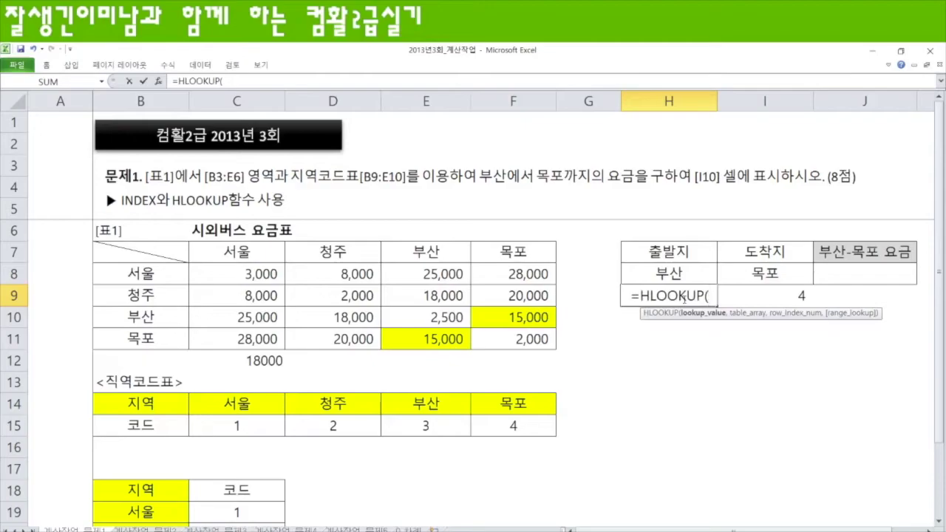
{"action": "left_click", "coordinate": [654, 280]}
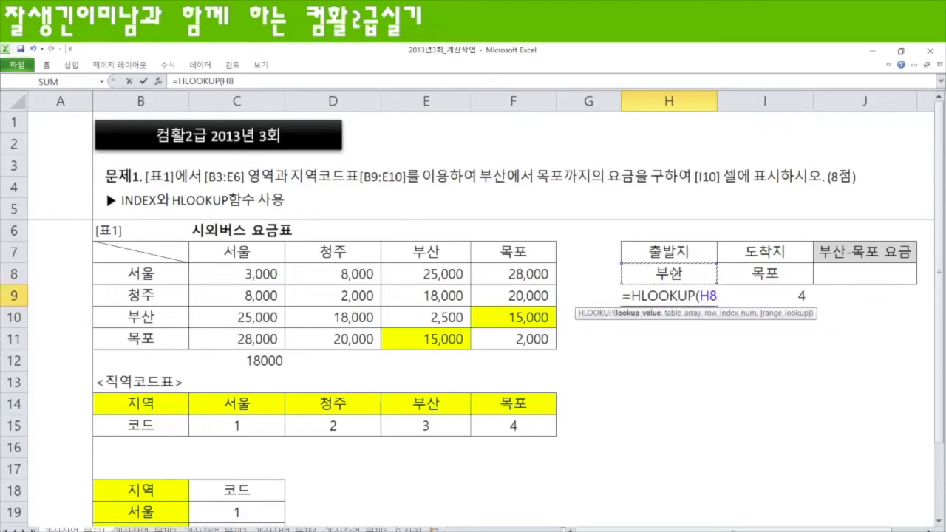
{"action": "type", "text": ","}
{"action": "left_click_drag", "start_coordinate": [153, 406], "coordinate": [535, 432]}
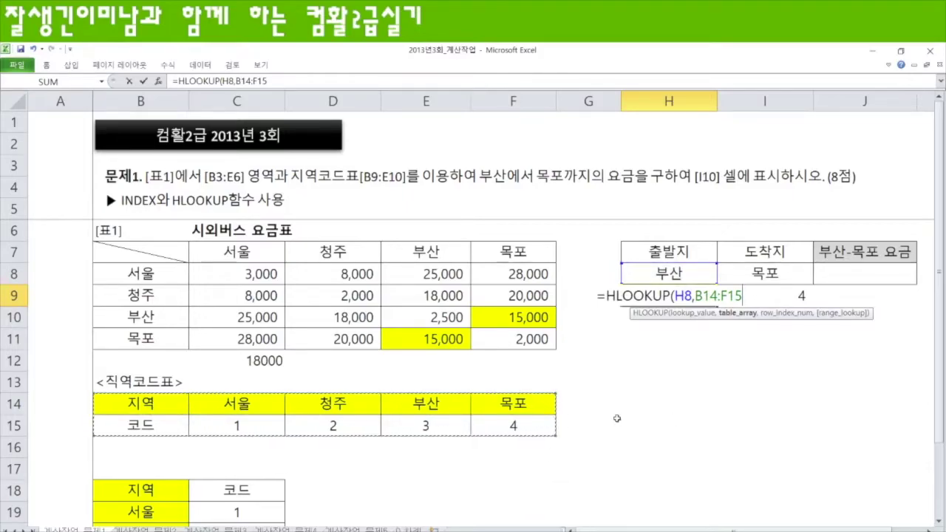
{"action": "key", "text": "F4"}
{"action": "type", "text": ","}
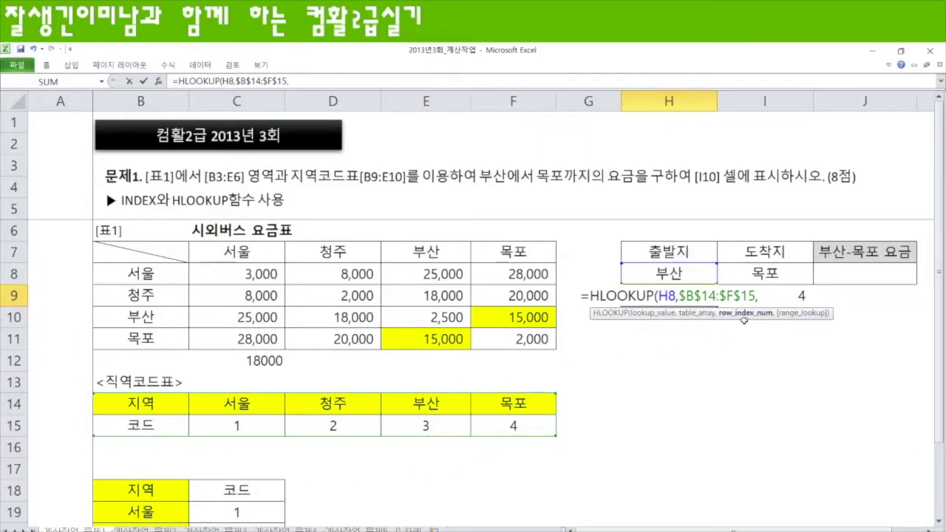
{"action": "type", "text": "2,0)"}
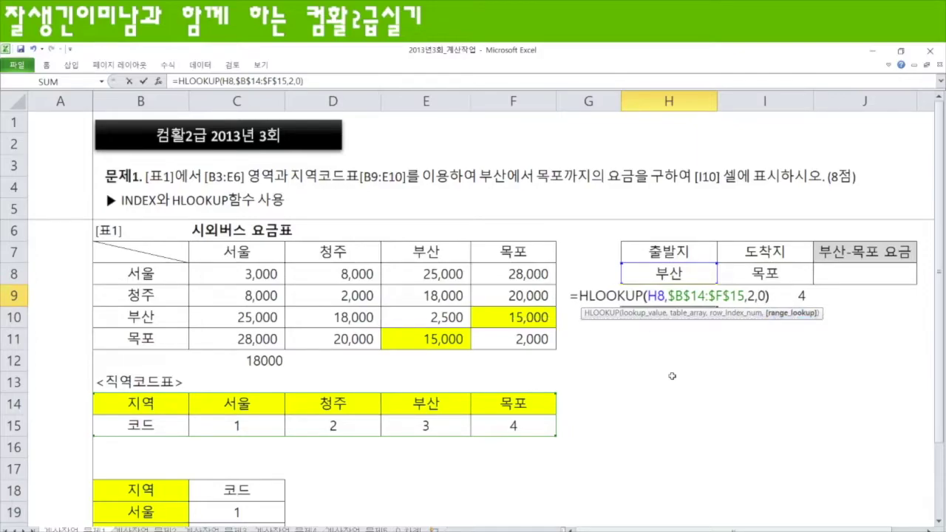
{"action": "key", "text": "Return"}
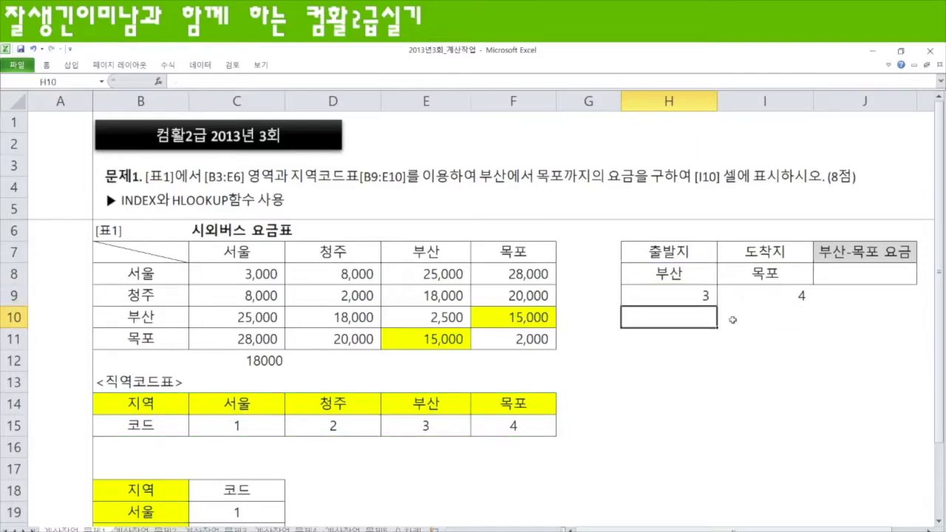
- Fill the HLOOKUP formula from H9 across to I9 for the destination's code and check both cells
{"action": "left_click", "coordinate": [696, 298]}
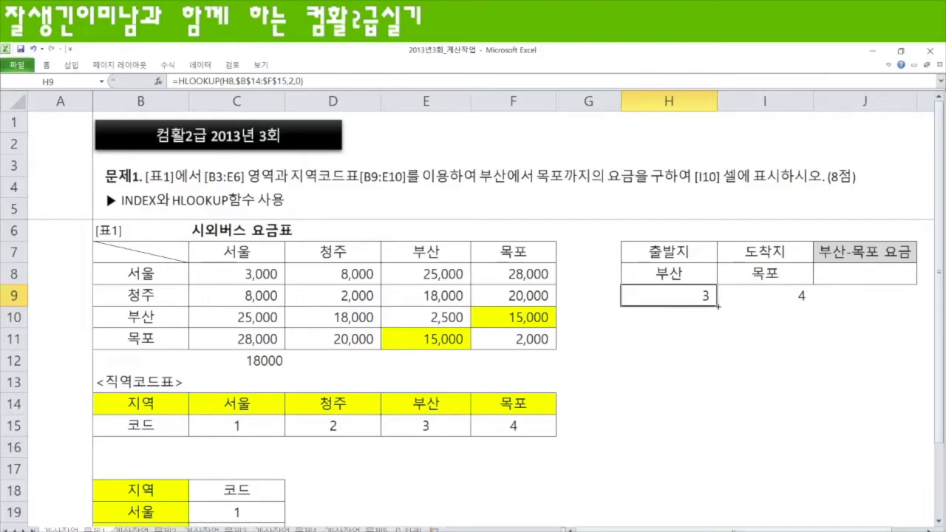
{"action": "left_click_drag", "start_coordinate": [715, 305], "coordinate": [806, 304]}
{"action": "left_click", "coordinate": [798, 300]}
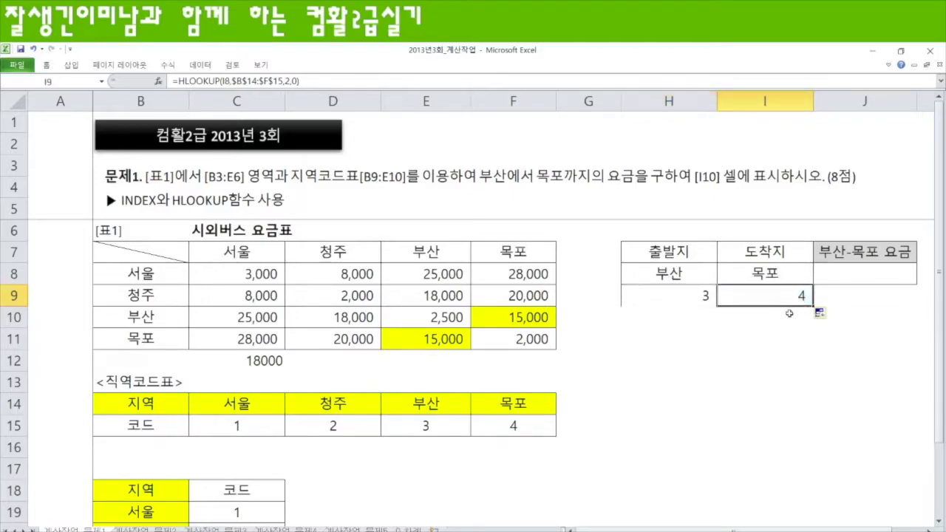
{"action": "left_click", "coordinate": [698, 296]}
{"action": "left_click", "coordinate": [775, 296]}
- Enter =INDEX(C8:F11,H9,I9) in J9 to return the fare from the two looked-up codes
{"action": "left_click", "coordinate": [857, 294]}
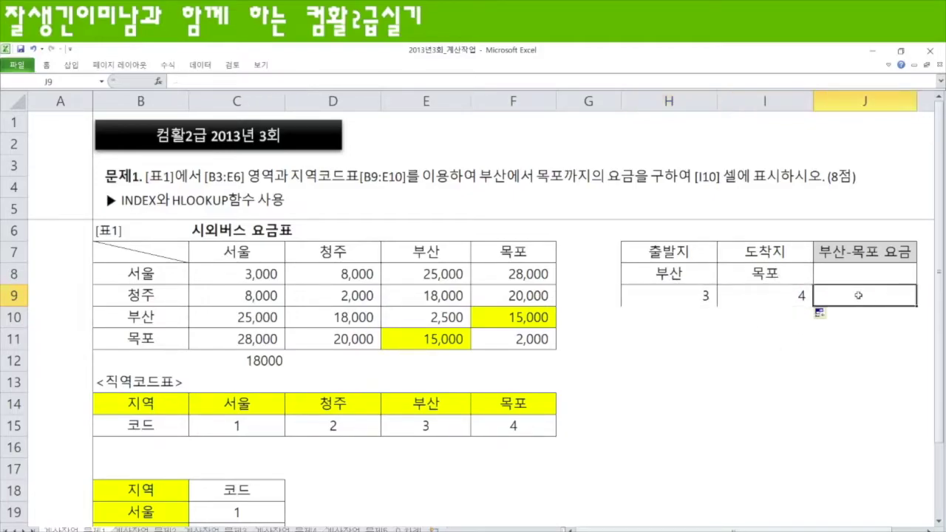
{"action": "type", "text": "=index"}
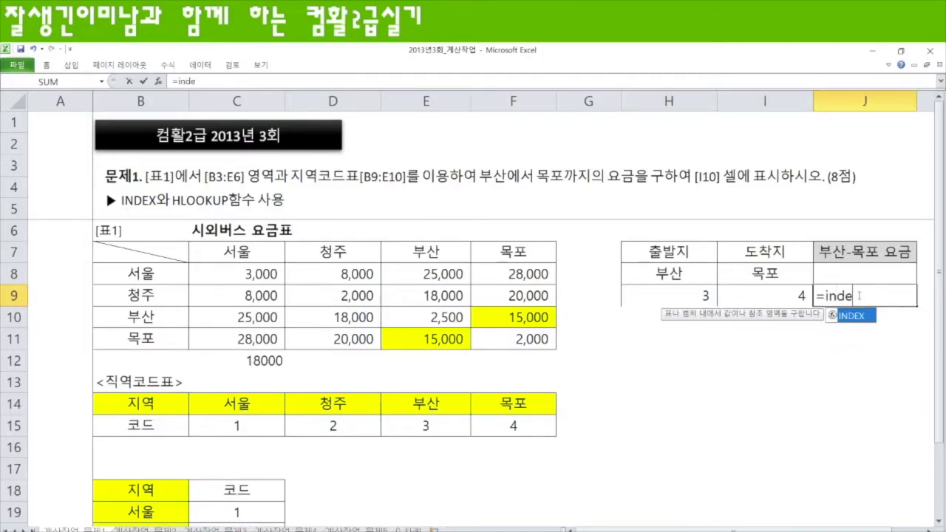
{"action": "key", "text": "Tab"}
{"action": "left_click_drag", "start_coordinate": [237, 270], "coordinate": [494, 336]}
{"action": "type", "text": ","}
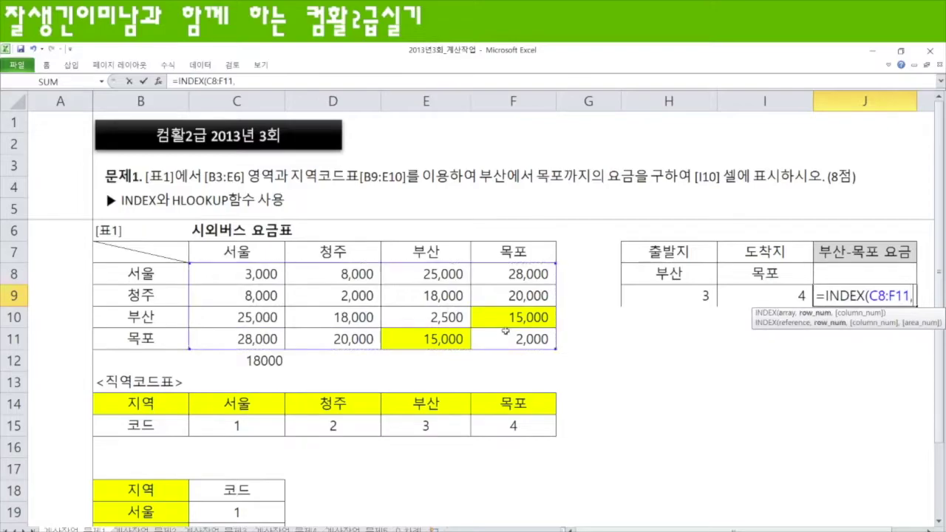
{"action": "left_click", "coordinate": [676, 299]}
{"action": "type", "text": ","}
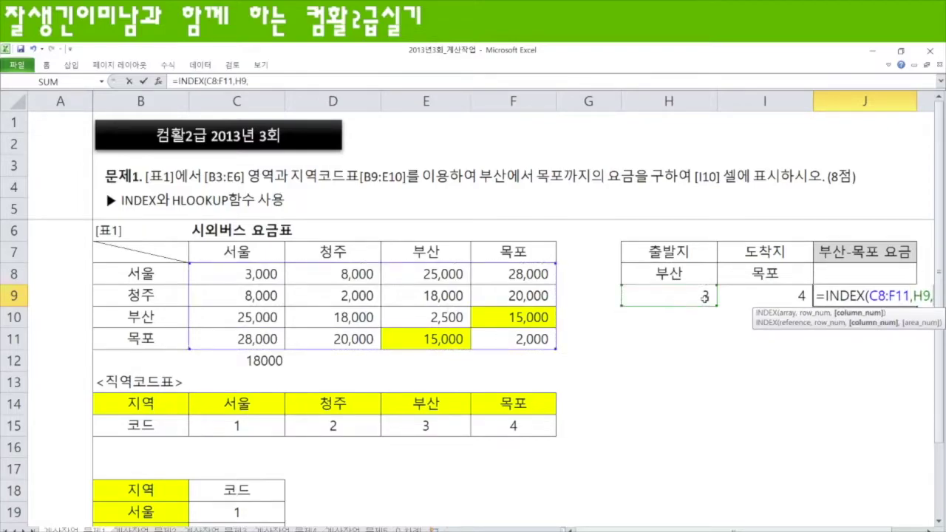
{"action": "left_click", "coordinate": [768, 296]}
{"action": "type", "text": ")"}
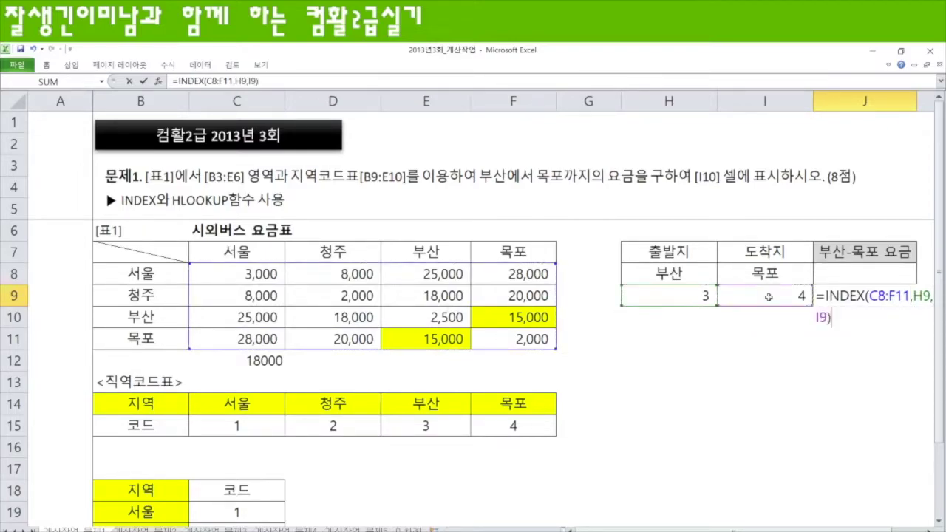
{"action": "key", "text": "Return"}
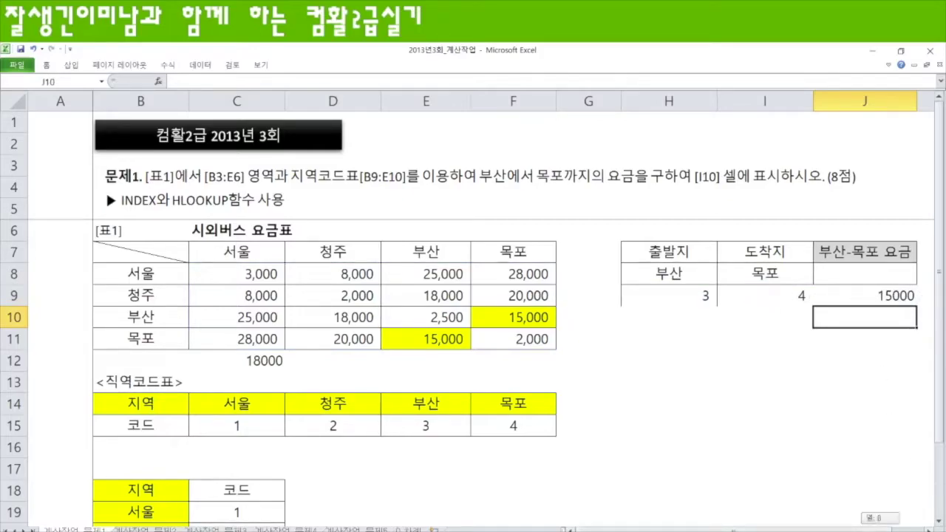
- Start an INDEX formula in J8 under 부산-목포 요금 with the fare range C8:F11 as its array
{"action": "scroll", "coordinate": [517, 310], "scroll_direction": "right", "scroll_amount": 1}
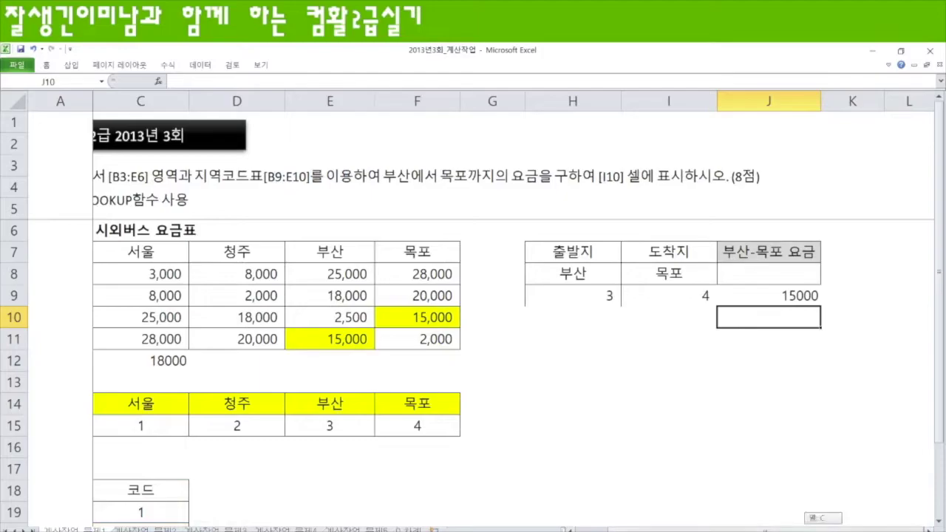
{"action": "scroll", "coordinate": [657, 264], "scroll_direction": "left", "scroll_amount": 1}
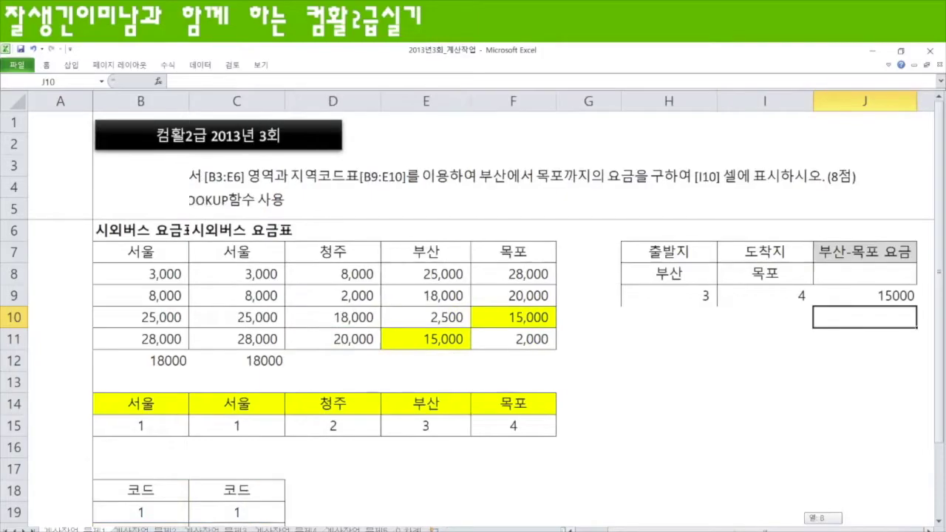
{"action": "left_click", "coordinate": [841, 273]}
{"action": "type", "text": "="}
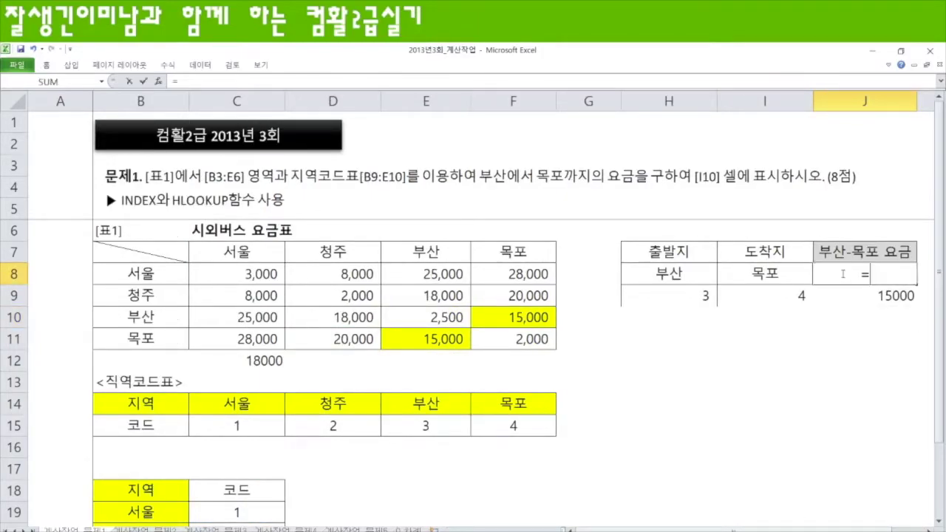
{"action": "type", "text": "index"}
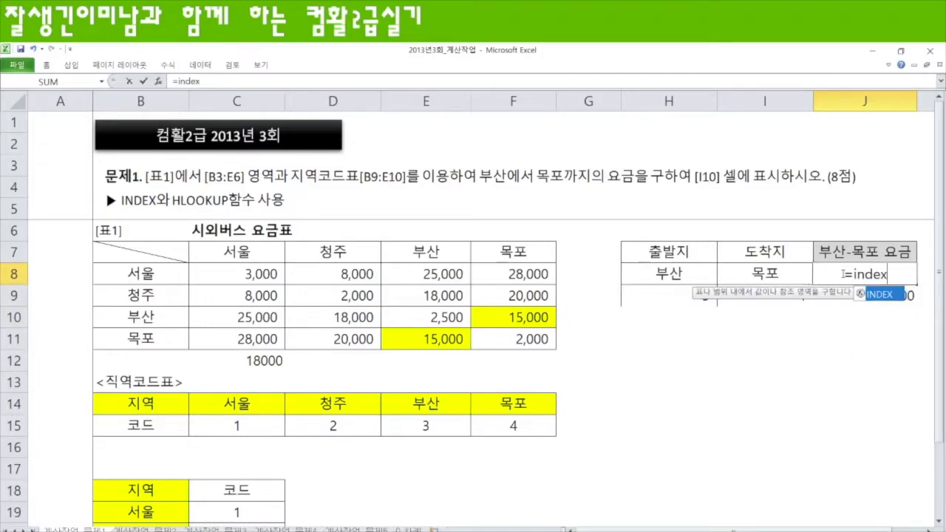
{"action": "key", "text": "Tab"}
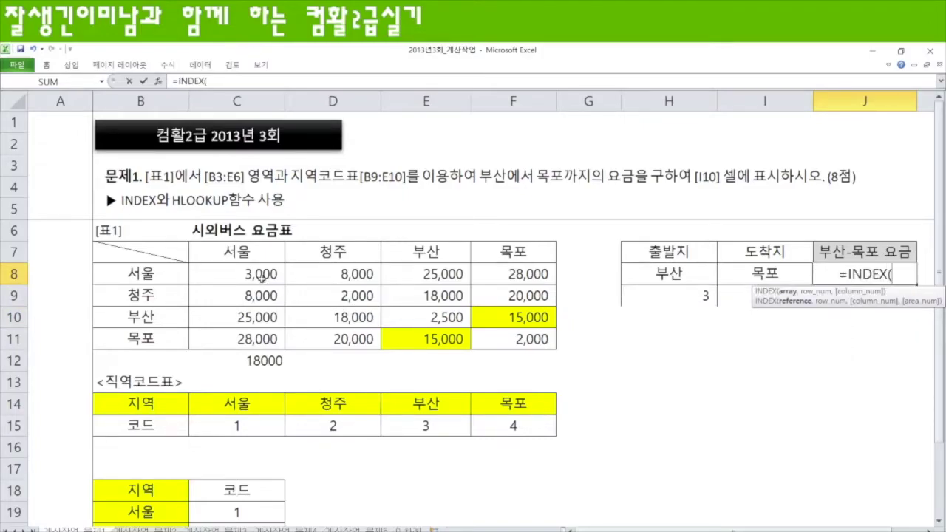
{"action": "left_click_drag", "start_coordinate": [230, 271], "coordinate": [510, 336]}
{"action": "type", "text": ","}
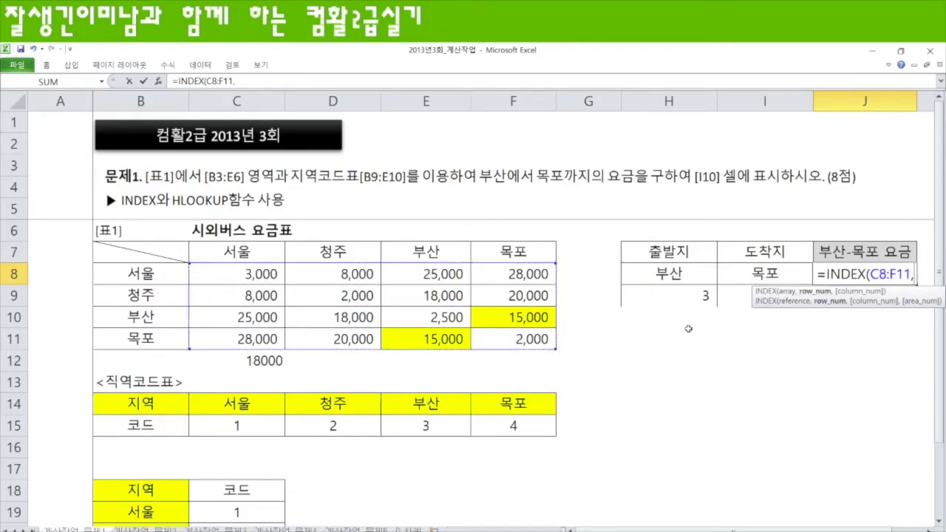
- Add HLOOKUP(H8,$B$14:$F$15,2,0) as the row number of the INDEX formula in J8
{"action": "type", "text": "hlo"}
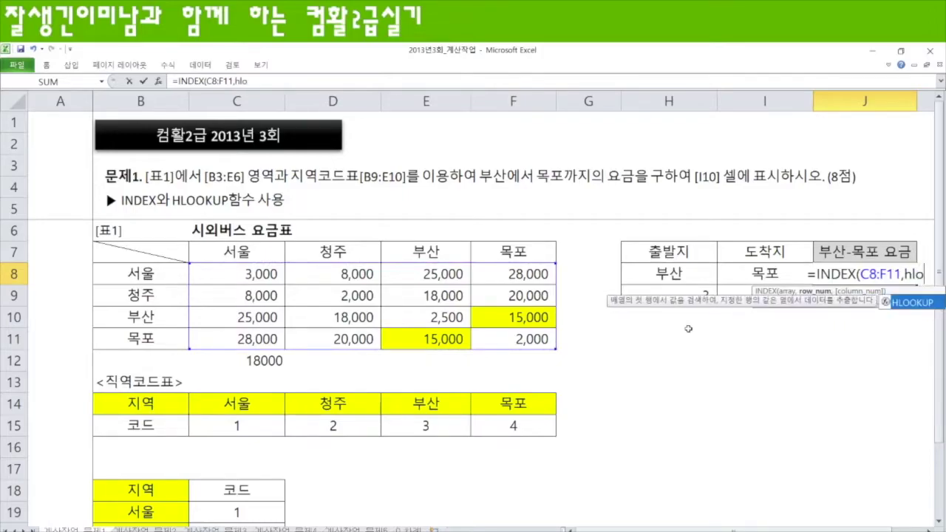
{"action": "key", "text": "Tab"}
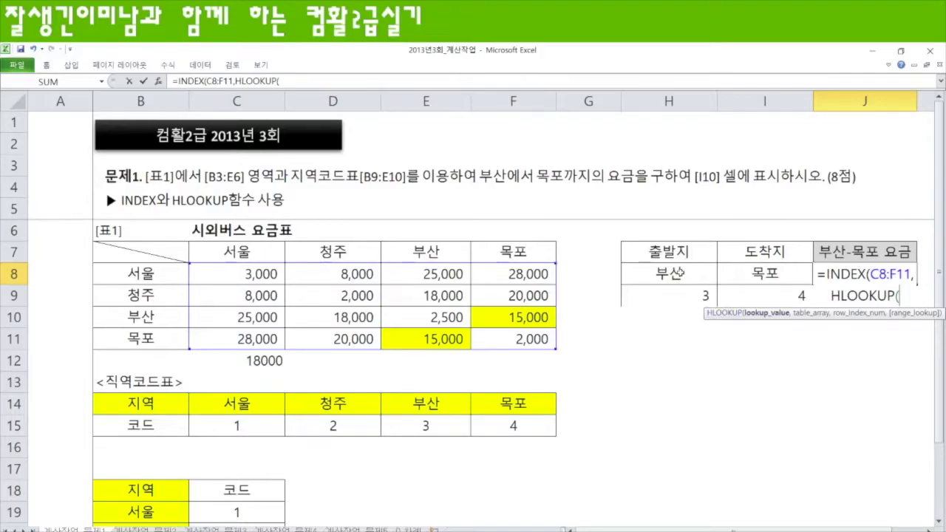
{"action": "left_click", "coordinate": [678, 272]}
{"action": "type", "text": ","}
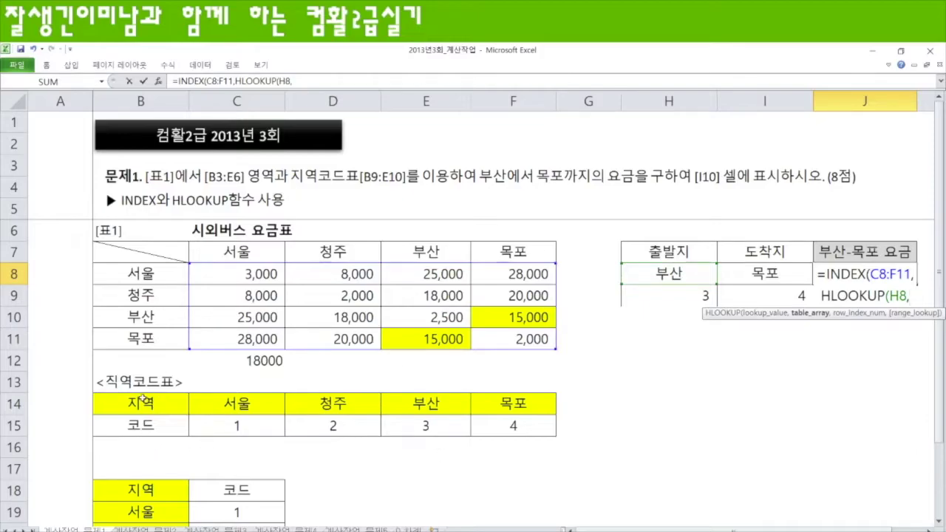
{"action": "left_click_drag", "start_coordinate": [140, 403], "coordinate": [515, 415]}
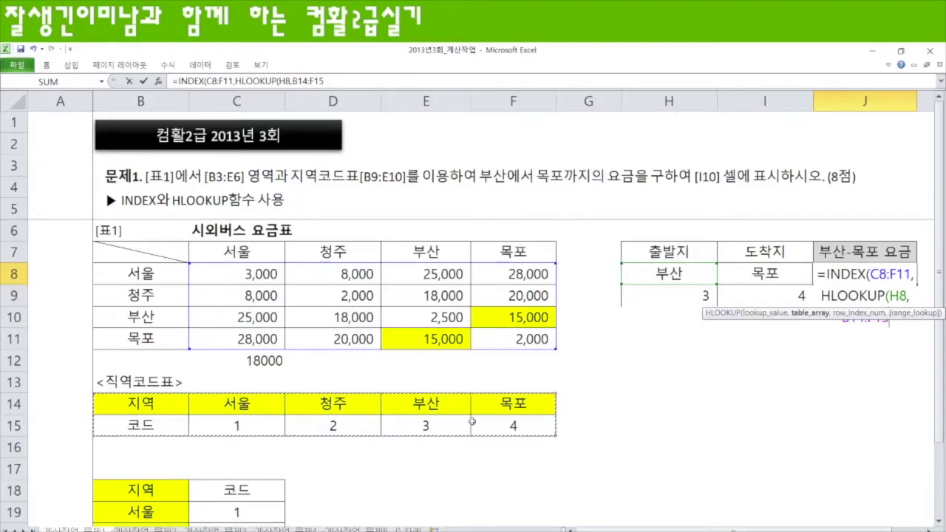
{"action": "key", "text": "F4"}
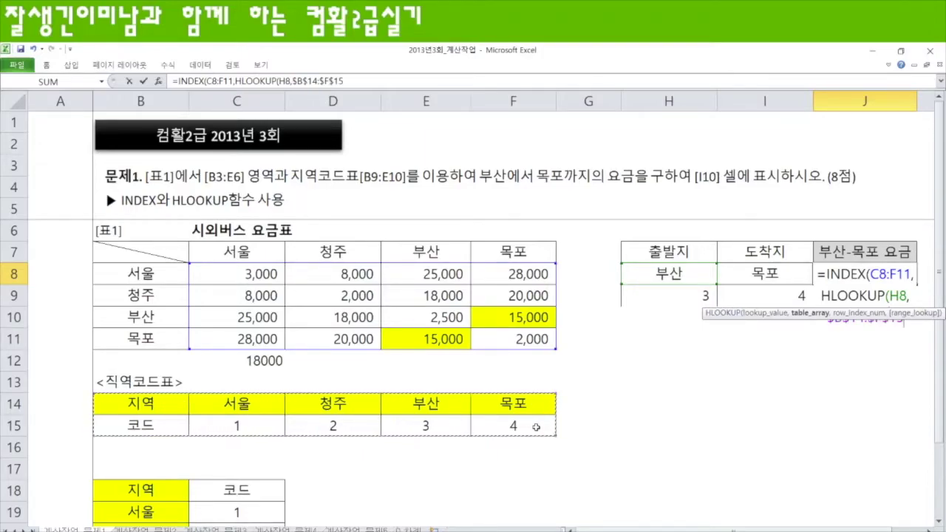
{"action": "type", "text": ","}
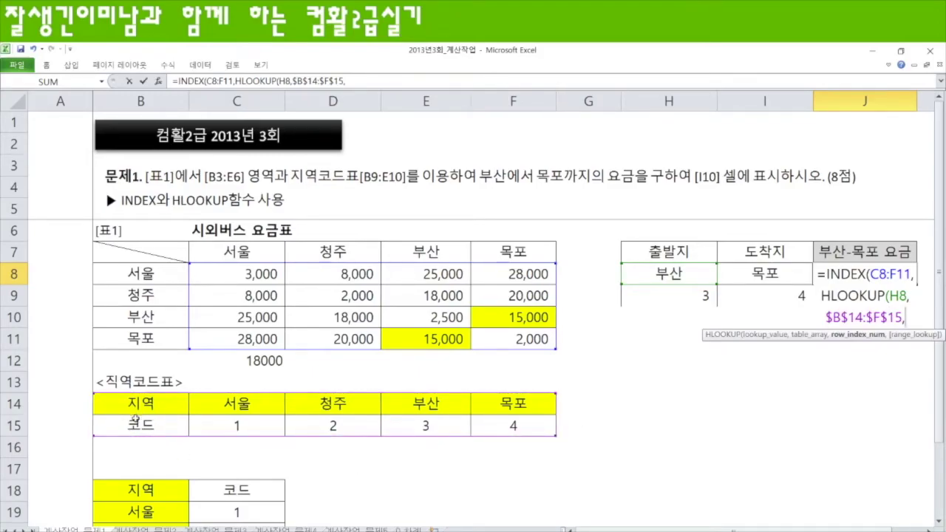
{"action": "type", "text": "2,0"}
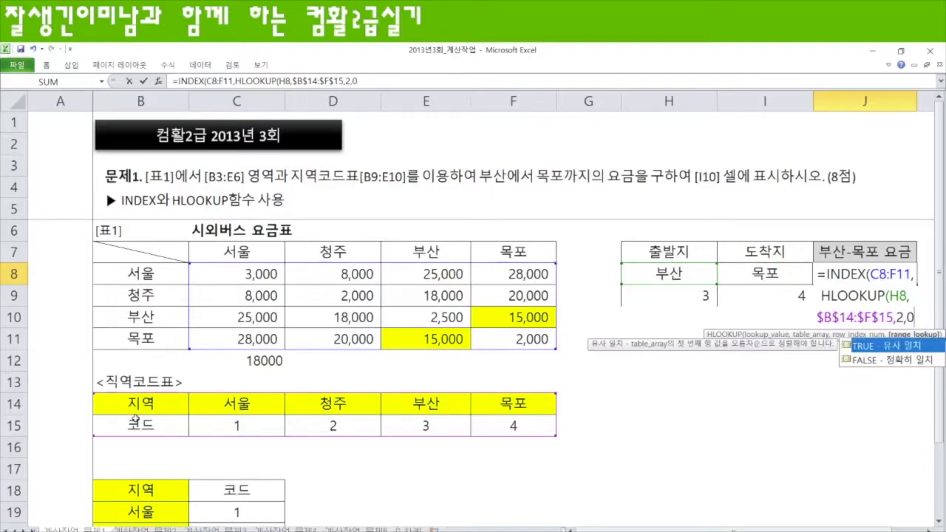
{"action": "type", "text": "),"}
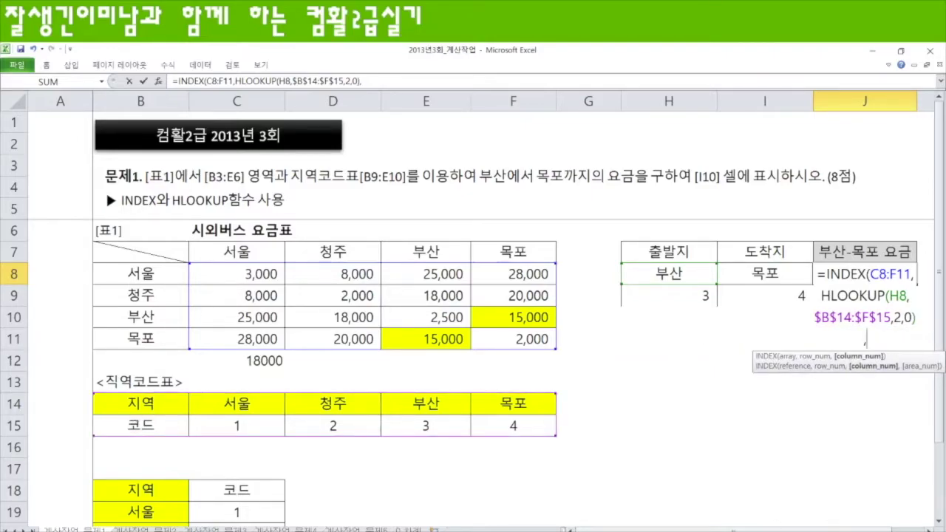
- Review the row-number part of the J8 formula and begin a second HLOOKUP for the column number with I8 as lookup value
{"action": "scroll", "coordinate": [864, 341], "scroll_direction": "right", "scroll_amount": 4}
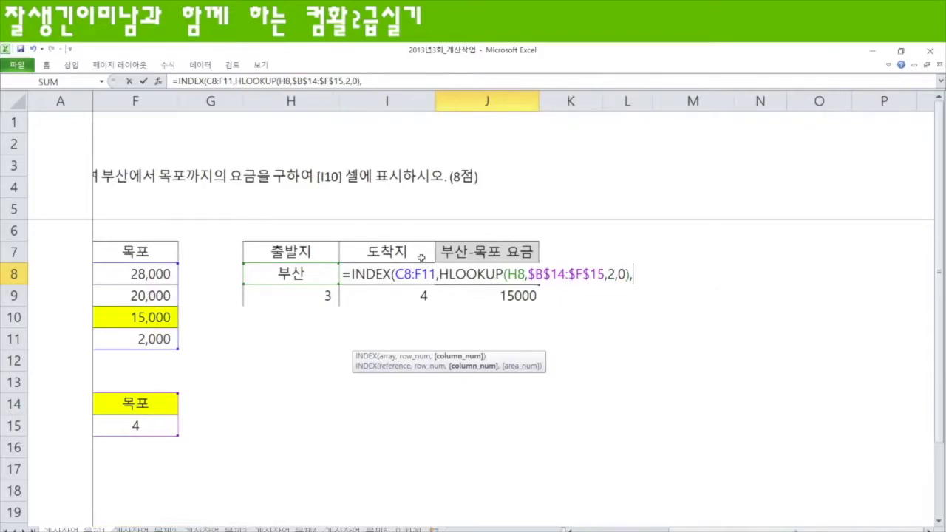
{"action": "left_click_drag", "start_coordinate": [441, 274], "coordinate": [636, 275]}
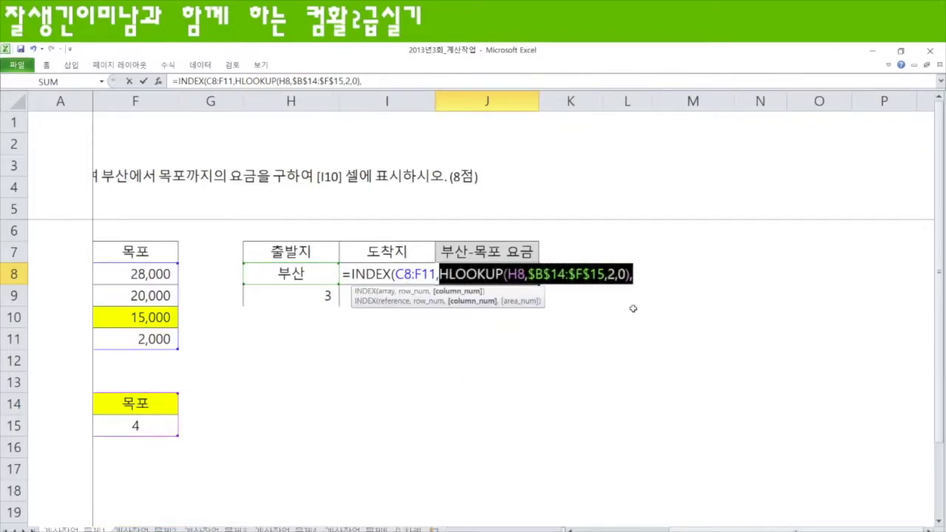
{"action": "left_click_drag", "start_coordinate": [441, 274], "coordinate": [630, 274]}
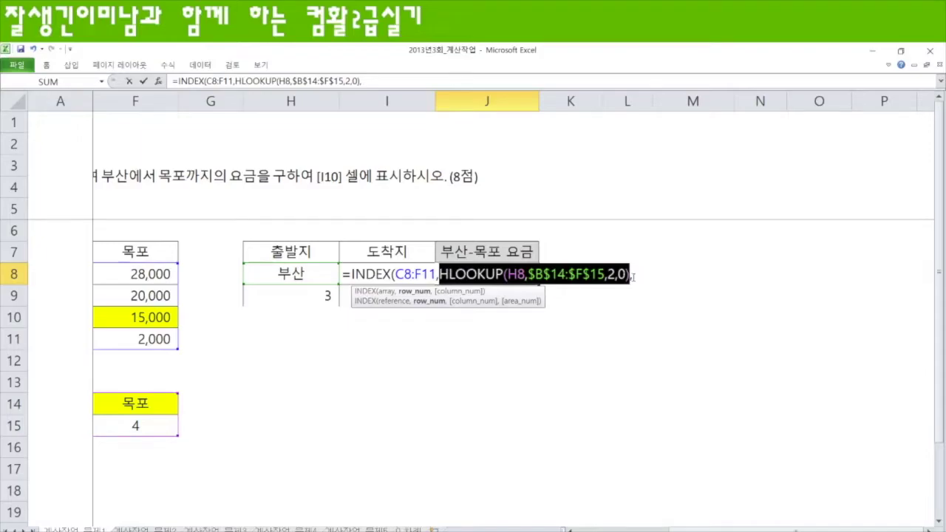
{"action": "left_click", "coordinate": [633, 277]}
{"action": "type", "text": "hl"}
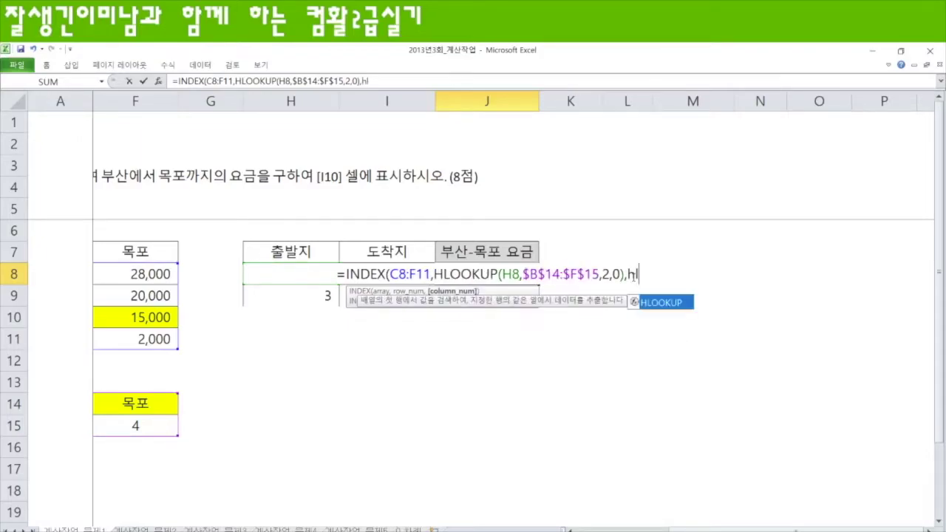
{"action": "key", "text": "Tab"}
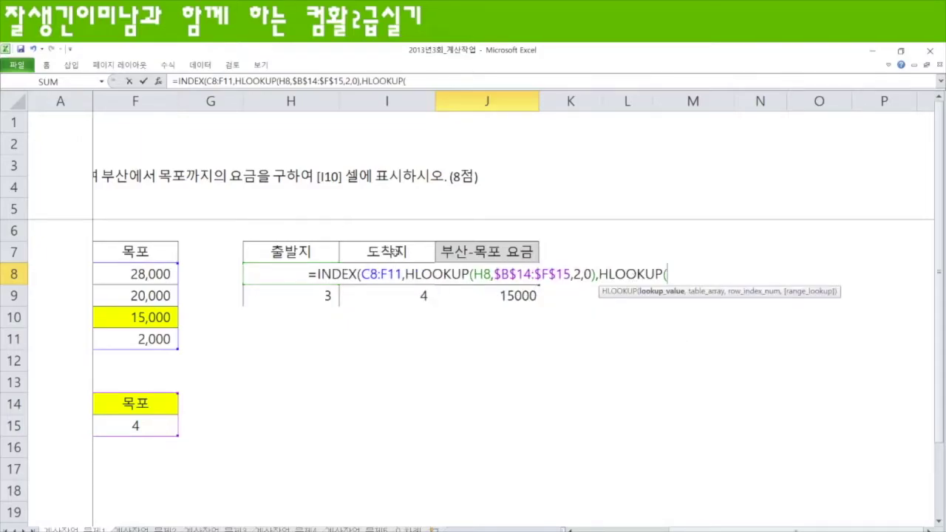
{"action": "left_click", "coordinate": [392, 250]}
{"action": "key", "text": "Down"}
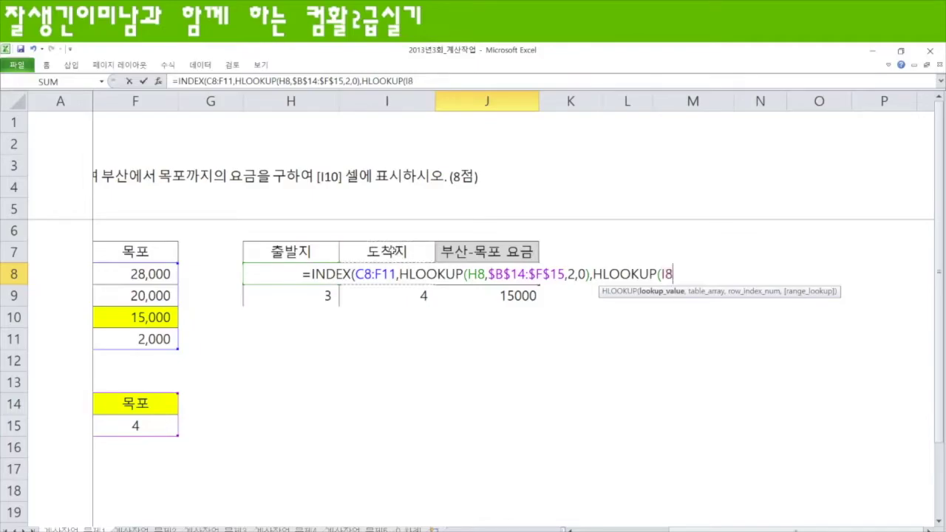
- Complete the second HLOOKUP in J8 with range $B$14:$F$15, row 2 and exact match 0, and enter the whole formula
{"action": "type", "text": ","}
{"action": "left_click_drag", "start_coordinate": [748, 528], "coordinate": [731, 529]}
{"action": "left_click_drag", "start_coordinate": [111, 403], "coordinate": [545, 426]}
{"action": "key", "text": "F4"}
{"action": "type", "text": ",2,0)"}
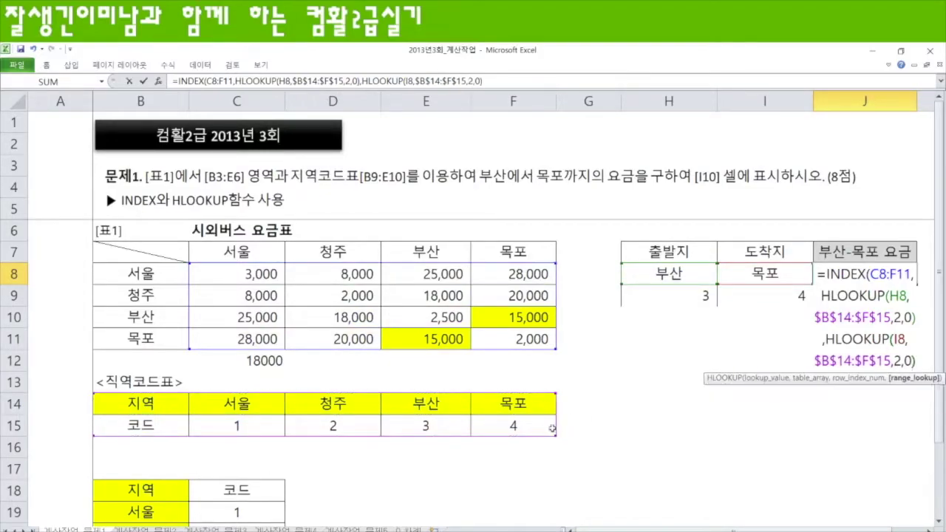
{"action": "type", "text": ")"}
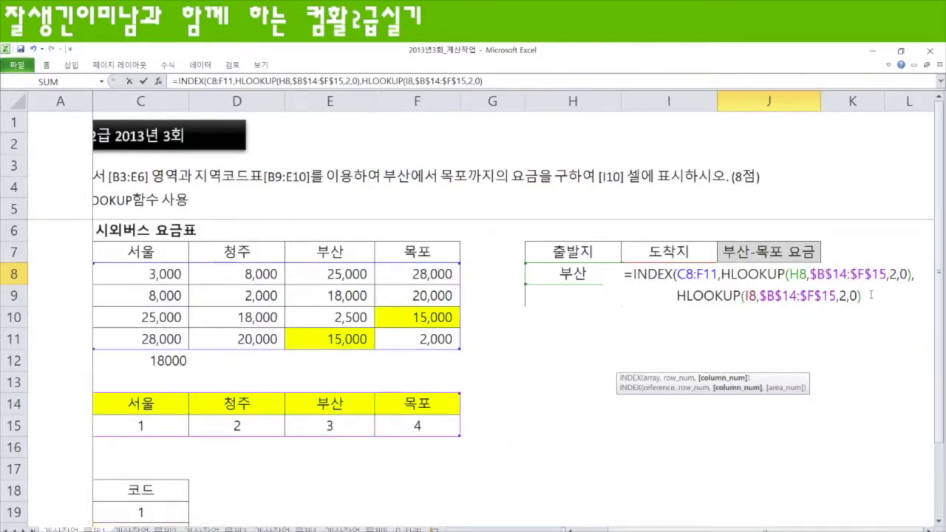
{"action": "type", "text": ")"}
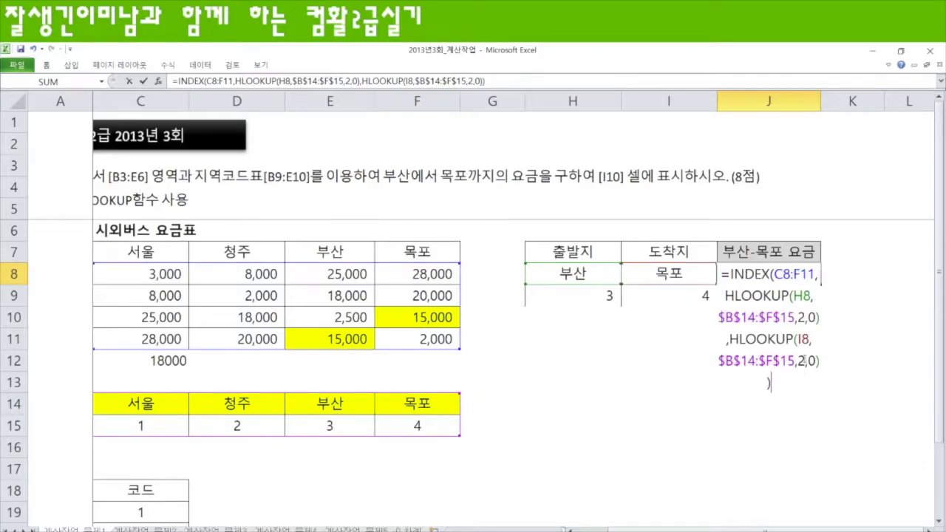
{"action": "key", "text": "Return"}
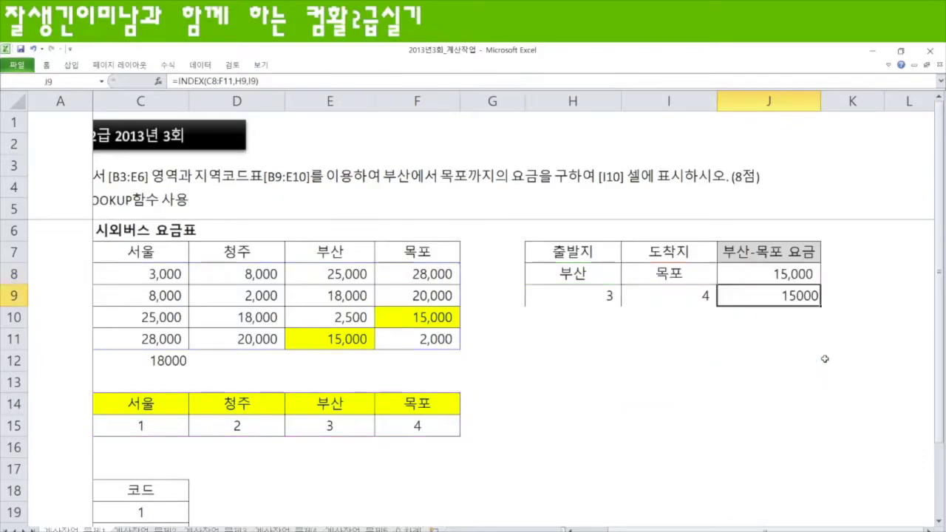
- Open the J8 formula in the cell and examine its INDEX range and both HLOOKUP arguments
{"action": "left_click", "coordinate": [792, 276]}
{"action": "double_click", "coordinate": [792, 276]}
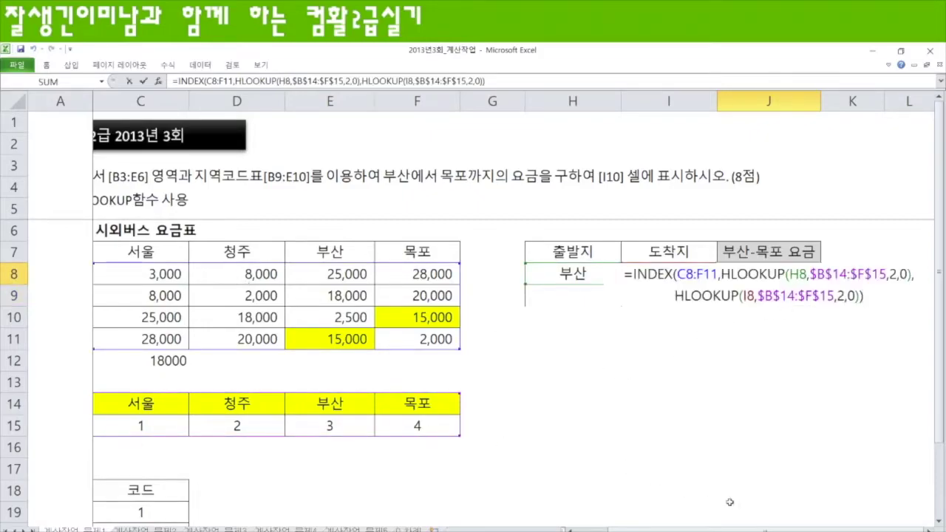
{"action": "scroll", "coordinate": [702, 517], "scroll_direction": "left", "scroll_amount": 1}
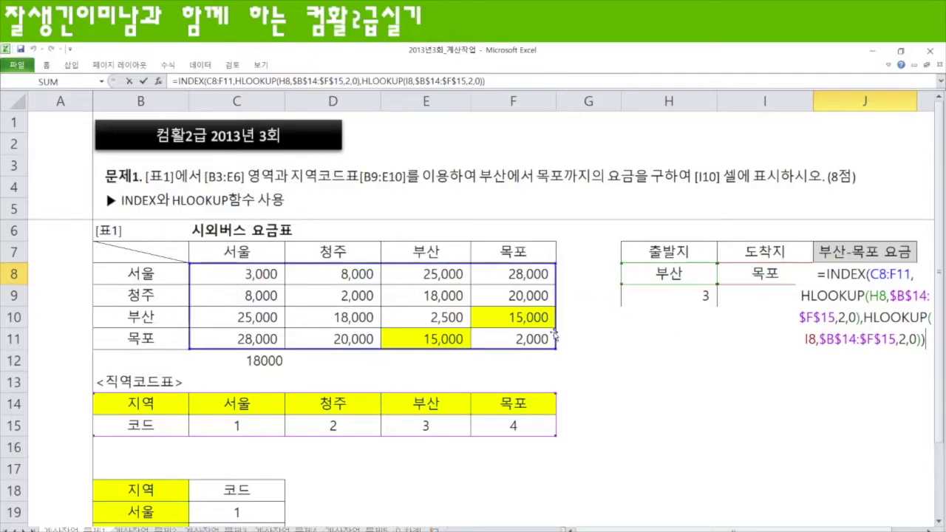
- Exit editing of the J8 formula and select the empty cell H11
{"action": "left_click", "coordinate": [71, 65]}
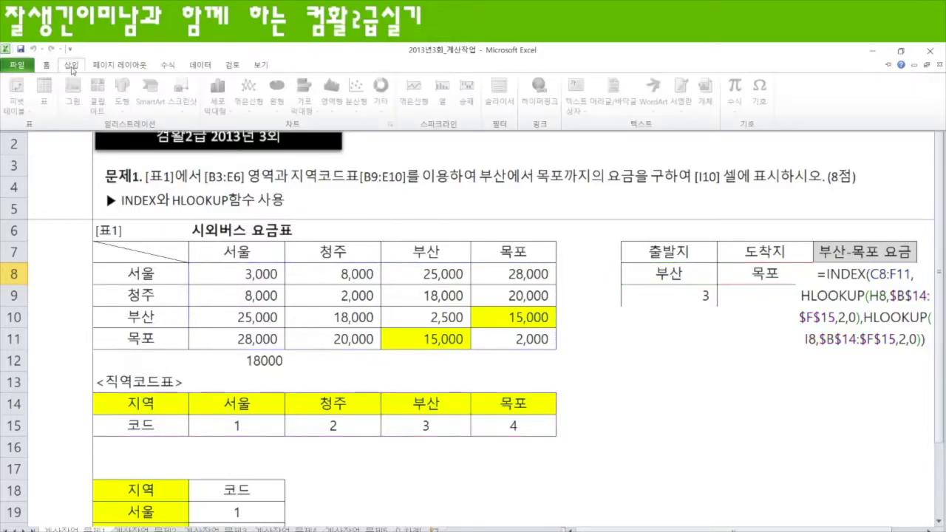
{"action": "left_click", "coordinate": [645, 360]}
{"action": "key", "text": "Escape"}
{"action": "left_click", "coordinate": [636, 348]}
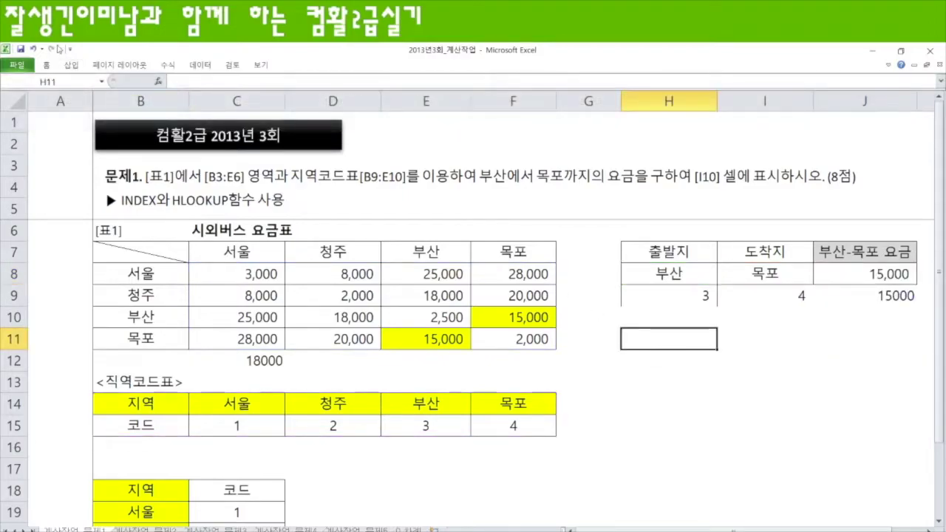
{"action": "left_click", "coordinate": [71, 65]}
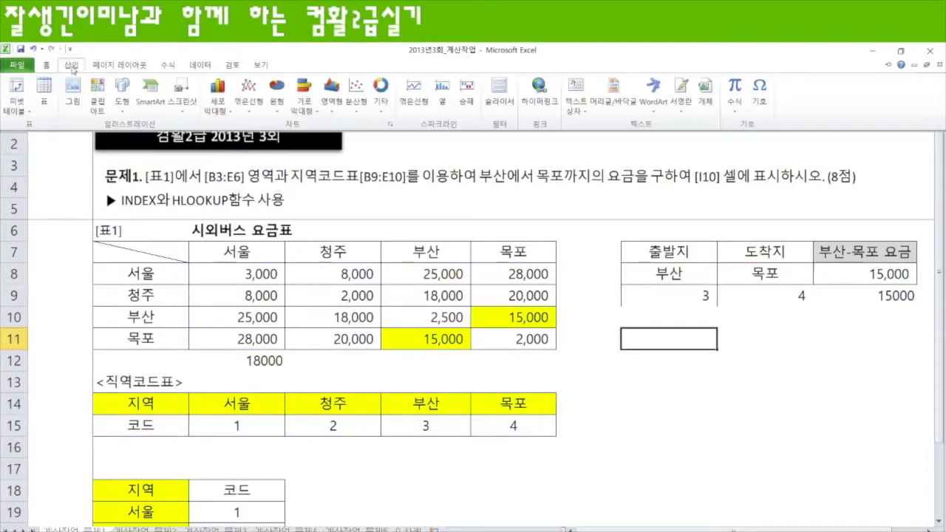
- Examine how the region headings in C7:F7 and B8:B11 index the fare range C8:F11
{"action": "left_click", "coordinate": [197, 257]}
{"action": "left_click_drag", "start_coordinate": [227, 253], "coordinate": [494, 251]}
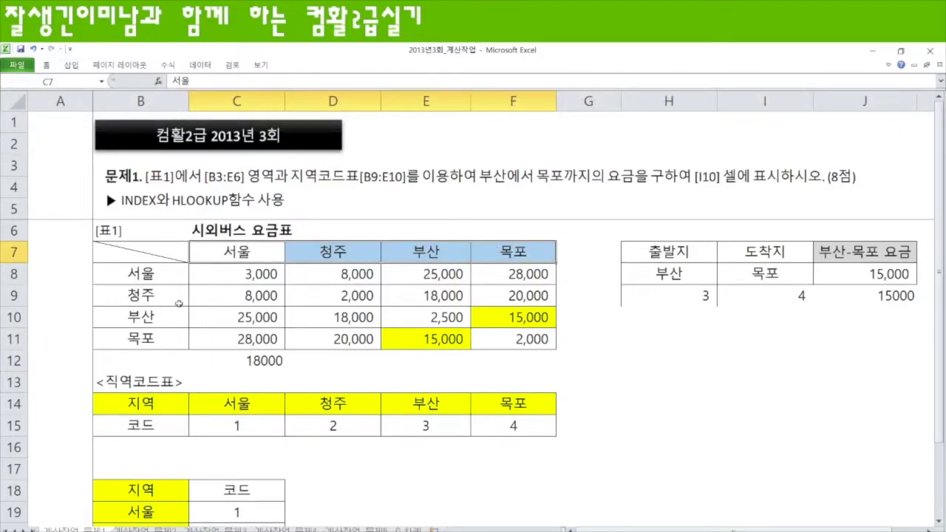
{"action": "left_click_drag", "start_coordinate": [147, 274], "coordinate": [149, 337]}
{"action": "left_click_drag", "start_coordinate": [251, 252], "coordinate": [513, 252]}
{"action": "left_click_drag", "start_coordinate": [148, 272], "coordinate": [155, 340]}
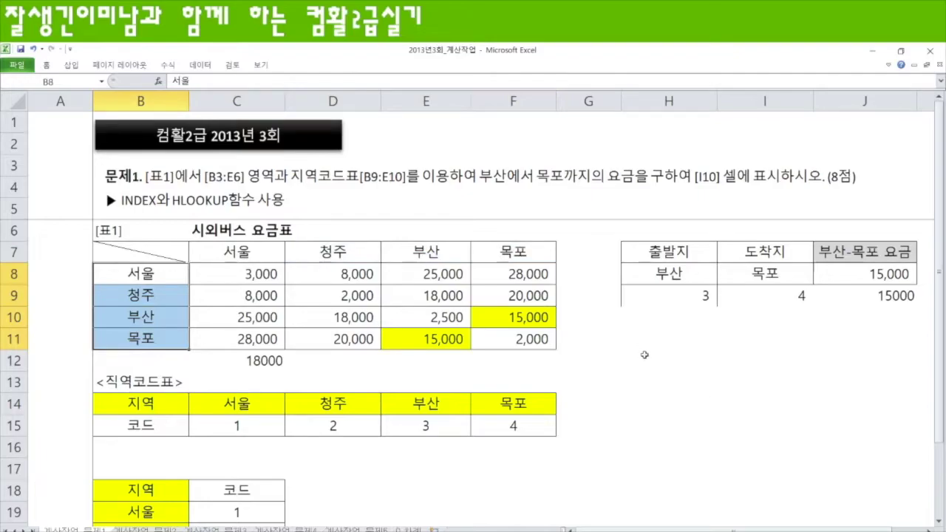
{"action": "left_click_drag", "start_coordinate": [244, 252], "coordinate": [453, 252]}
{"action": "left_click_drag", "start_coordinate": [218, 276], "coordinate": [536, 339]}
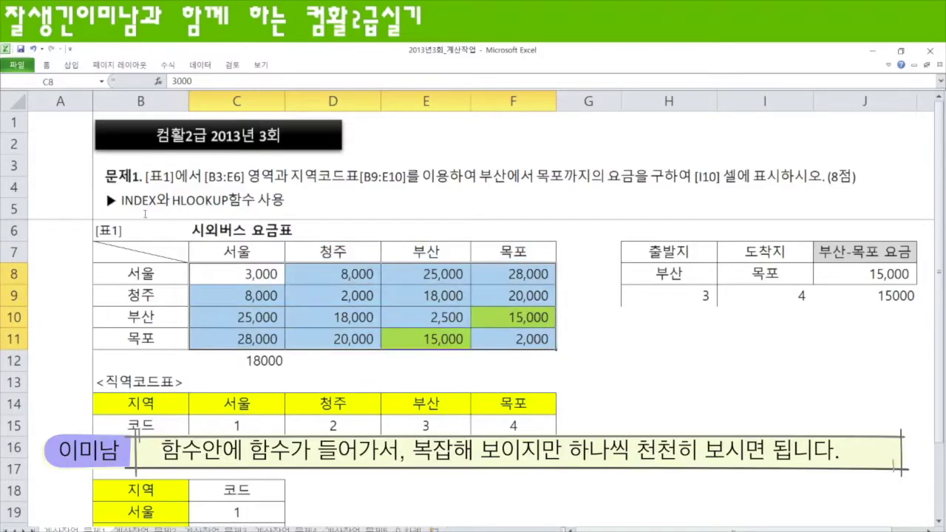
{"action": "left_click", "coordinate": [676, 341]}
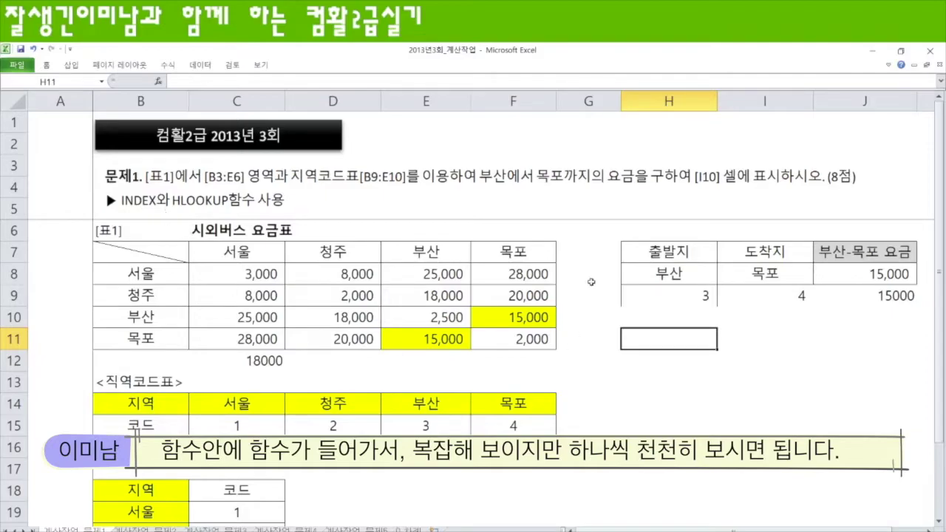
{"action": "left_click", "coordinate": [217, 270]}
{"action": "left_click_drag", "start_coordinate": [372, 289], "coordinate": [515, 336]}
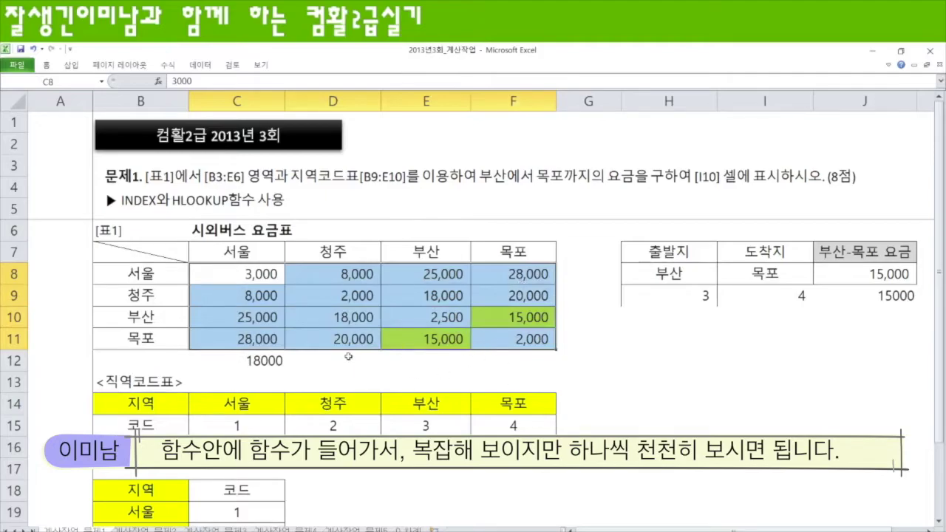
{"action": "left_click", "coordinate": [593, 423]}
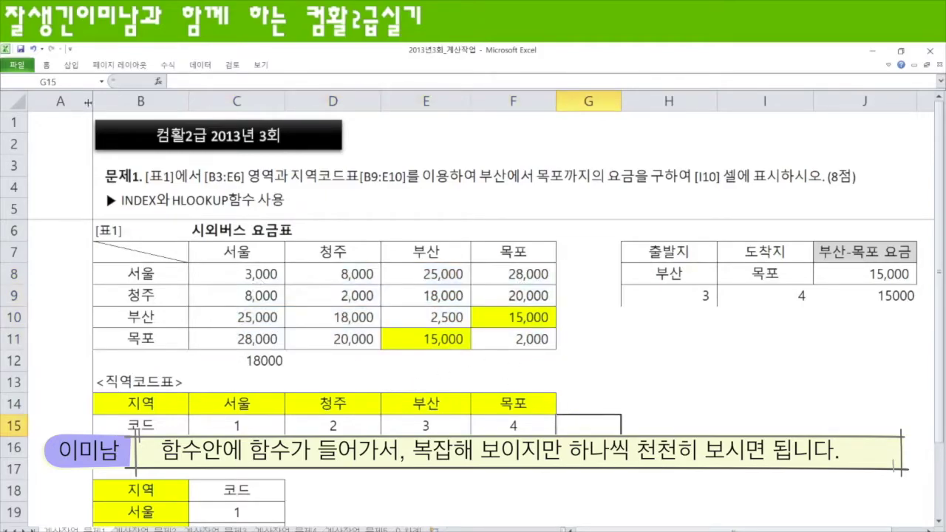
- Draw an isosceles triangle about 2.2 cm high and 2.9 cm wide over the 문제1 label
{"action": "left_click", "coordinate": [71, 66]}
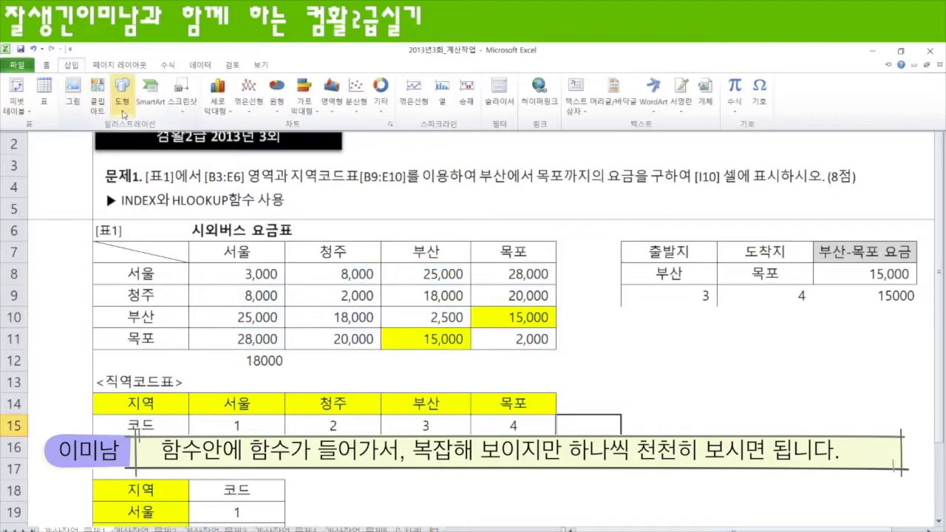
{"action": "left_click", "coordinate": [123, 103]}
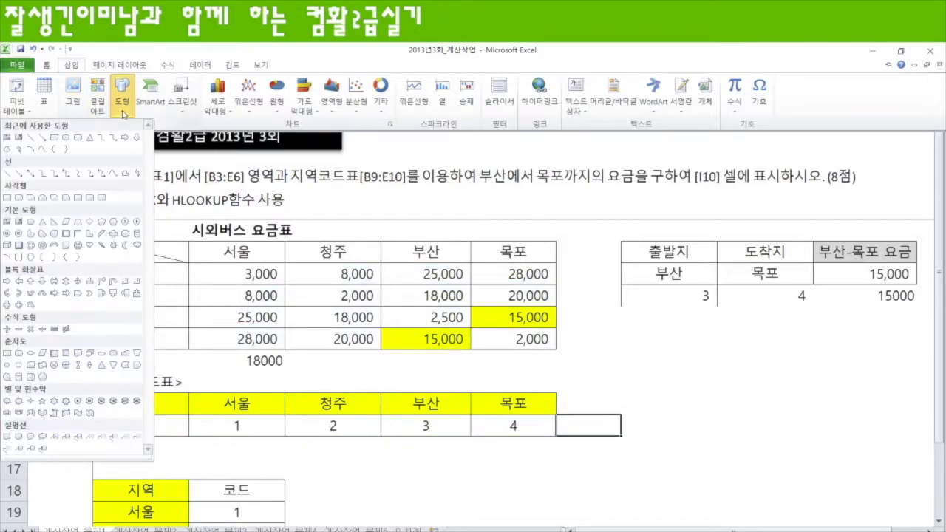
{"action": "left_click", "coordinate": [89, 138]}
{"action": "left_click_drag", "start_coordinate": [83, 154], "coordinate": [135, 201]}
- Format the triangle with no fill and a red outline 2¼ pt thick
{"action": "left_click", "coordinate": [301, 68]}
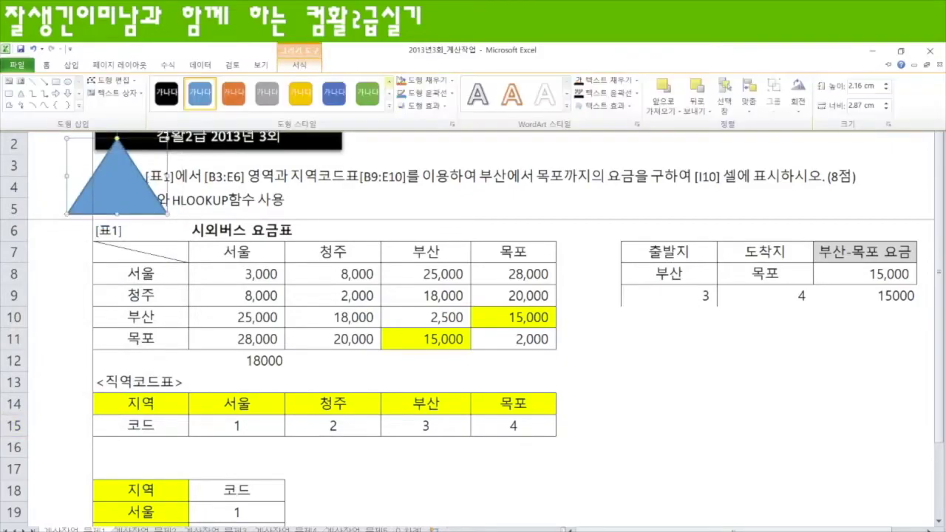
{"action": "left_click", "coordinate": [451, 80]}
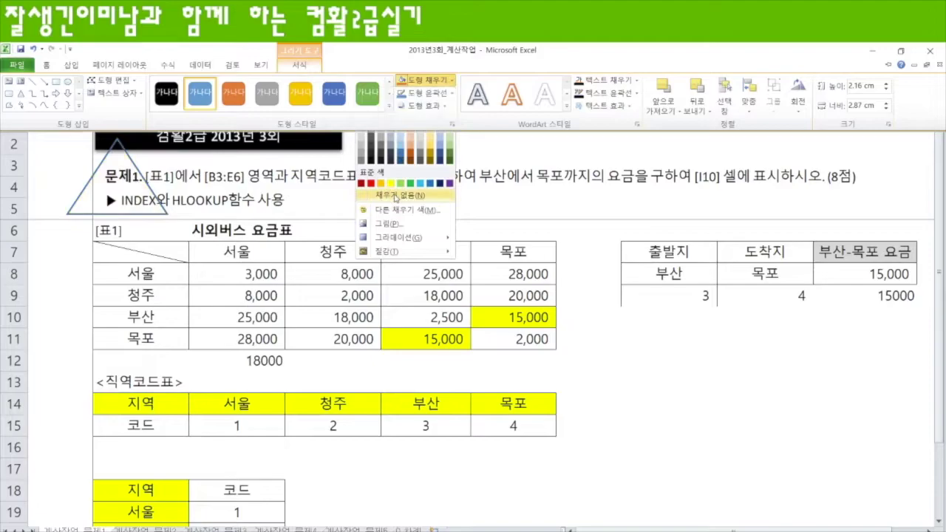
{"action": "left_click", "coordinate": [391, 195]}
{"action": "left_click", "coordinate": [307, 66]}
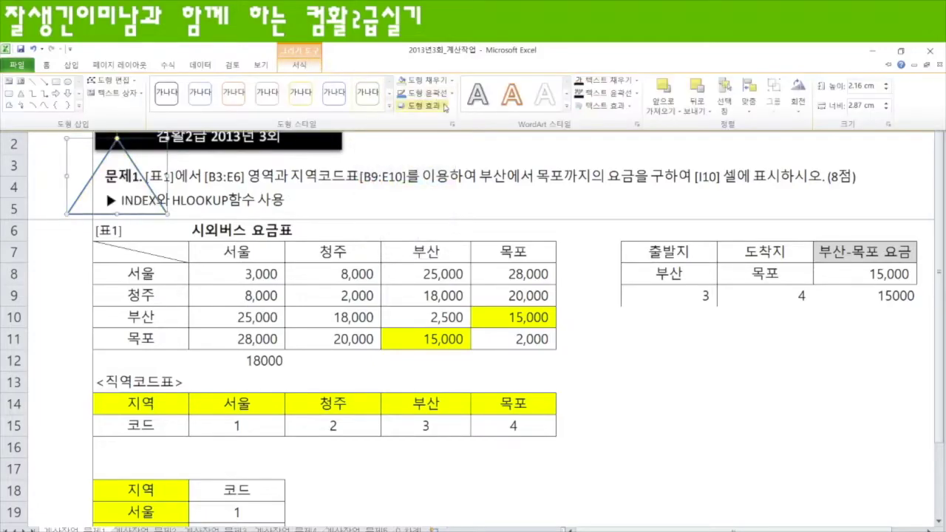
{"action": "left_click", "coordinate": [425, 93]}
{"action": "left_click", "coordinate": [370, 196]}
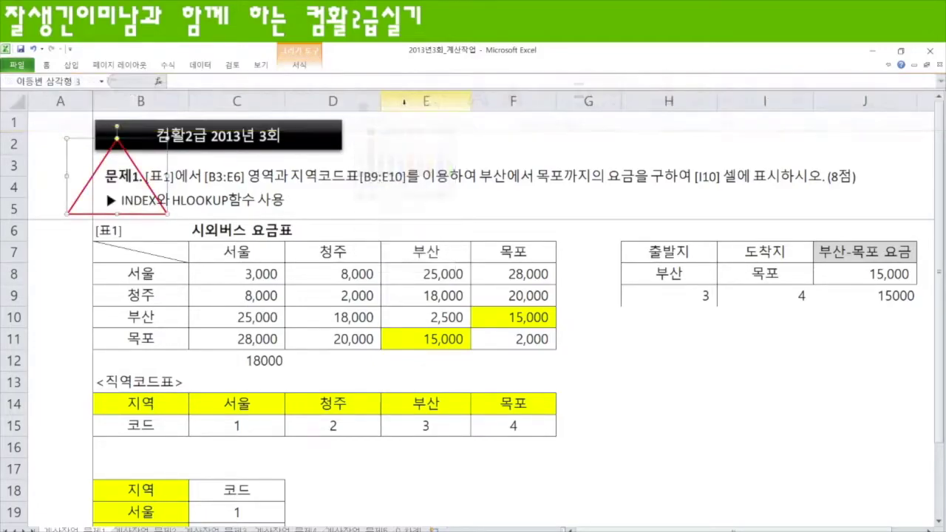
{"action": "left_click", "coordinate": [299, 65]}
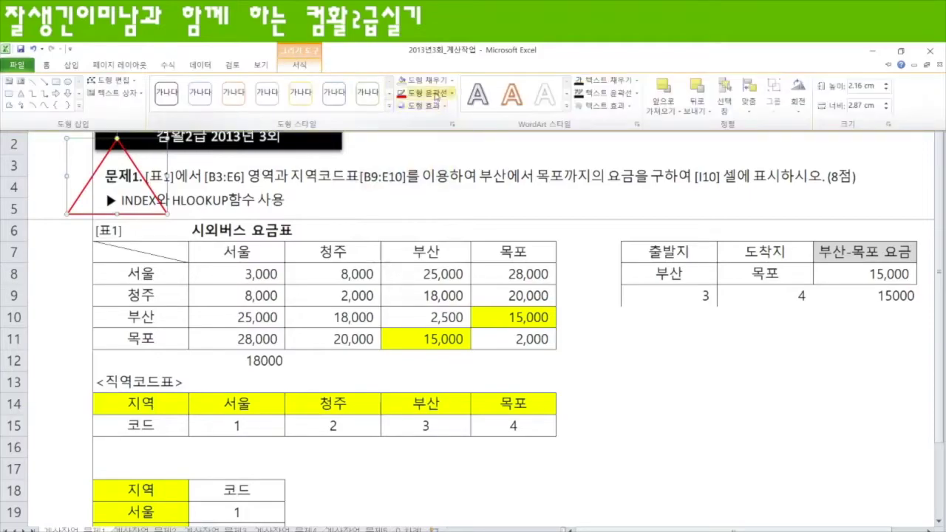
{"action": "left_click", "coordinate": [425, 93]}
{"action": "mouse_move", "coordinate": [410, 238]}
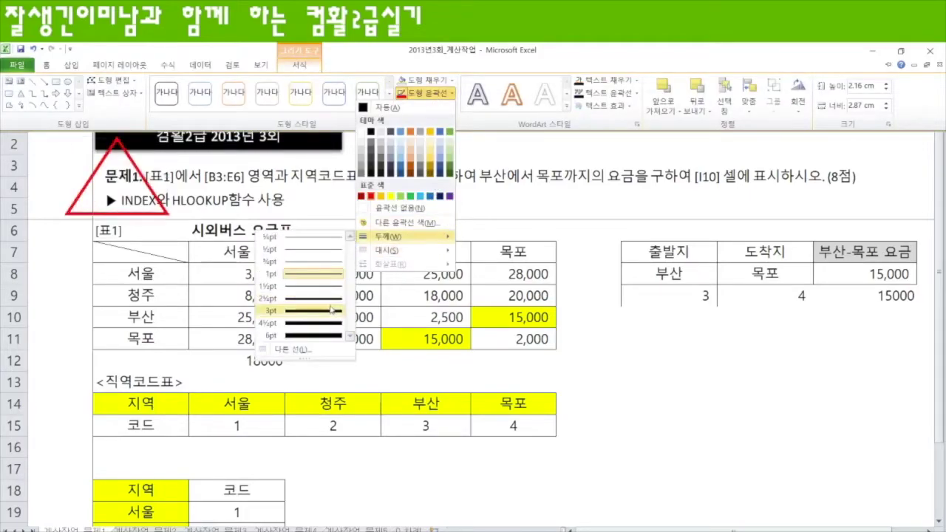
{"action": "left_click", "coordinate": [329, 299]}
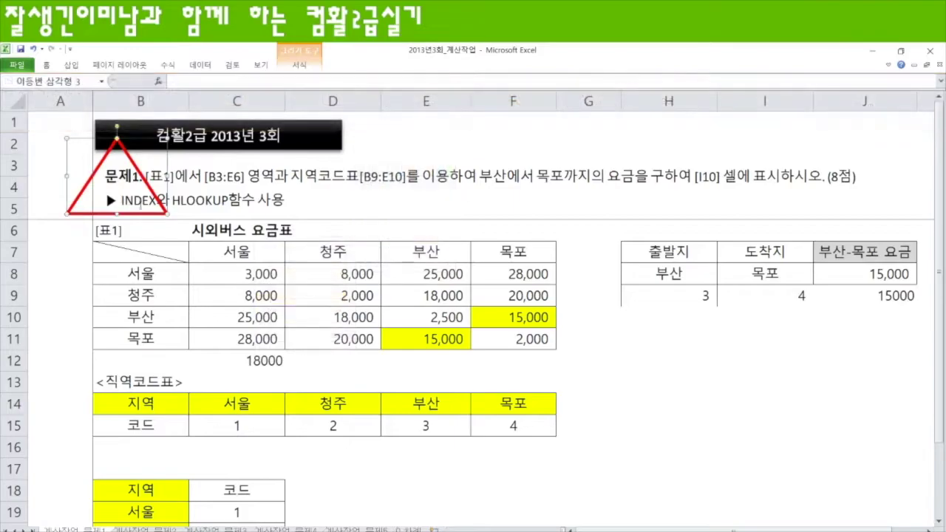
- Shrink the red triangle and position it around the 문제1 label
{"action": "right_click", "coordinate": [152, 194]}
{"action": "key", "text": "Escape"}
{"action": "left_click_drag", "start_coordinate": [158, 207], "coordinate": [146, 189]}
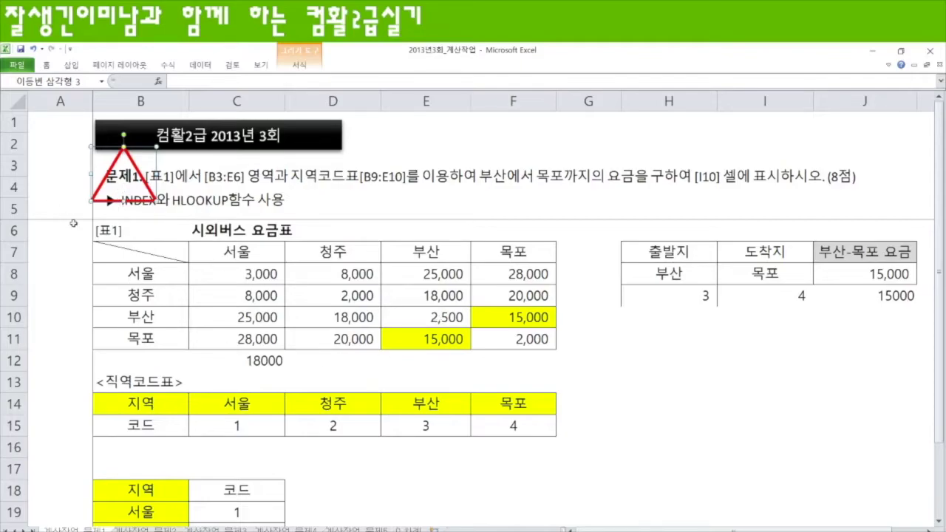
{"action": "mouse_move", "coordinate": [143, 185]}
{"action": "left_mouse_down"}
{"action": "mouse_move", "coordinate": [134, 183]}
{"action": "mouse_move", "coordinate": [142, 179]}
{"action": "left_mouse_up"}
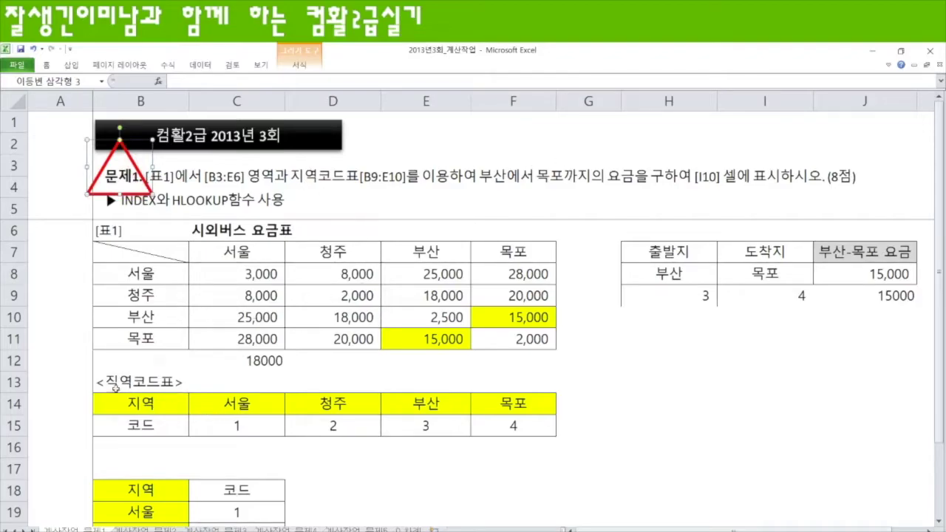
- Open the 문제2 sheet and study its ranking task, the allowed functions and the score table
{"action": "left_click", "coordinate": [144, 528]}
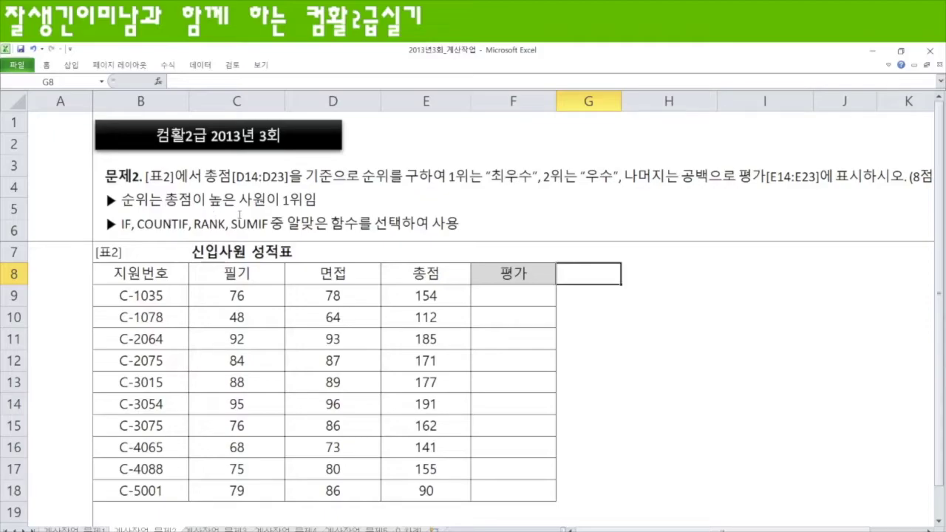
{"action": "left_click_drag", "start_coordinate": [105, 214], "coordinate": [131, 223]}
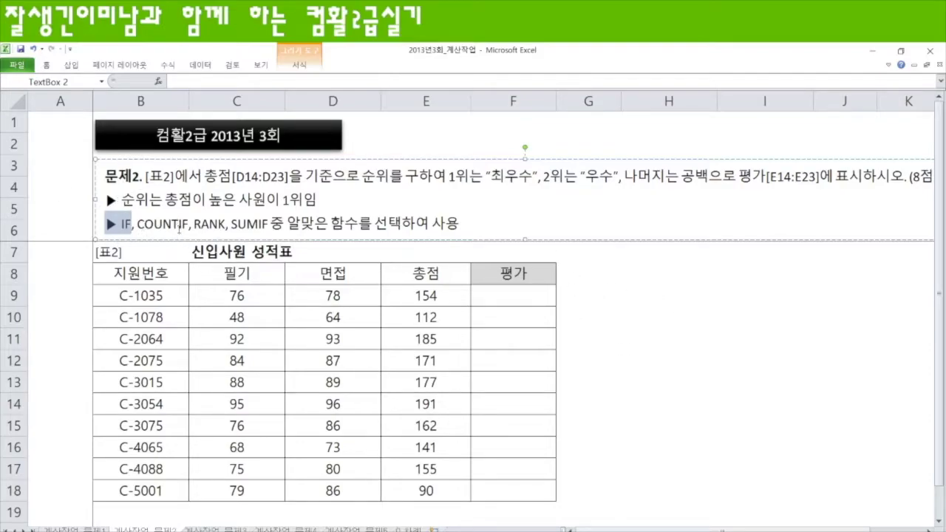
{"action": "left_click_drag", "start_coordinate": [179, 221], "coordinate": [137, 221]}
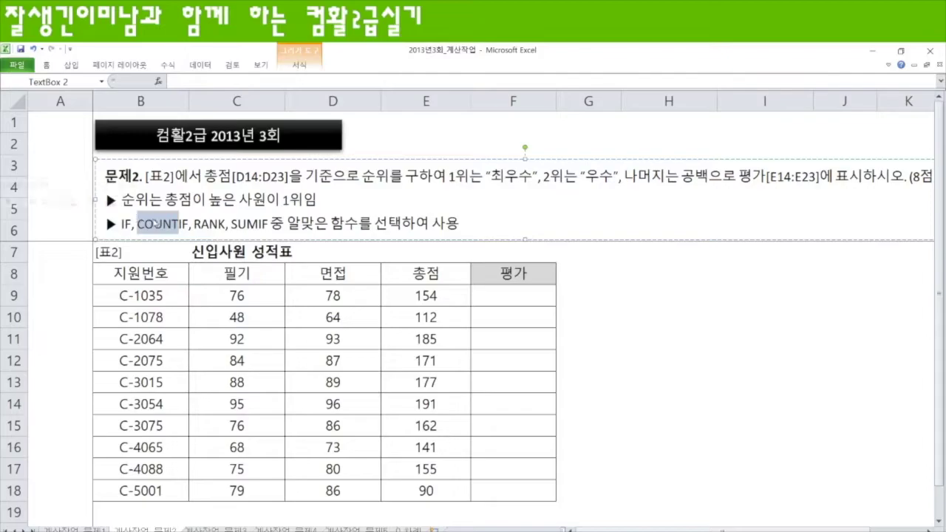
{"action": "left_click_drag", "start_coordinate": [251, 295], "coordinate": [251, 485]}
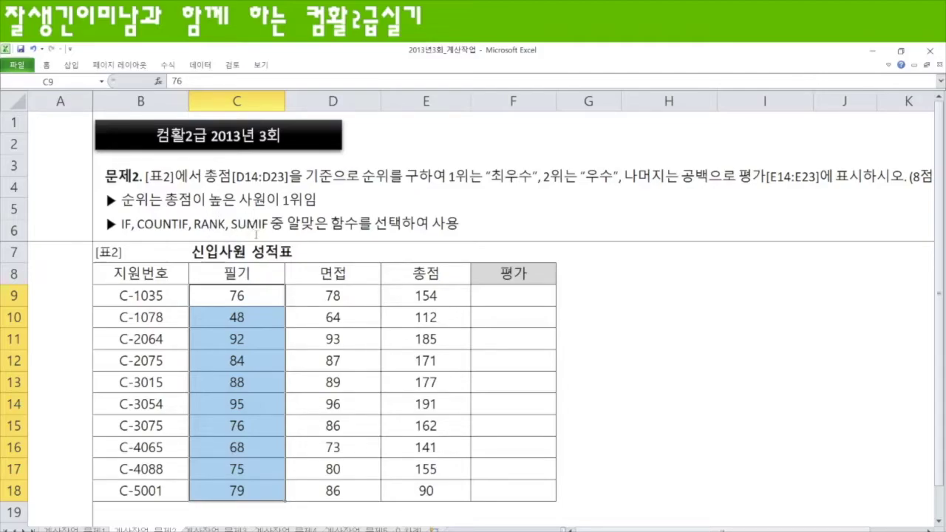
{"action": "left_click", "coordinate": [254, 223]}
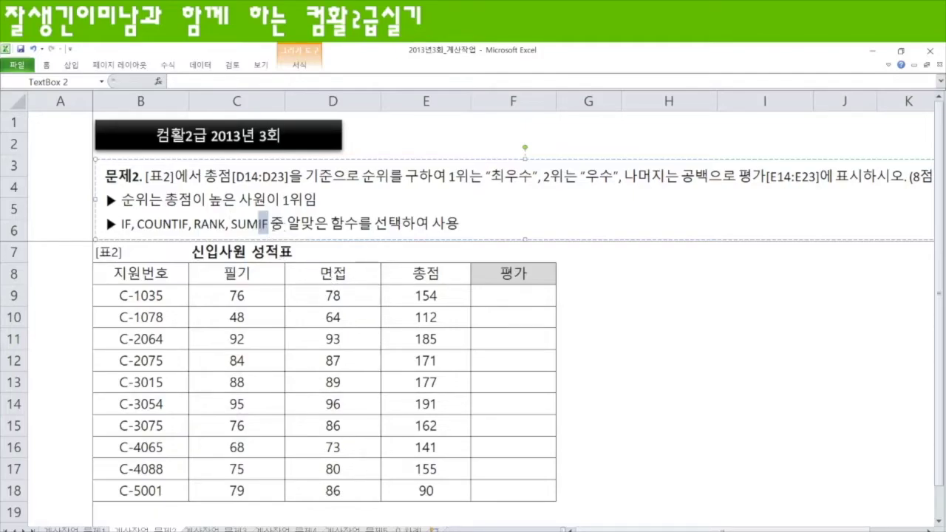
{"action": "left_click", "coordinate": [532, 300]}
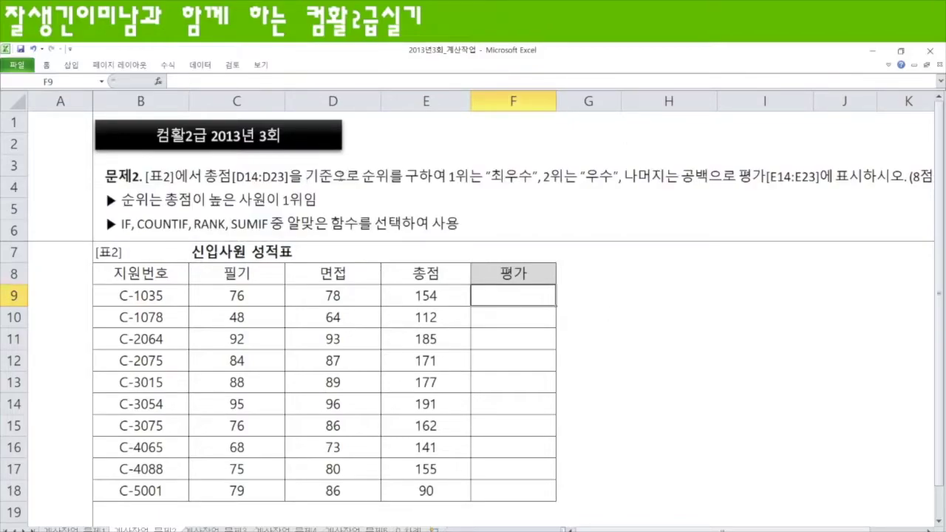
{"action": "left_click_drag", "start_coordinate": [362, 176], "coordinate": [447, 177]}
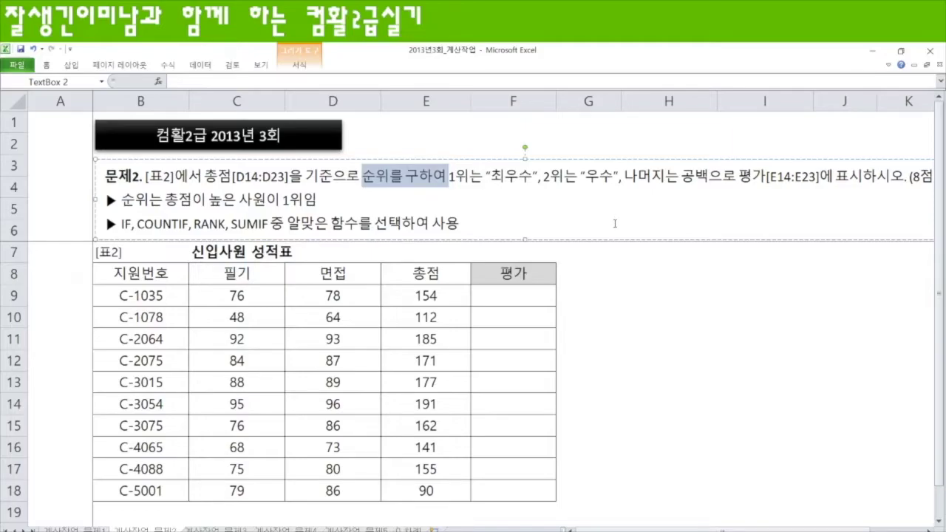
{"action": "left_click", "coordinate": [542, 255]}
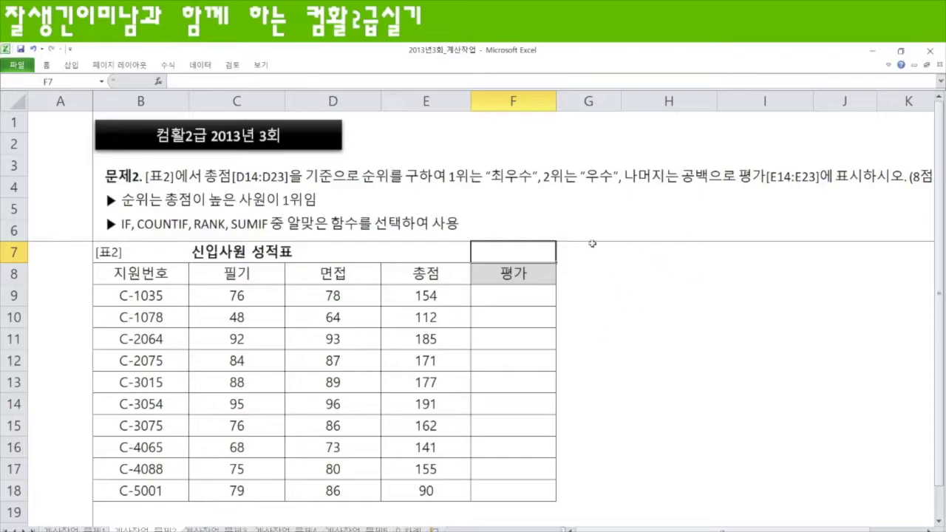
- Start a RANK formula in F9 that takes the first applicant's total score in E9 as its number
{"action": "left_click", "coordinate": [534, 300]}
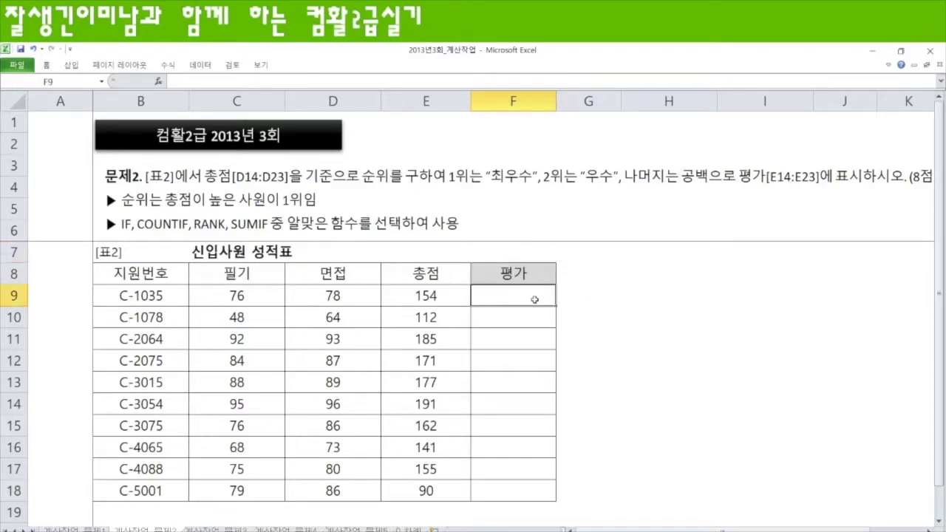
{"action": "type", "text": "=rank"}
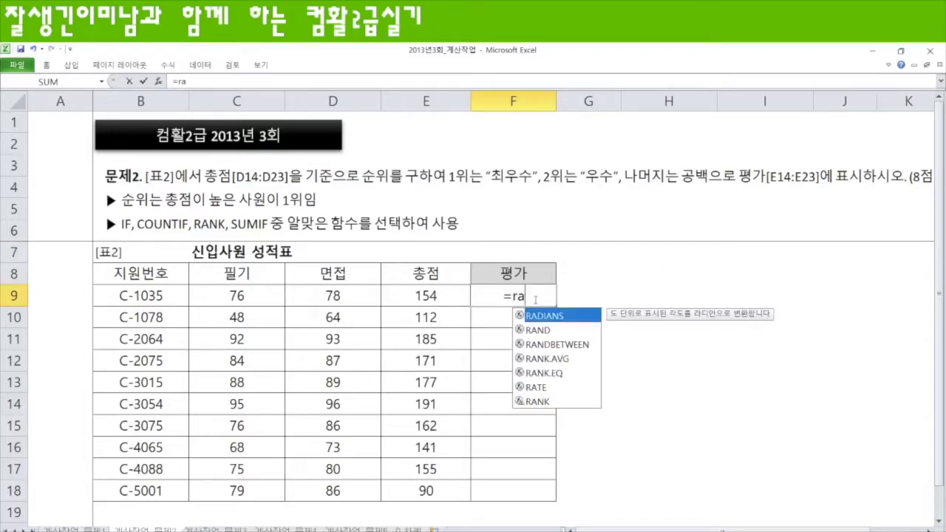
{"action": "key", "text": "Down"}
{"action": "key", "text": "Down"}
{"action": "key", "text": "Tab"}
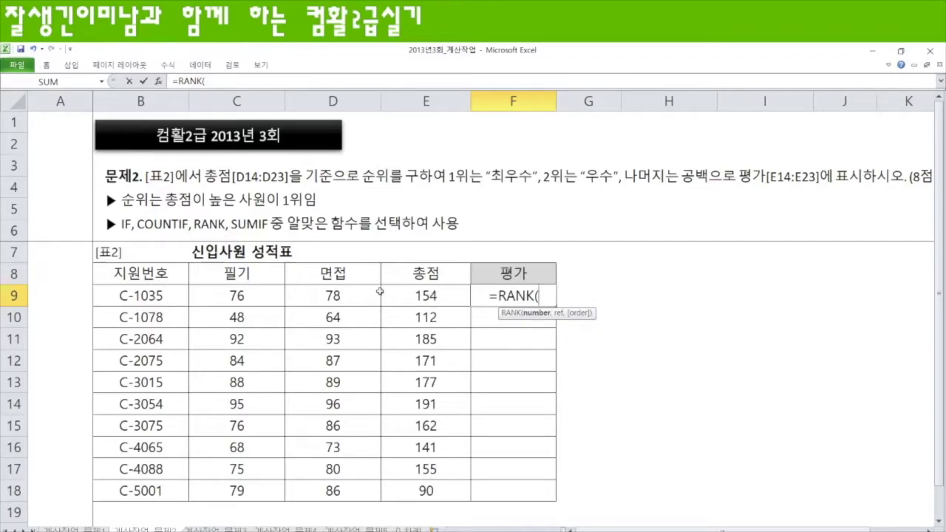
{"action": "left_click", "coordinate": [429, 295]}
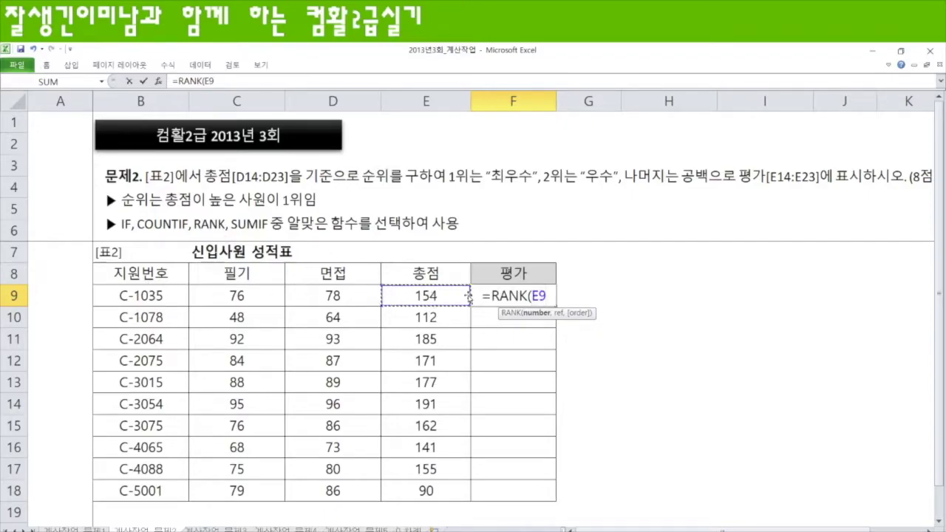
{"action": "type", "text": ","}
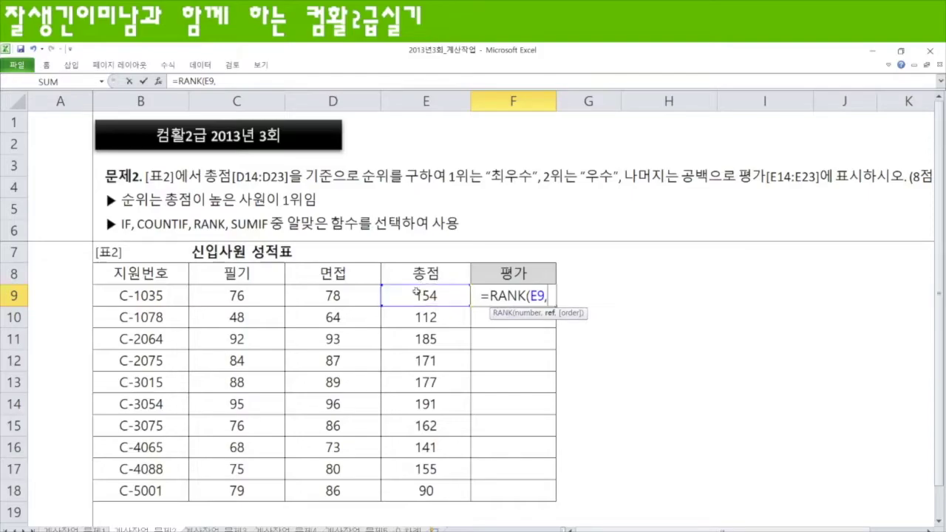
- Complete the RANK formula with absolute range $E$9:$E$18 and descending order 0, and fill it down to F18
{"action": "left_click_drag", "start_coordinate": [414, 296], "coordinate": [419, 491]}
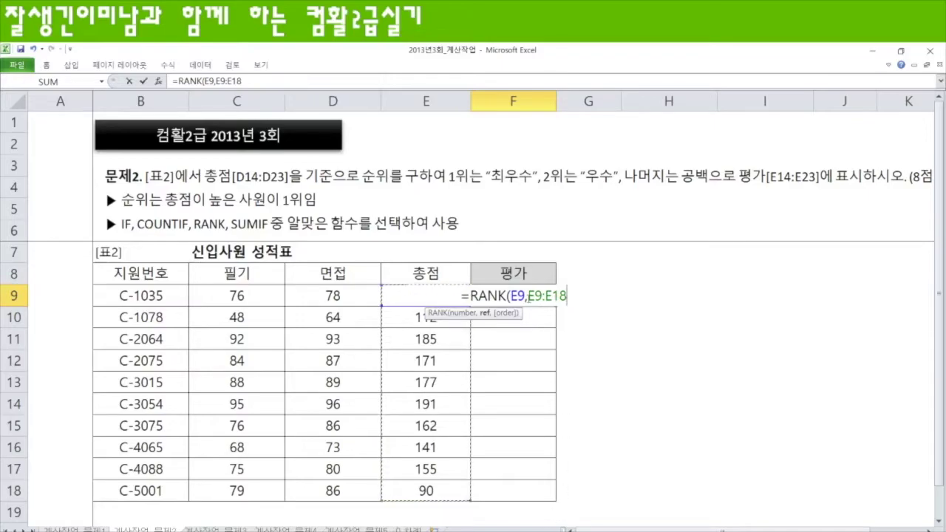
{"action": "key", "text": "F4"}
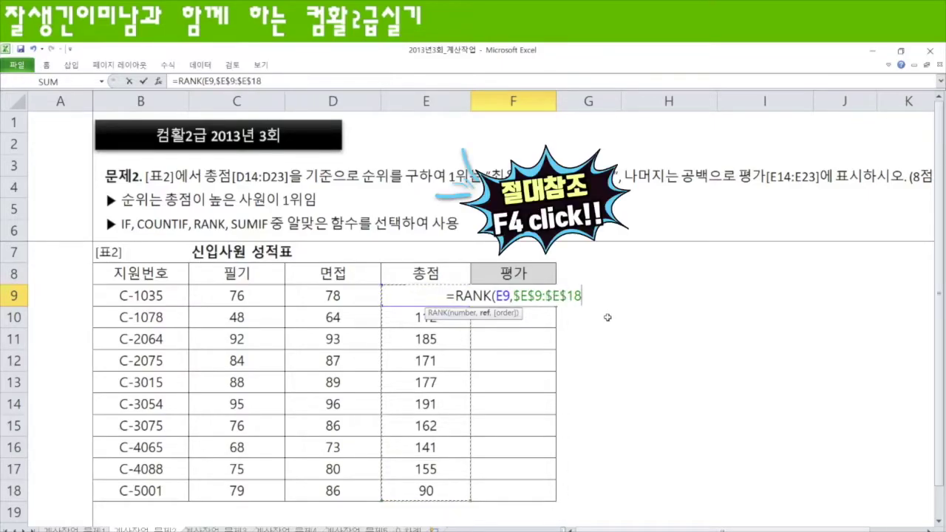
{"action": "type", "text": ","}
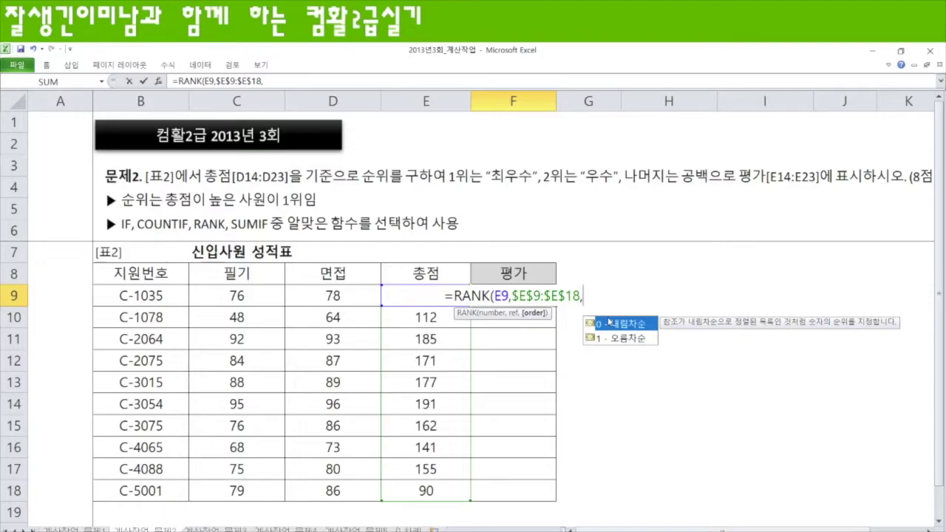
{"action": "type", "text": "0"}
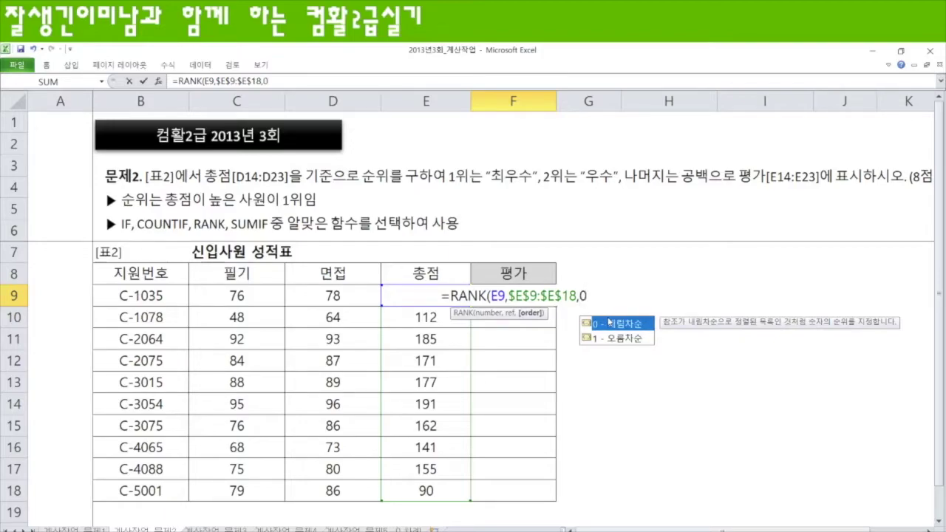
{"action": "type", "text": ")"}
{"action": "key", "text": "Return"}
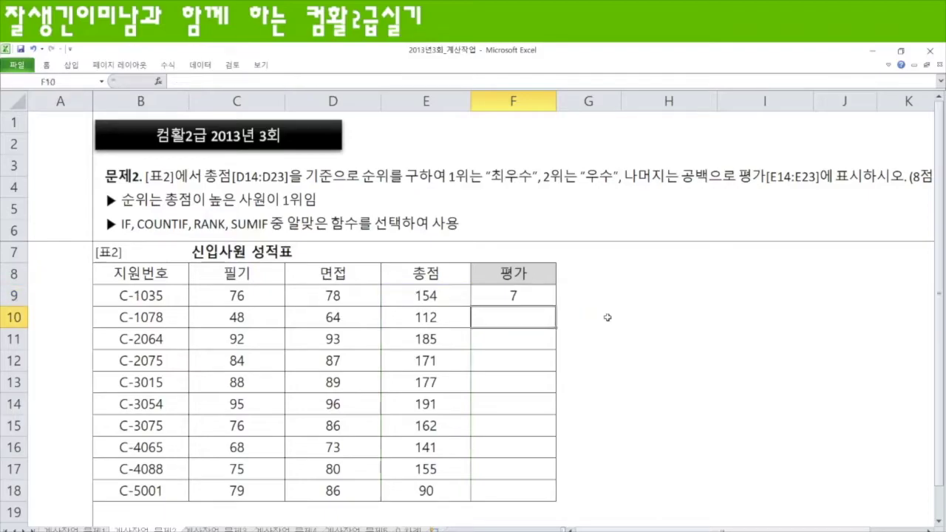
{"action": "left_click", "coordinate": [534, 292]}
{"action": "left_click_drag", "start_coordinate": [555, 309], "coordinate": [563, 497]}
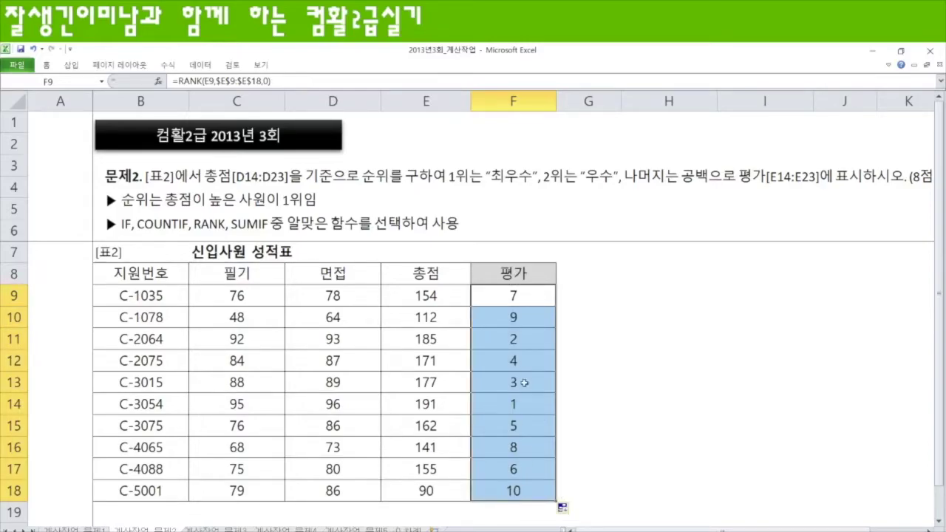
- Add the headings choose in G8 and iferror in H8 beside the score table
{"action": "left_click", "coordinate": [599, 268]}
{"action": "type", "text": "choose"}
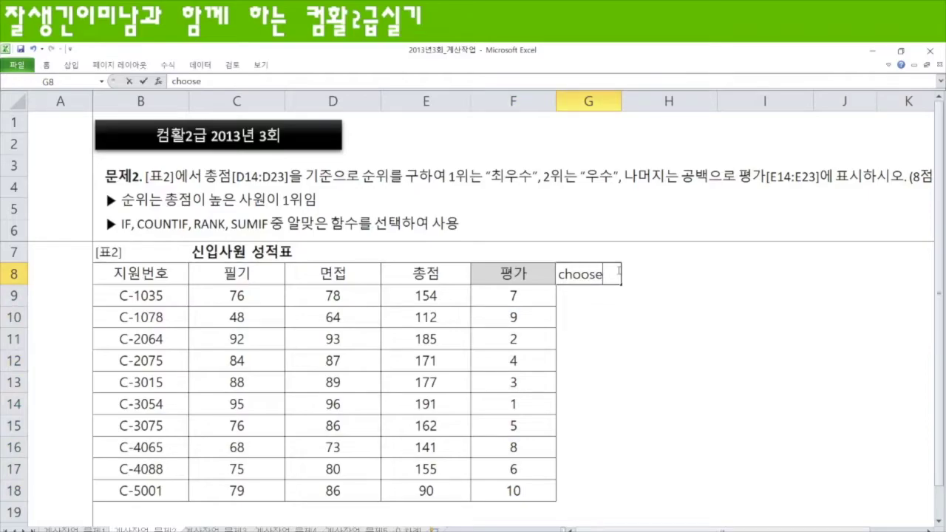
{"action": "key", "text": "Tab"}
{"action": "type", "text": "ife"}
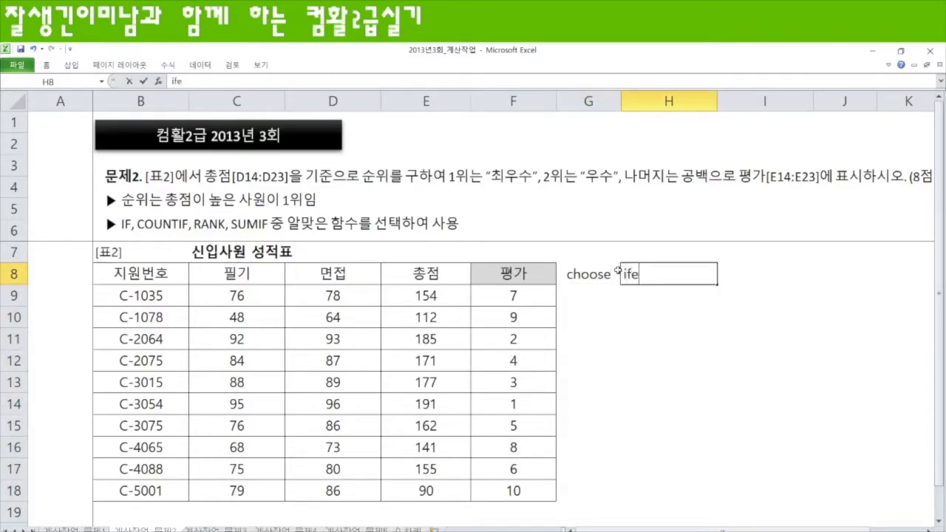
{"action": "type", "text": "rror"}
{"action": "key", "text": "Return"}
- Enter =CHOOSE(F9,"최우수","우수","","","") in G9 and fill it down to G18
{"action": "type", "text": "=cho"}
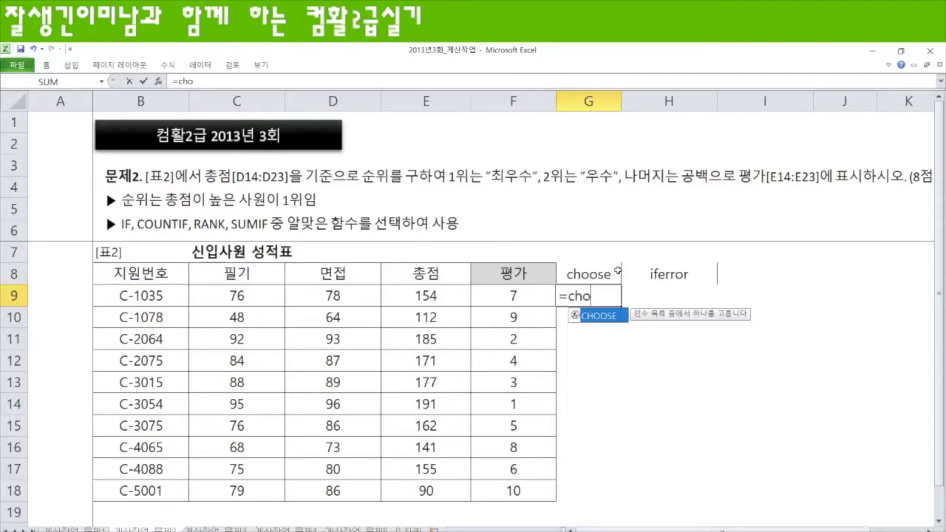
{"action": "key", "text": "Tab"}
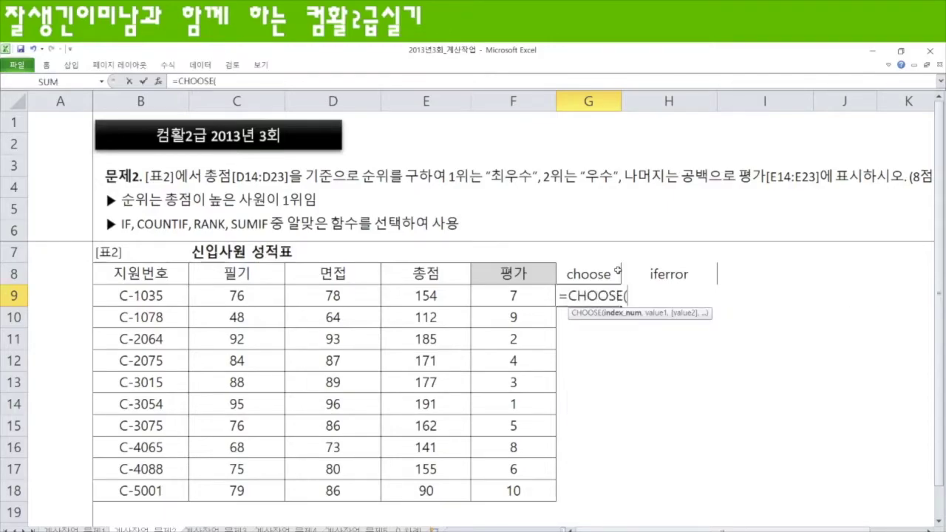
{"action": "left_click", "coordinate": [522, 295]}
{"action": "type", "text": ","}
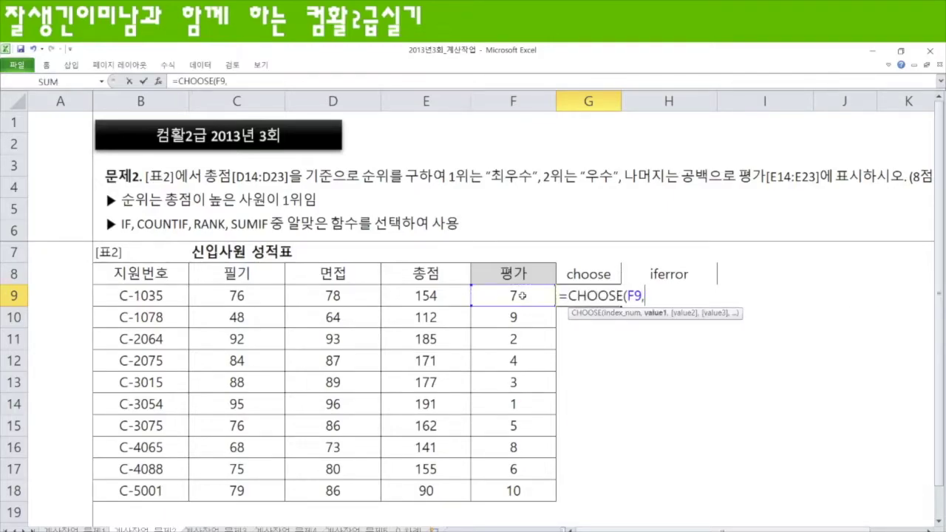
{"action": "type", "text": "\"최우수\",\"우수\""}
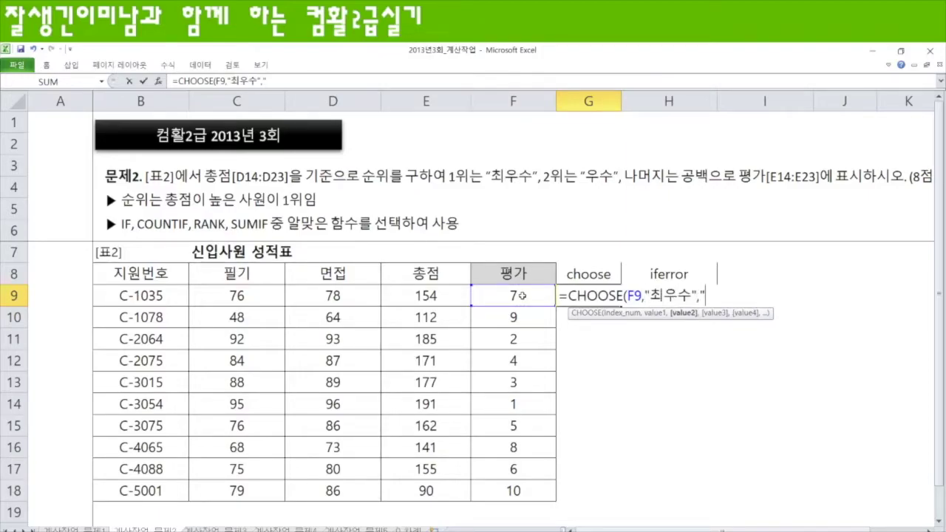
{"action": "type", "text": ","}
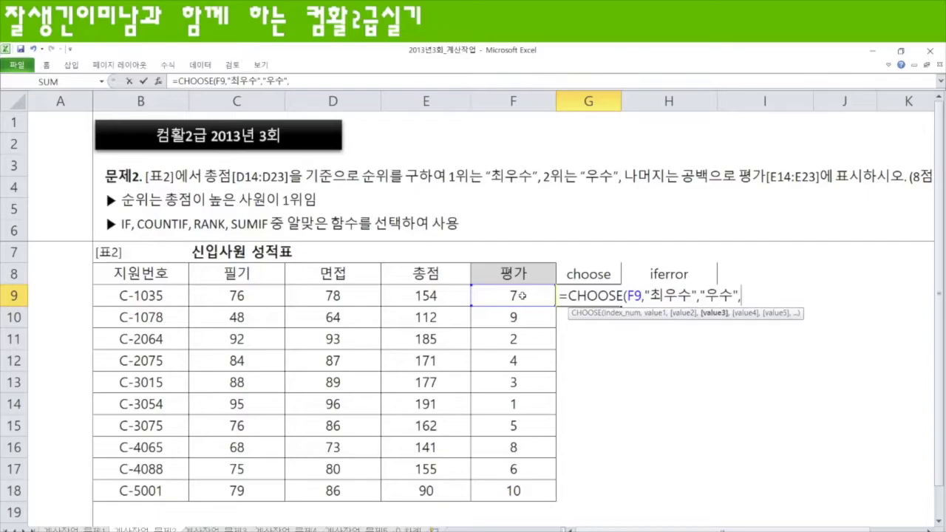
{"action": "type", "text": "\"\",\"\",\""}
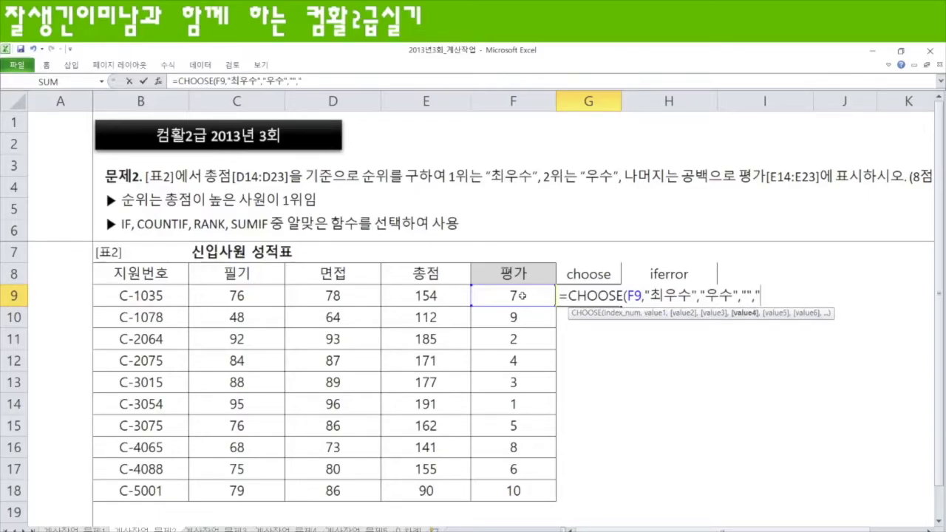
{"action": "type", "text": "\")"}
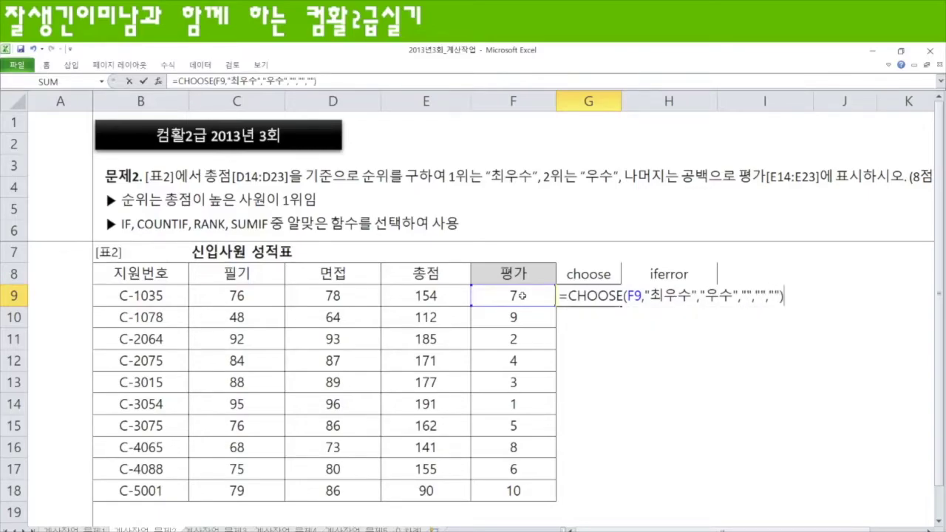
{"action": "key", "text": "Return"}
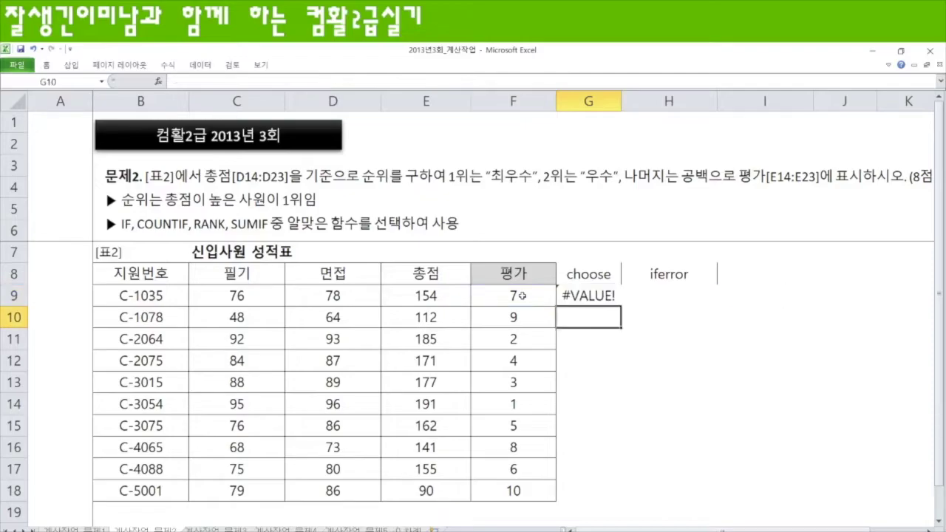
{"action": "left_click", "coordinate": [580, 299]}
{"action": "left_click_drag", "start_coordinate": [620, 305], "coordinate": [612, 496]}
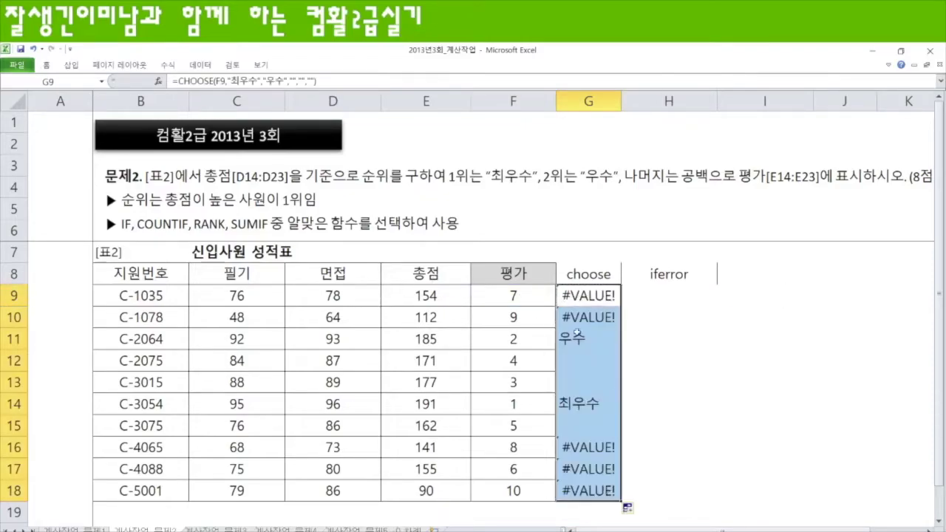
- Enter =IFERROR(G9,"메롱") in H9 and fill it down to H18
{"action": "left_click", "coordinate": [656, 289]}
{"action": "type", "text": "="}
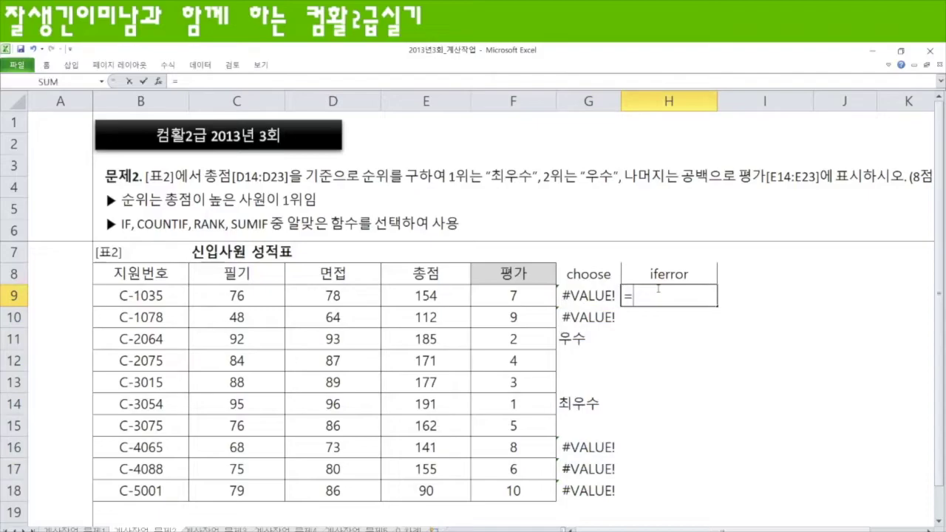
{"action": "type", "text": "iferror("}
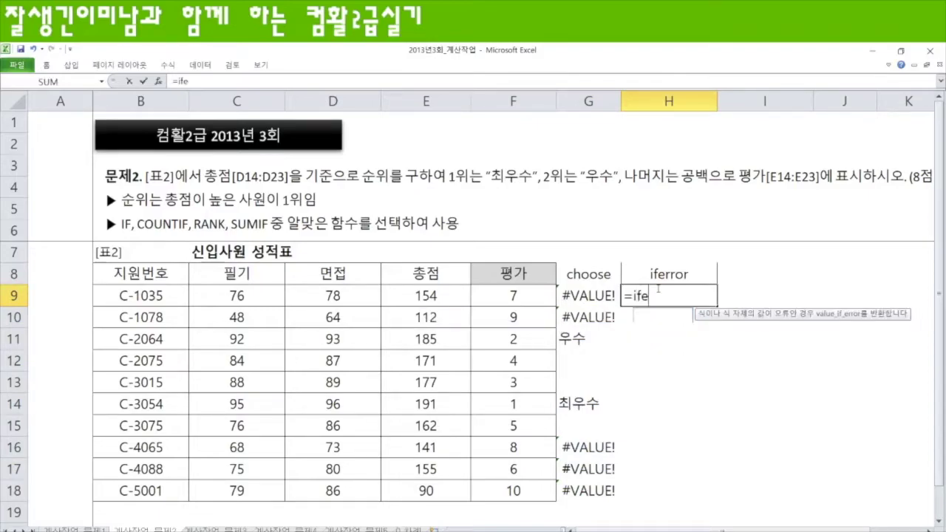
{"action": "left_click", "coordinate": [586, 295]}
{"action": "type", "text": ","}
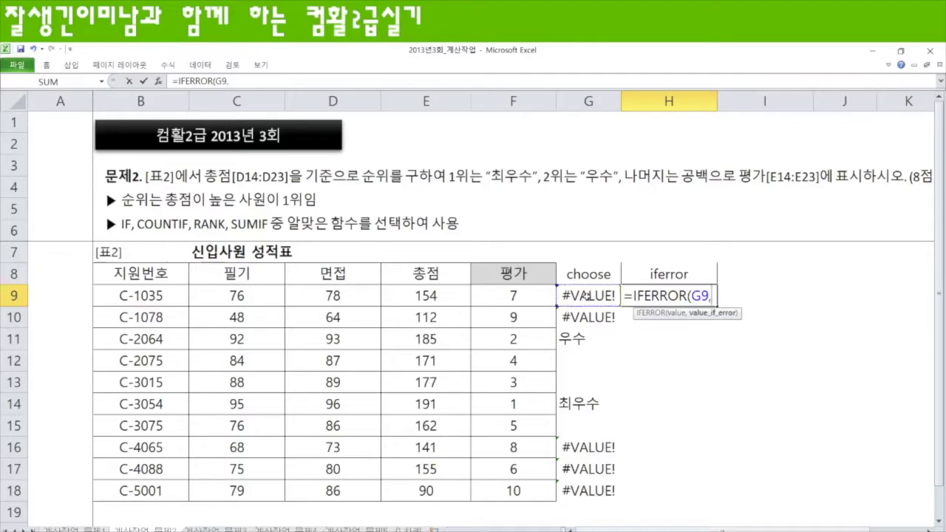
{"action": "type", "text": "\"메롱\""}
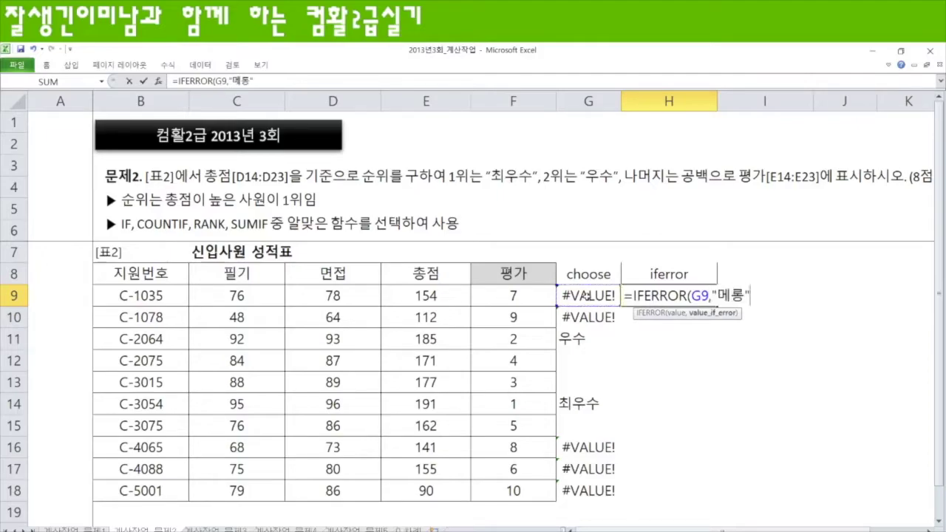
{"action": "key", "text": "Return"}
{"action": "left_click", "coordinate": [675, 295]}
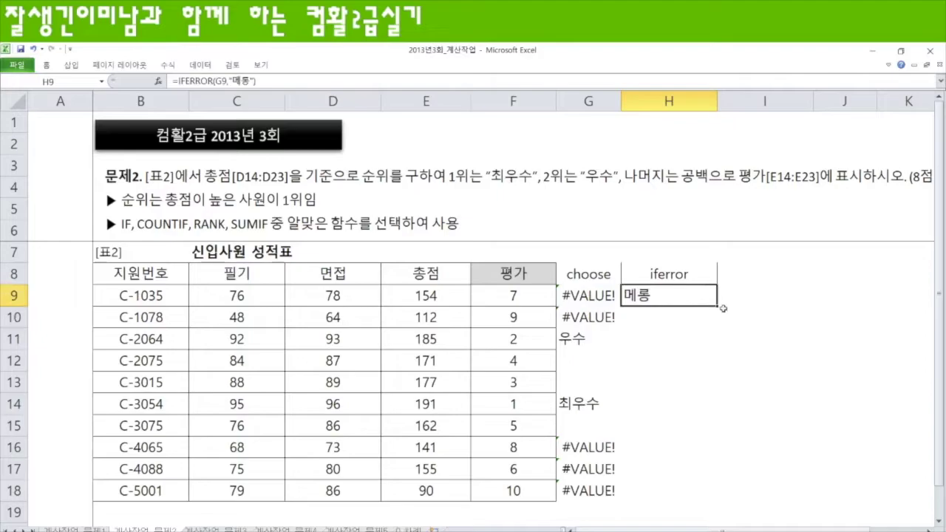
{"action": "left_click_drag", "start_coordinate": [716, 306], "coordinate": [707, 492]}
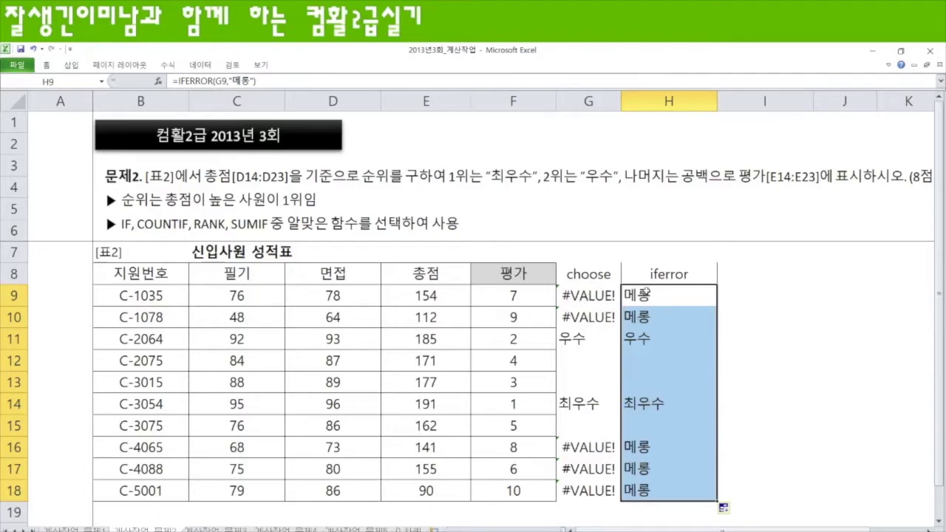
{"action": "left_click", "coordinate": [653, 294]}
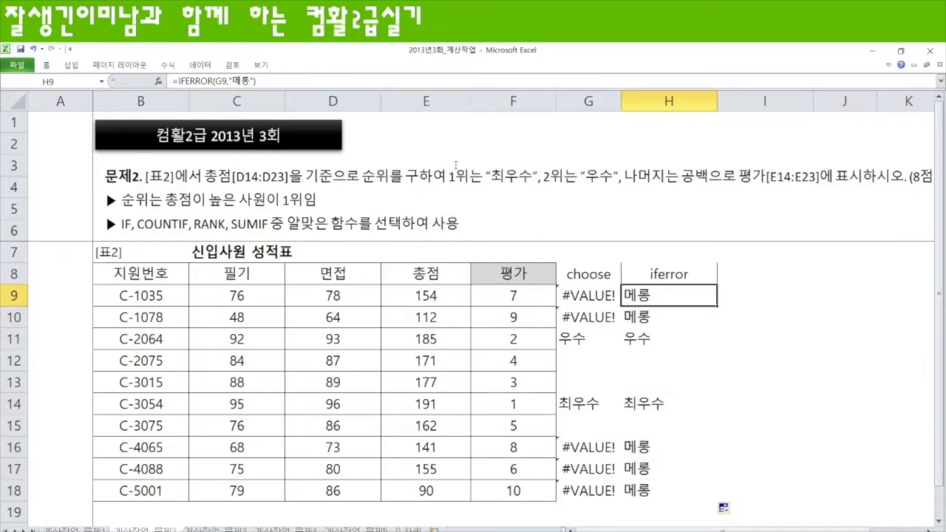
- Clear the CHOOSE and IFERROR demonstration cells in G8:H18
{"action": "left_click", "coordinate": [518, 293]}
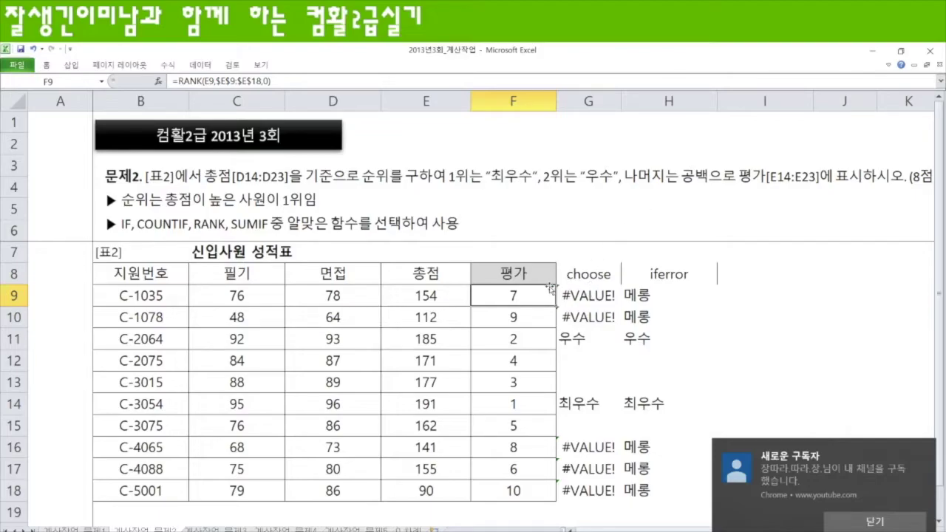
{"action": "left_click_drag", "start_coordinate": [583, 274], "coordinate": [664, 491]}
{"action": "key", "text": "Delete"}
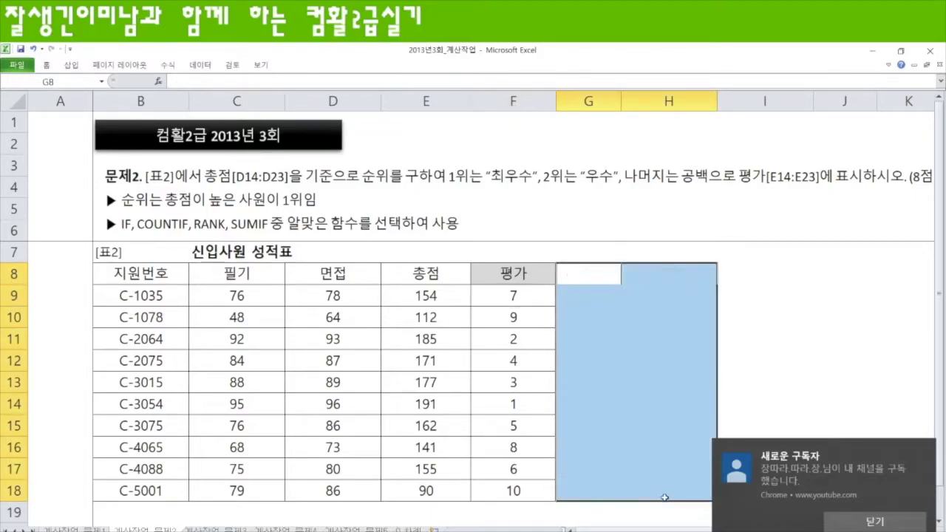
- Enter the logical test =F9=1 in G9 and fill it down to G18
{"action": "left_click", "coordinate": [568, 297]}
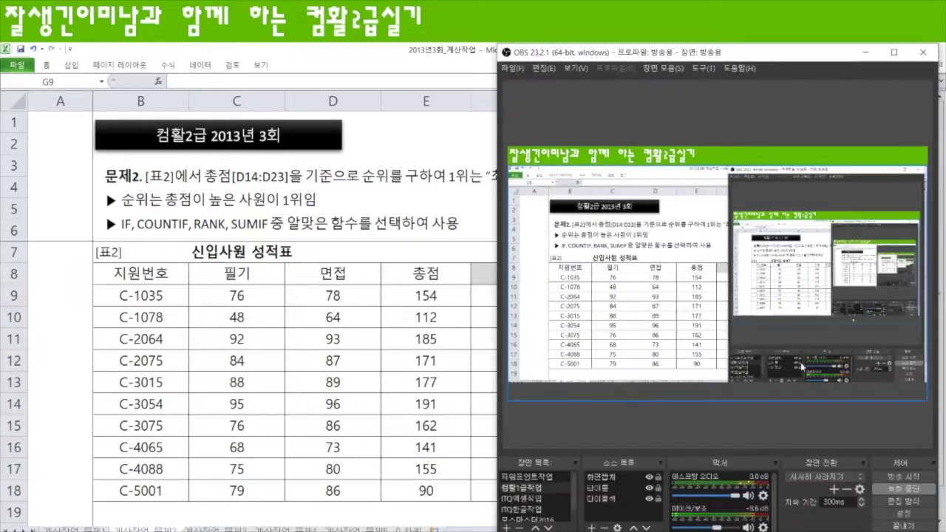
{"action": "left_click", "coordinate": [423, 65]}
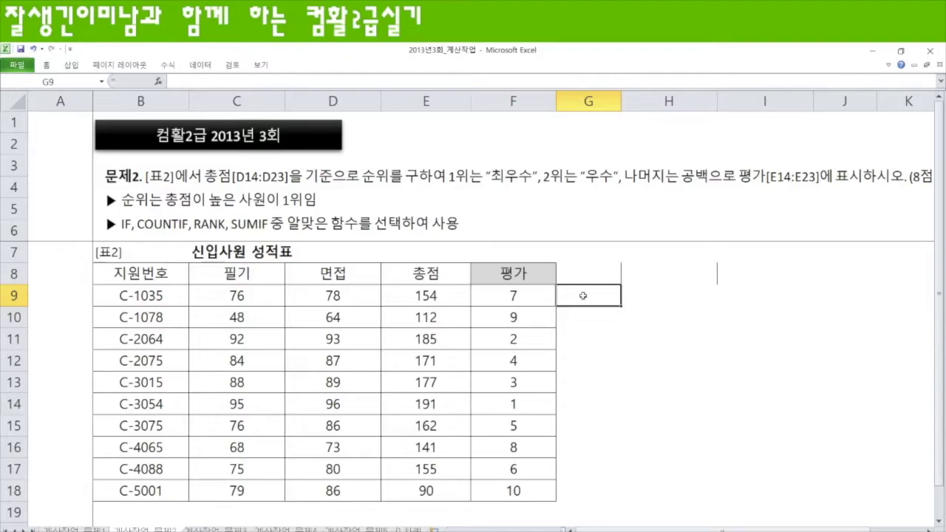
{"action": "type", "text": "="}
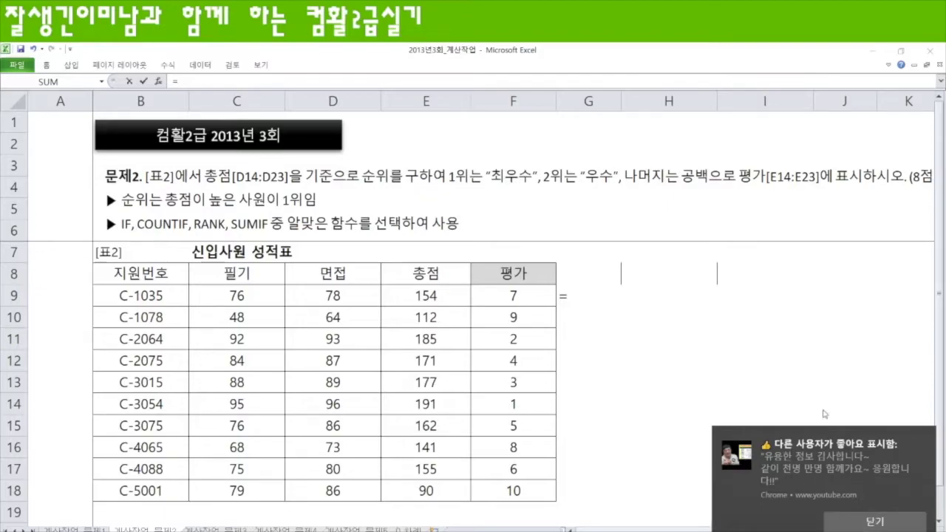
{"action": "left_click", "coordinate": [879, 520]}
{"action": "key", "text": "alt+Tab"}
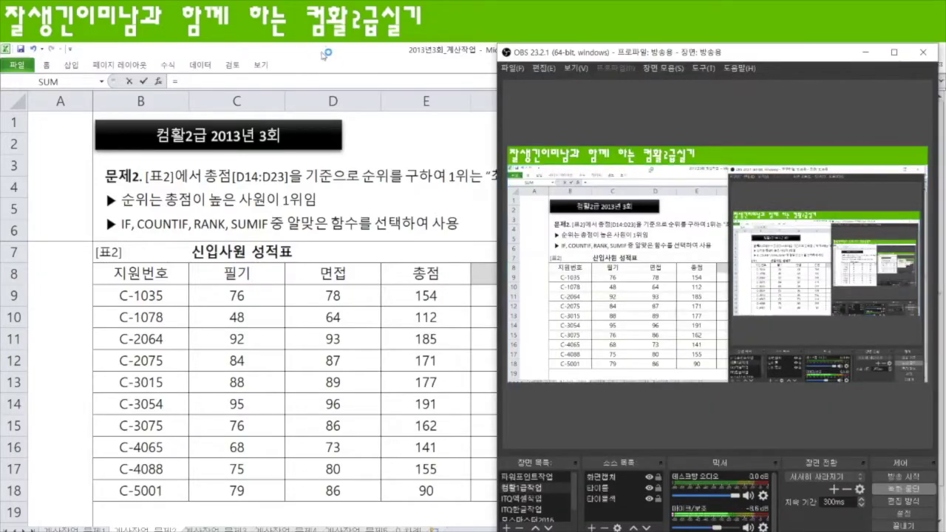
{"action": "key", "text": "alt+Tab"}
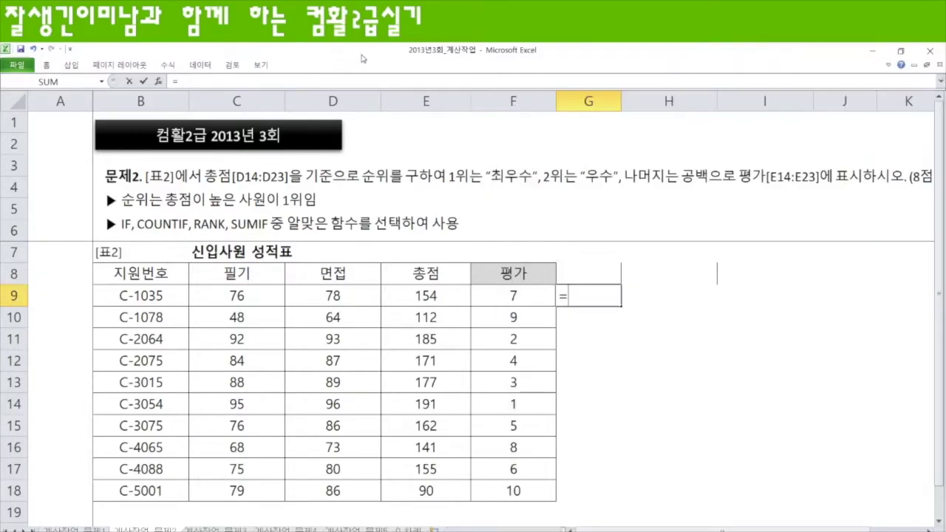
{"action": "left_click", "coordinate": [528, 296]}
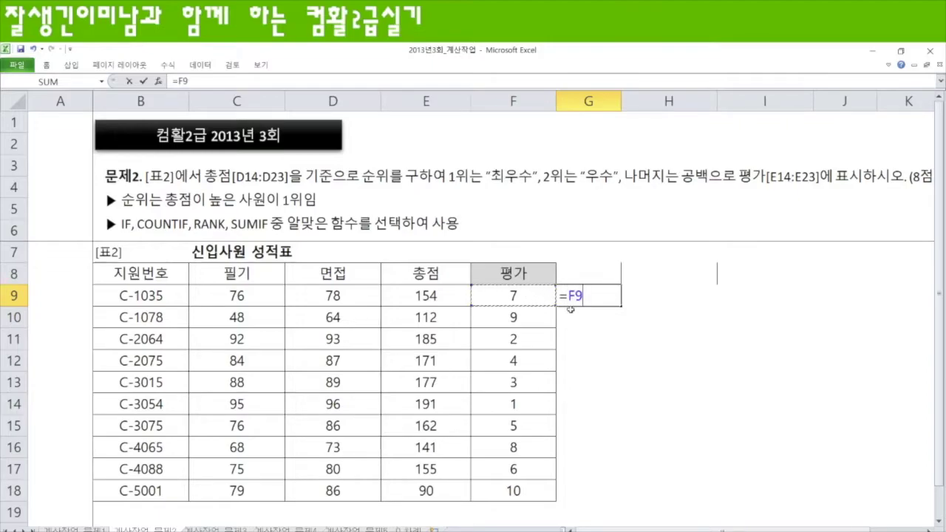
{"action": "type", "text": "=1"}
{"action": "key", "text": "Return"}
{"action": "left_click", "coordinate": [588, 297]}
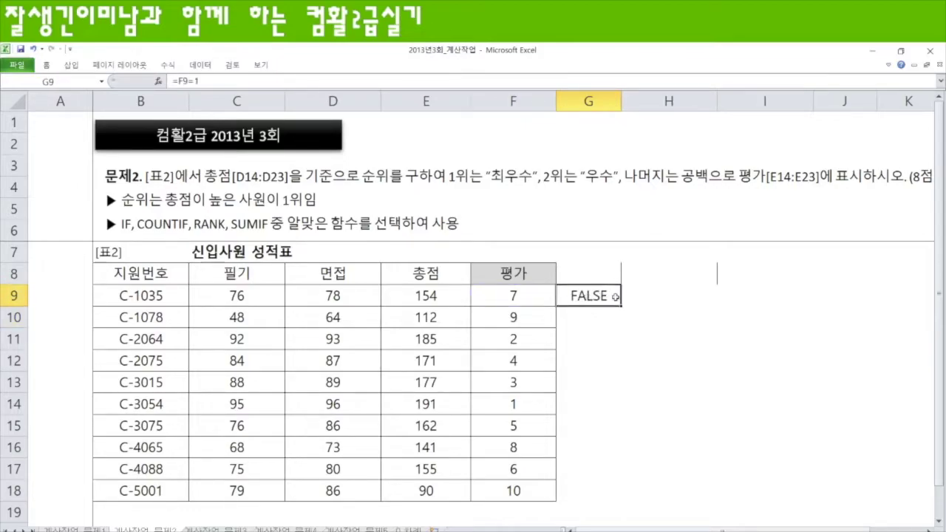
{"action": "left_click_drag", "start_coordinate": [621, 307], "coordinate": [599, 493]}
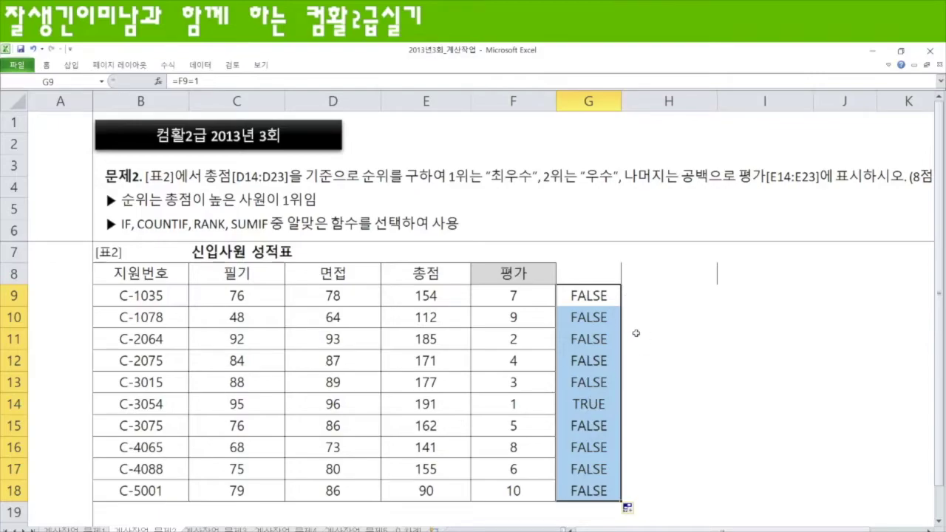
- Enter the logical test =F9=2 in H9 and fill it down to H18
{"action": "left_click", "coordinate": [644, 294]}
{"action": "type", "text": "="}
{"action": "left_click", "coordinate": [524, 293]}
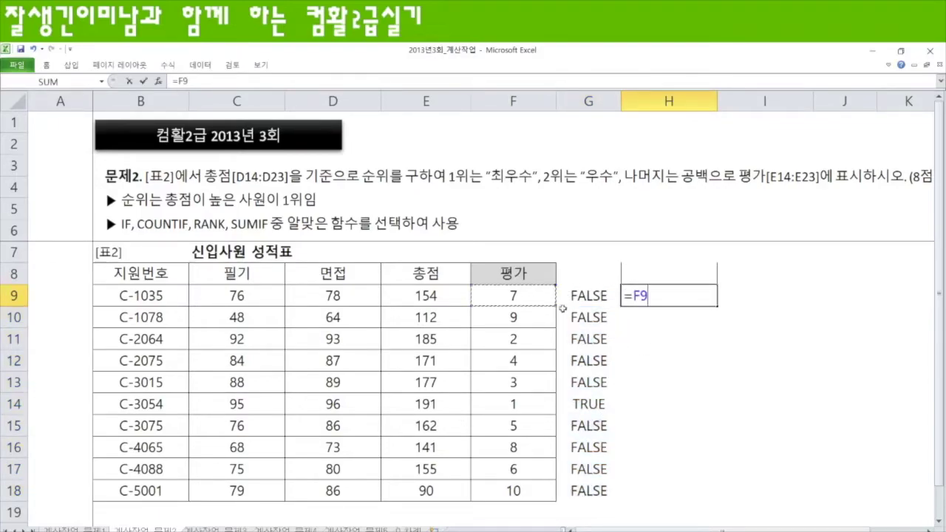
{"action": "type", "text": "=2"}
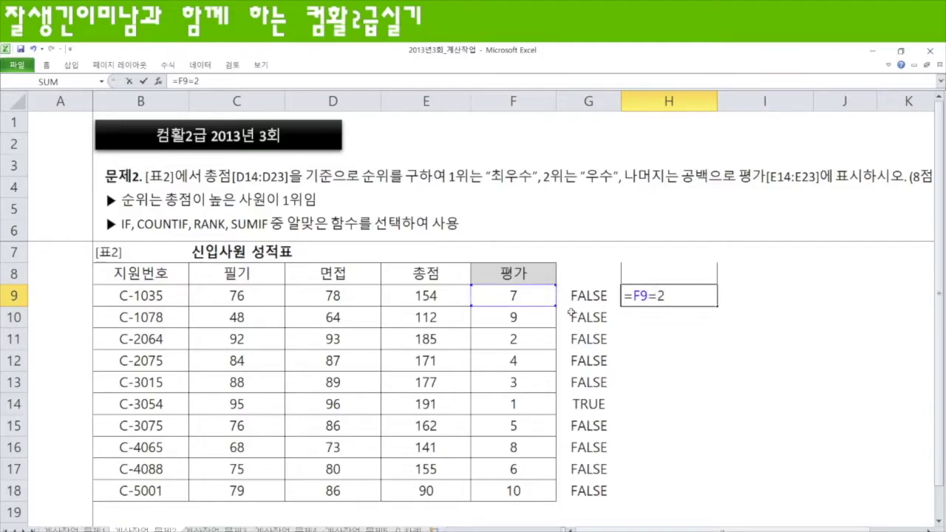
{"action": "key", "text": "Return"}
{"action": "left_click", "coordinate": [649, 295]}
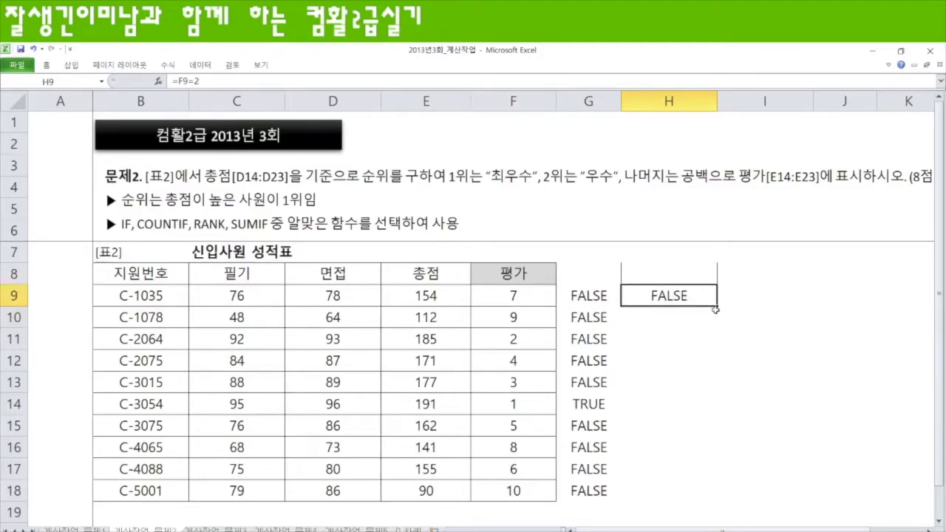
{"action": "left_click_drag", "start_coordinate": [716, 306], "coordinate": [706, 501]}
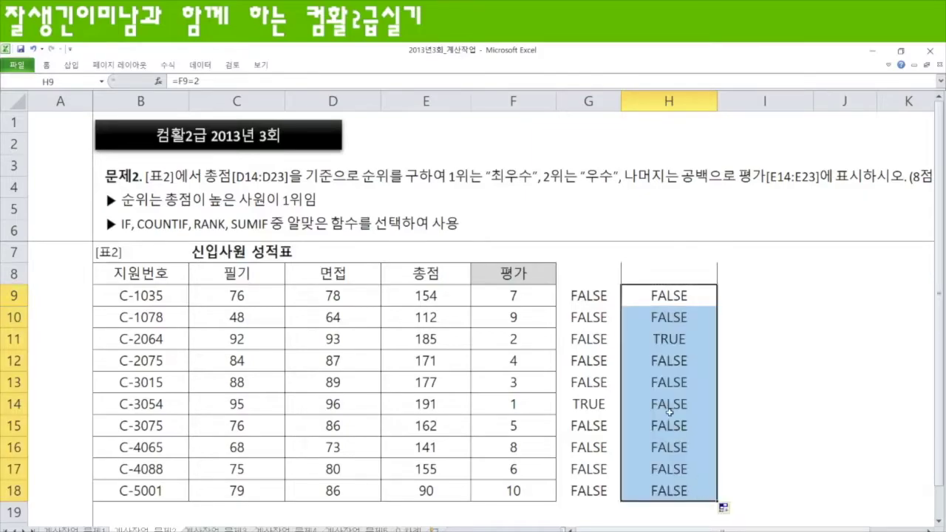
- Add the headings 최우수-우공 in G8 and 우수-공백 in H8, widening column G to fit its heading
{"action": "left_click", "coordinate": [589, 295]}
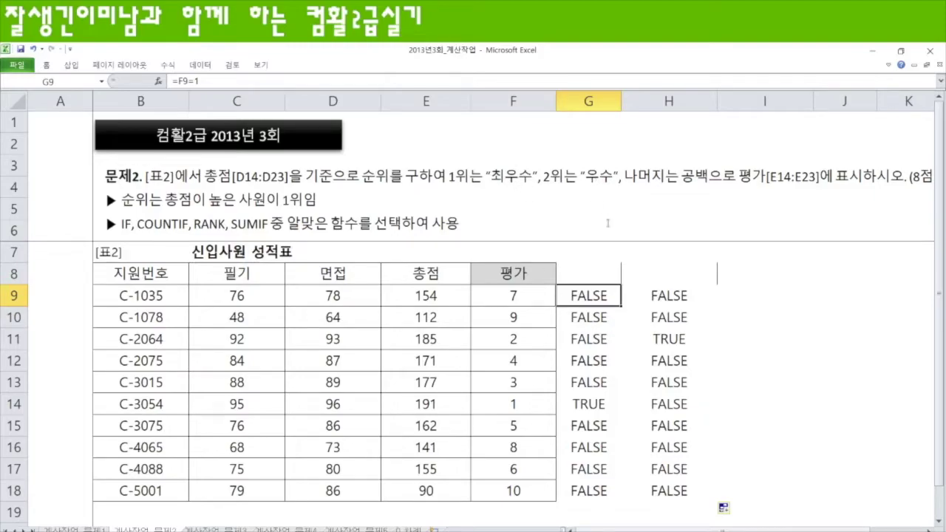
{"action": "left_click", "coordinate": [593, 266]}
{"action": "type", "text": "칭"}
{"action": "type", "text": "우수-ㅇ"}
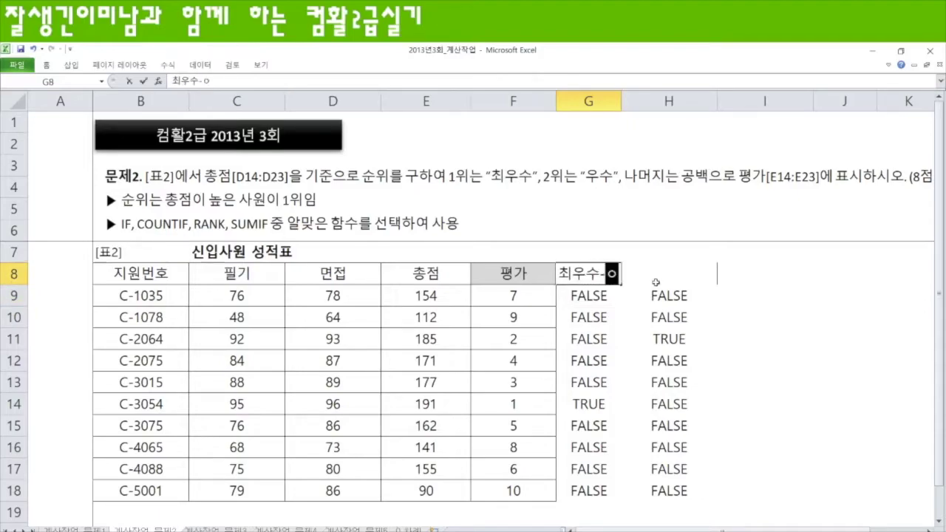
{"action": "type", "text": "우고ㅇ"}
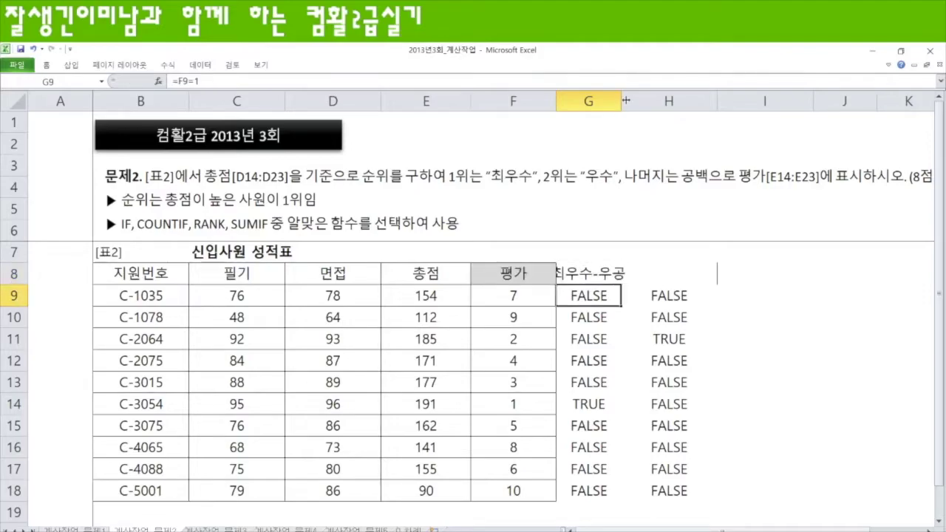
{"action": "left_click_drag", "start_coordinate": [622, 102], "coordinate": [652, 103]}
{"action": "left_click", "coordinate": [706, 281]}
{"action": "type", "text": "우수"}
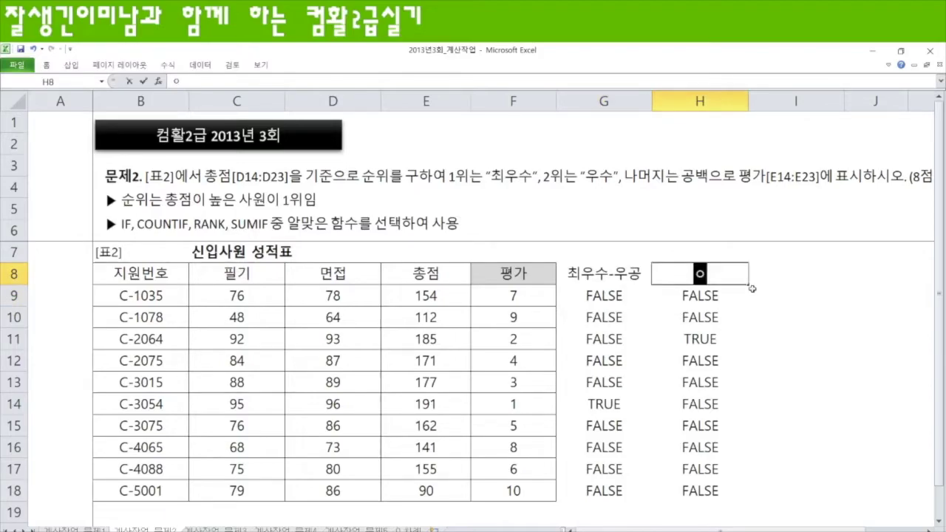
{"action": "type", "text": "-공백"}
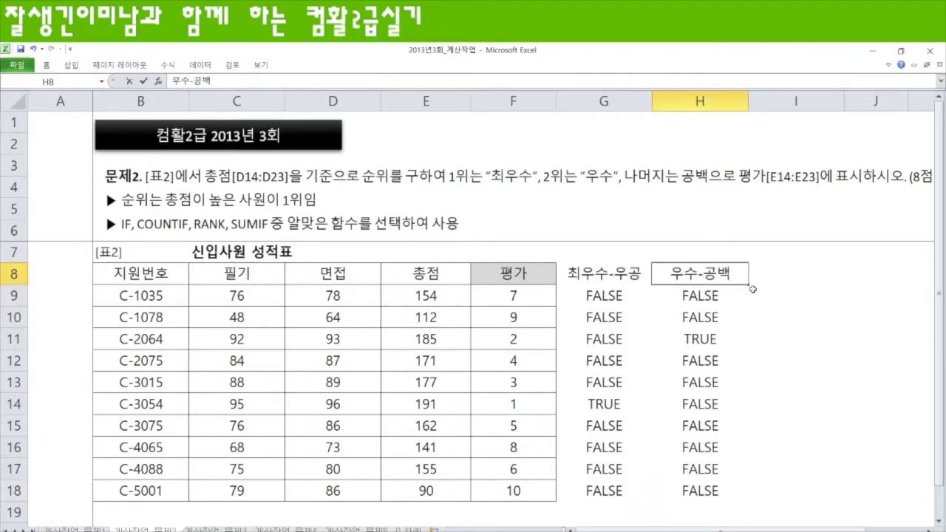
{"action": "key", "text": "Return"}
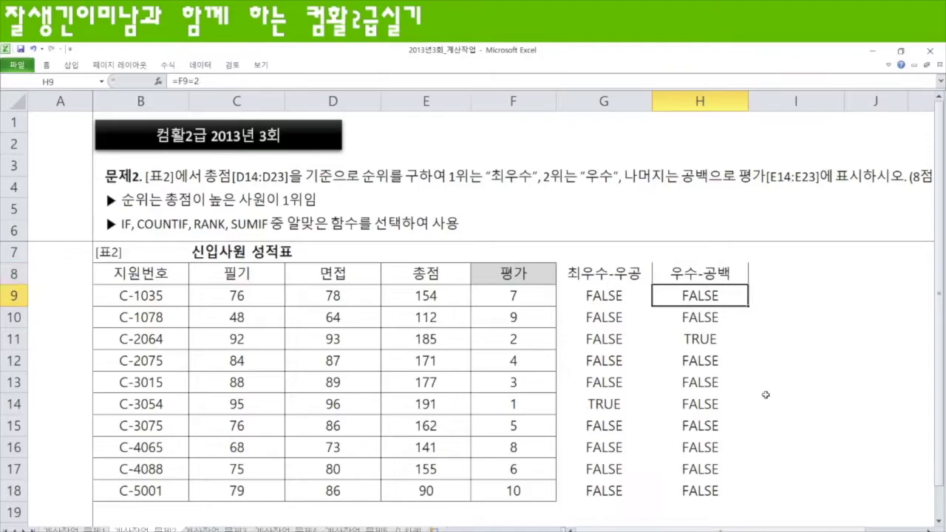
- Extend the G9 test to =IF(F9=1,"최우수","우수-공백") and fill it down to G18
{"action": "left_click", "coordinate": [607, 297]}
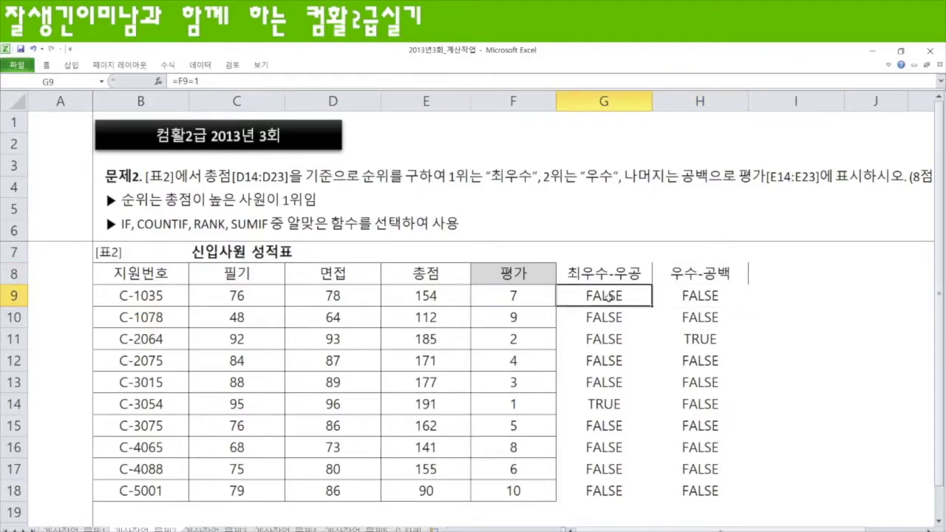
{"action": "double_click", "coordinate": [607, 296]}
{"action": "key", "text": "Home"}
{"action": "key", "text": "Right"}
{"action": "type", "text": "IF("}
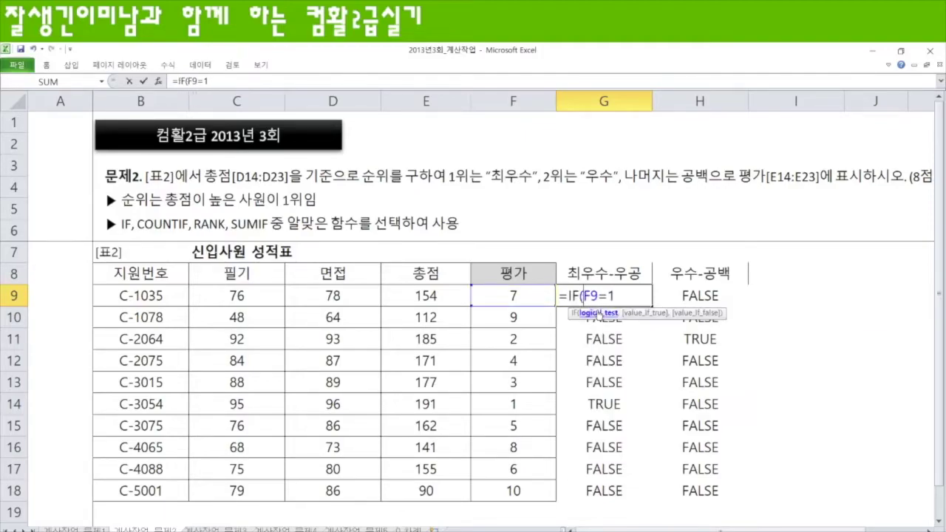
{"action": "key", "text": "End"}
{"action": "type", "text": ","}
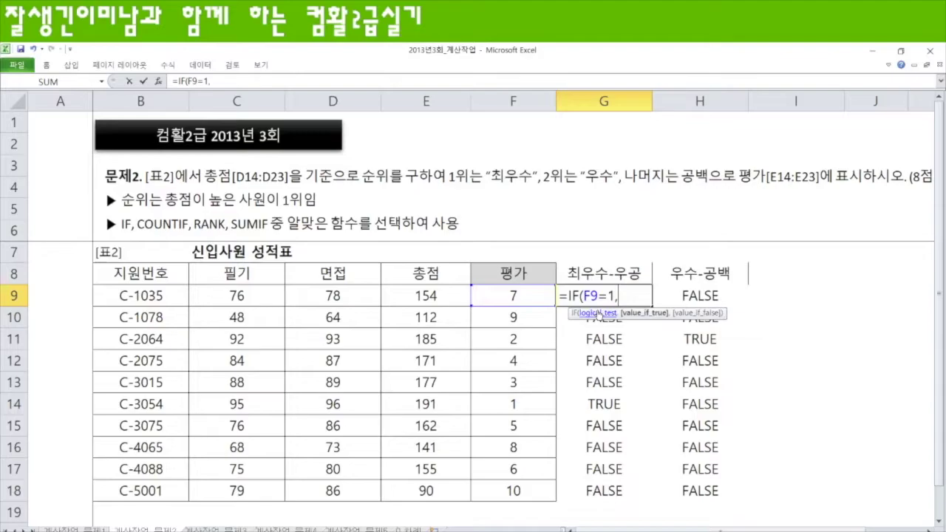
{"action": "type", "text": "\"최우수\""}
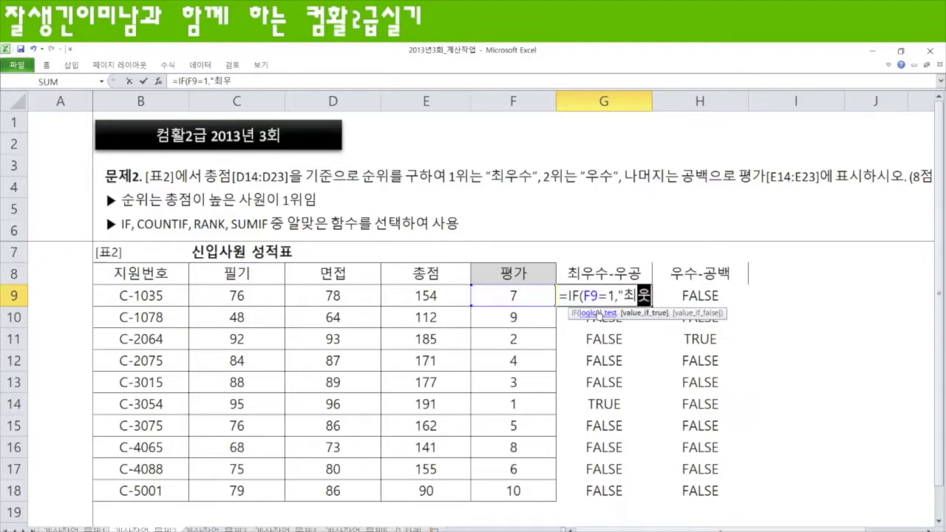
{"action": "type", "text": ",\"우수-공백\""}
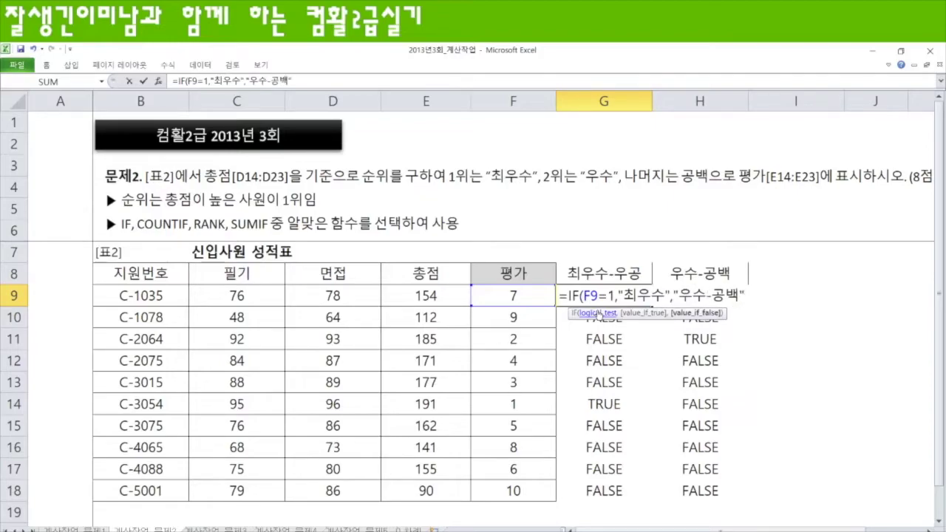
{"action": "key", "text": "Return"}
{"action": "left_click", "coordinate": [631, 290]}
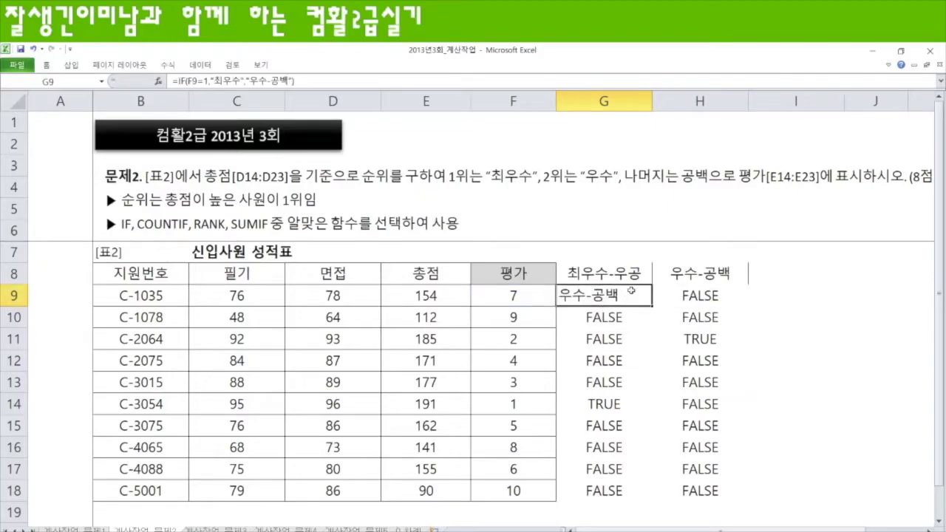
{"action": "left_click_drag", "start_coordinate": [653, 319], "coordinate": [643, 495]}
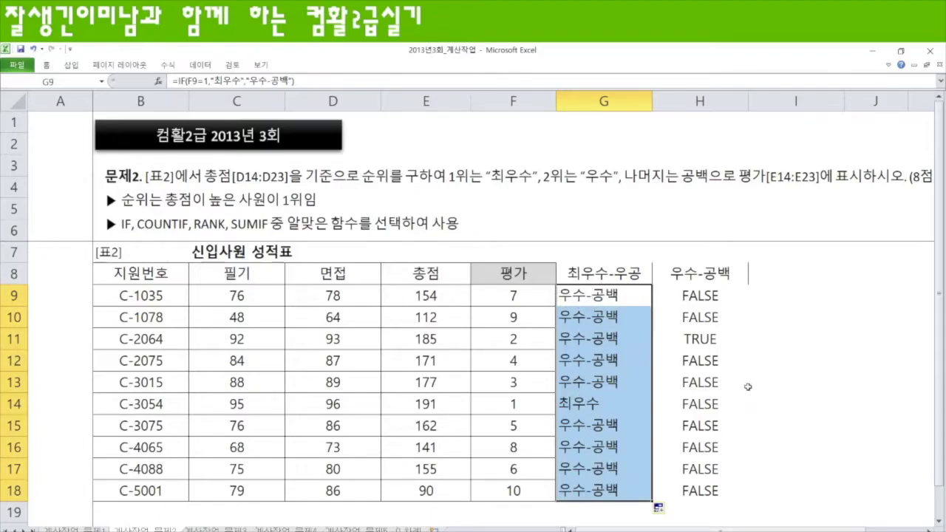
- Extend the H9 test to =IF(F9=2,"우수","") and fill it down to H18
{"action": "left_click", "coordinate": [695, 296]}
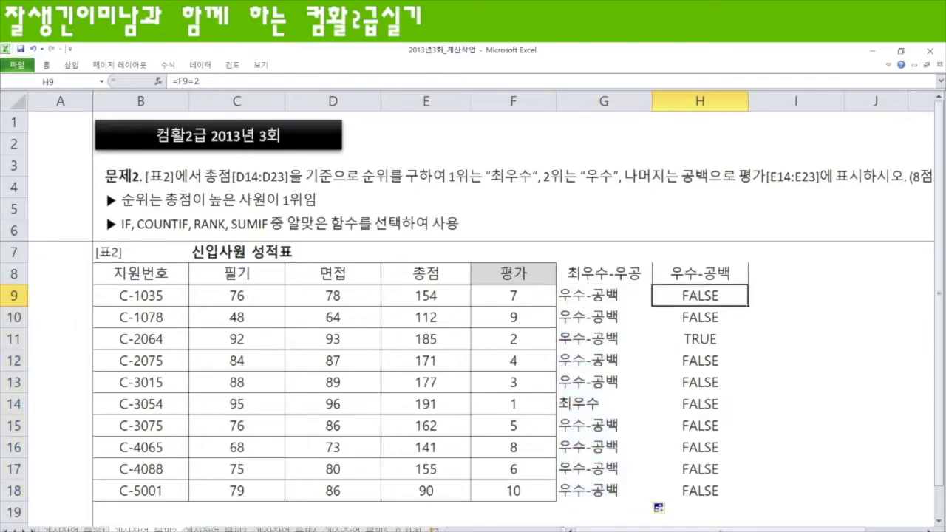
{"action": "double_click", "coordinate": [711, 295]}
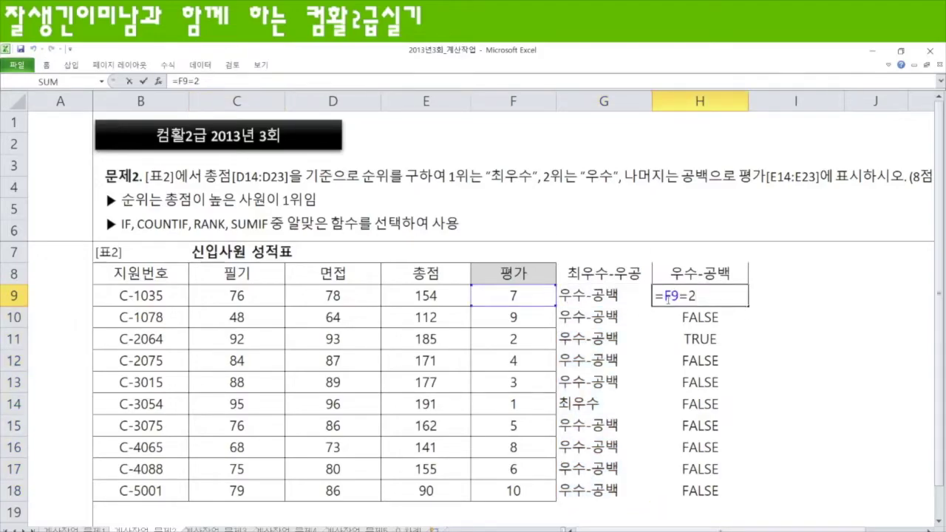
{"action": "type", "text": "IF(F9=2"}
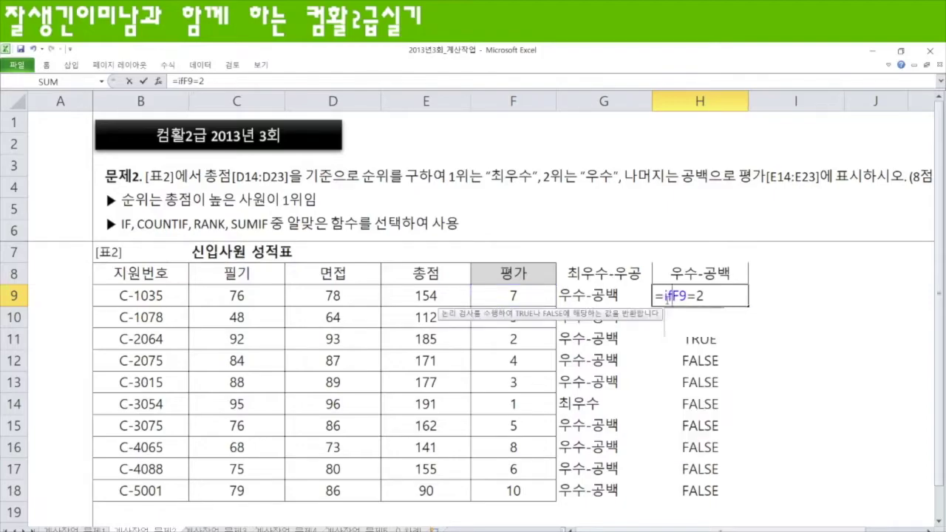
{"action": "type", "text": ","}
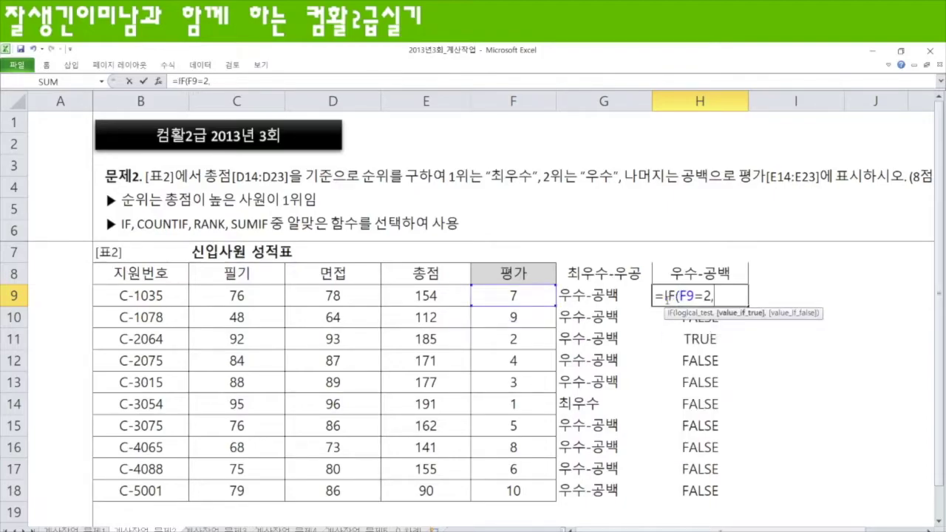
{"action": "type", "text": "\"우수\","}
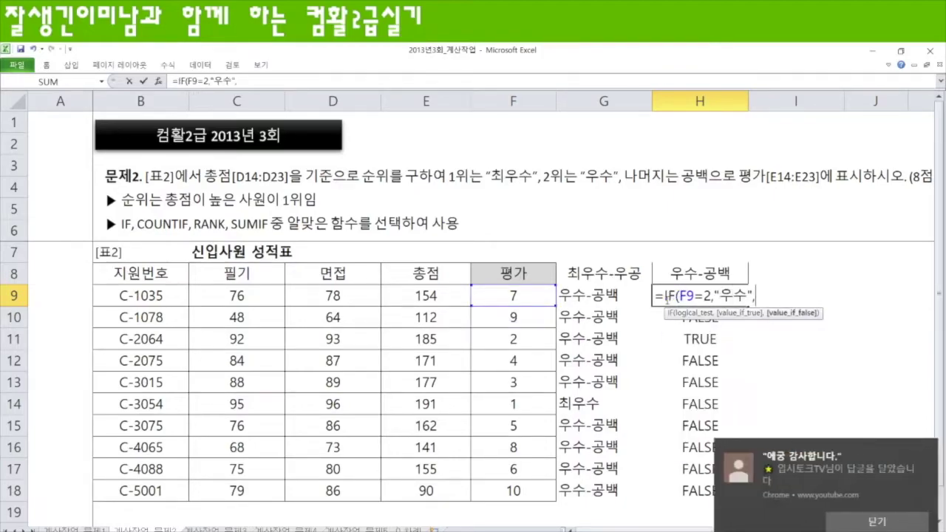
{"action": "type", "text": "\"\""}
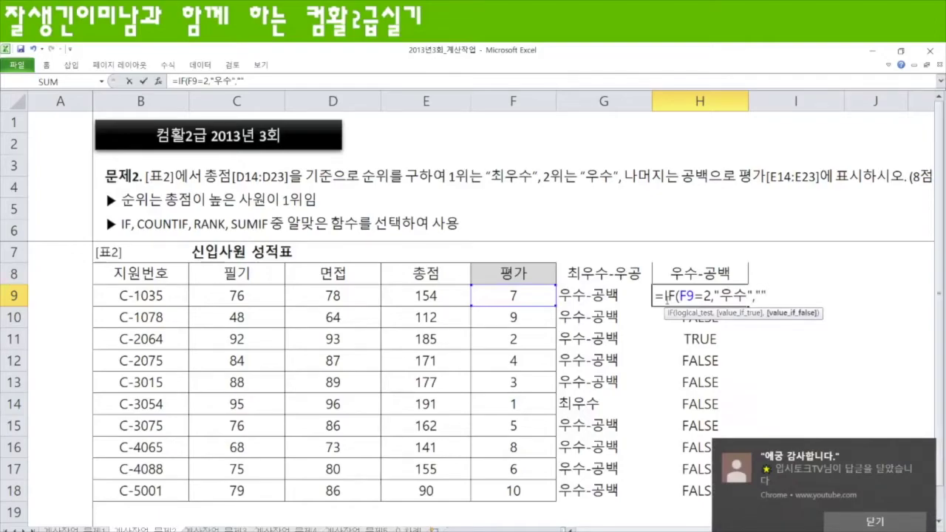
{"action": "type", "text": ")"}
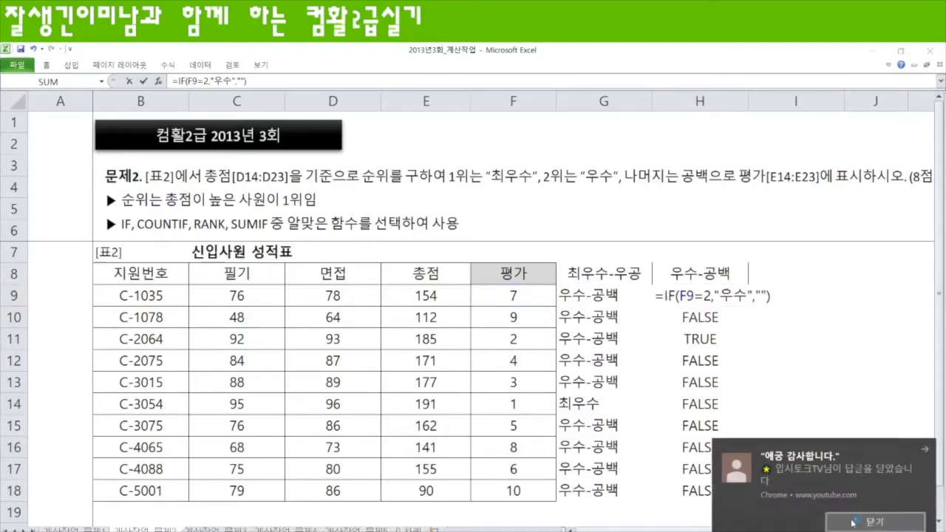
{"action": "key", "text": "alt+Tab"}
{"action": "key", "text": "alt+Tab"}
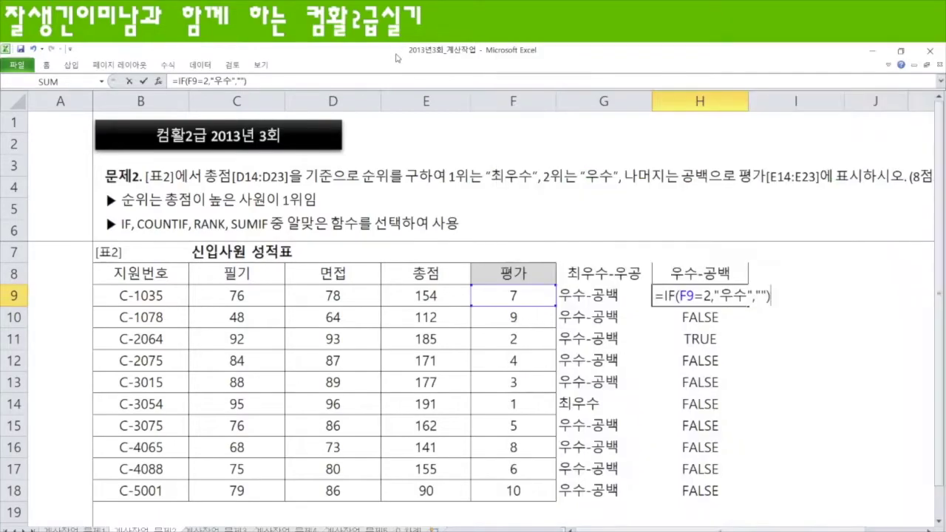
{"action": "key", "text": "Return"}
{"action": "left_click", "coordinate": [711, 289]}
{"action": "left_click_drag", "start_coordinate": [747, 305], "coordinate": [747, 494]}
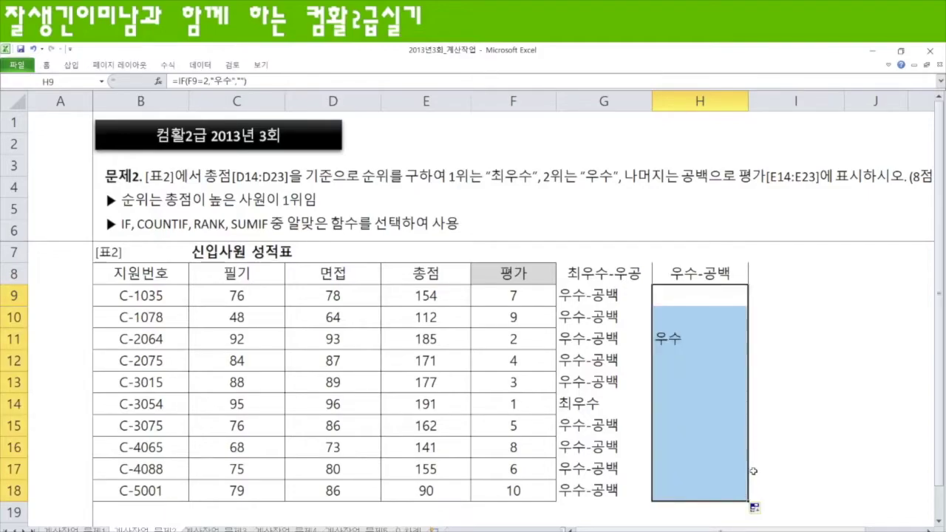
{"action": "left_click_drag", "start_coordinate": [613, 399], "coordinate": [687, 403]}
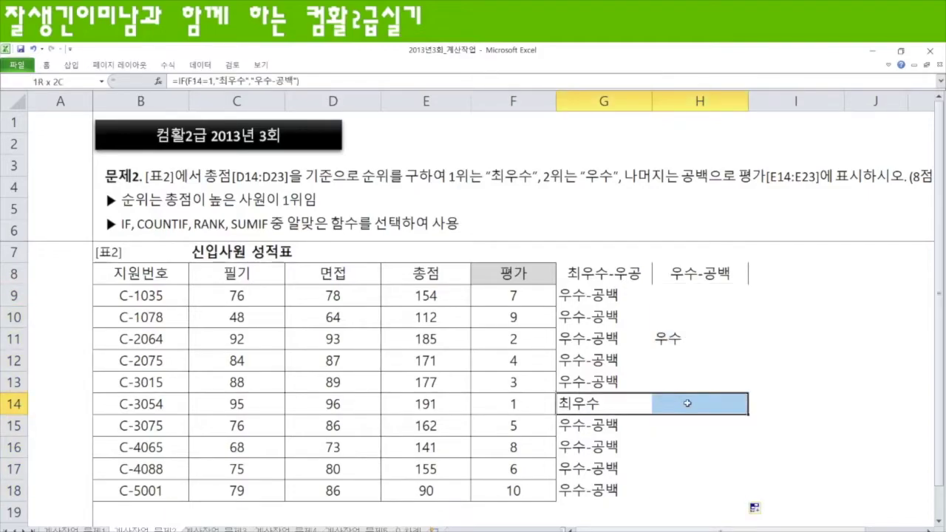
{"action": "left_click", "coordinate": [626, 406]}
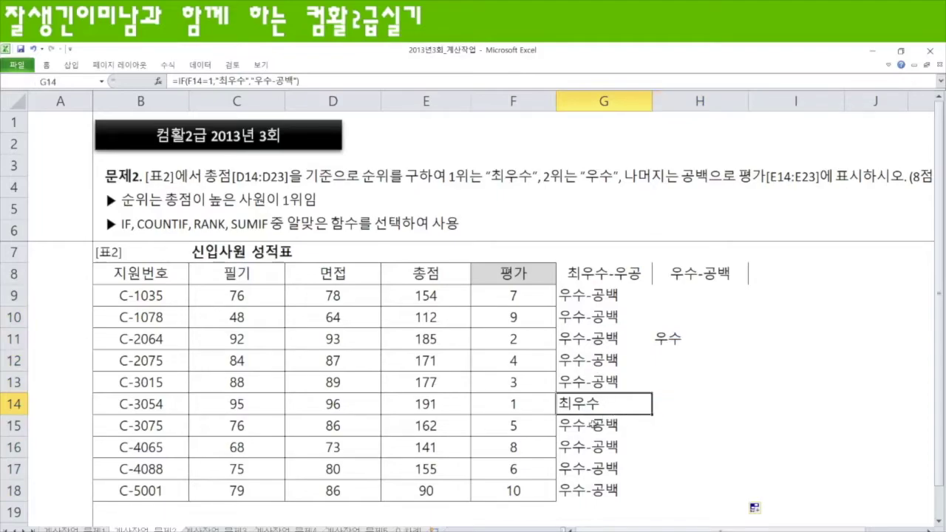
{"action": "left_click", "coordinate": [679, 341]}
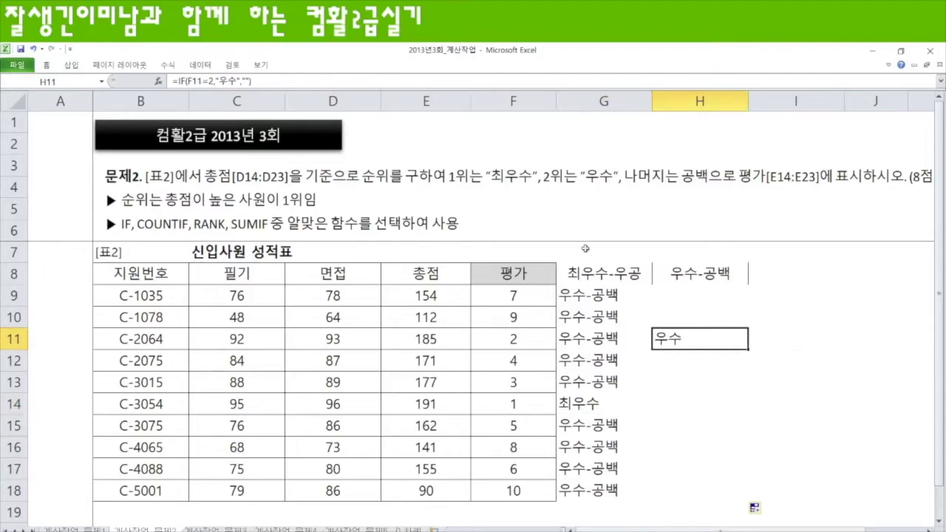
{"action": "left_click", "coordinate": [520, 299]}
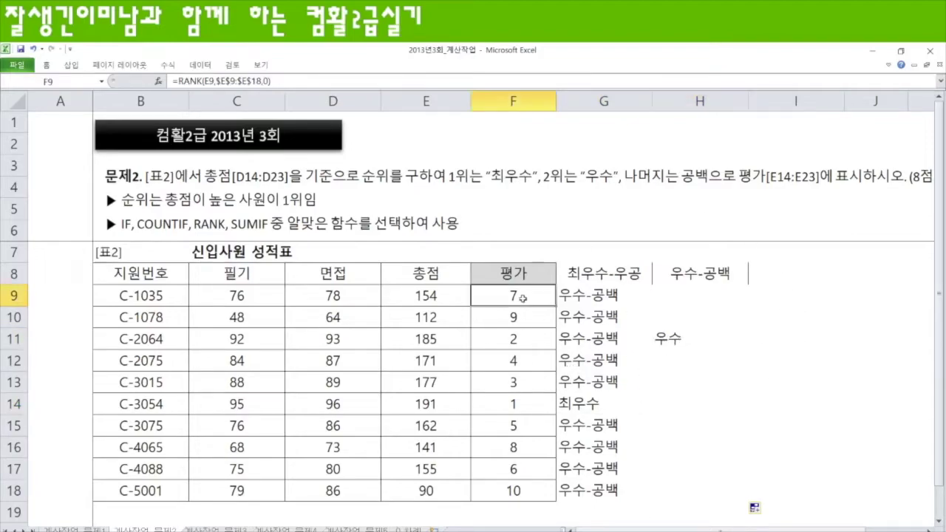
{"action": "left_click_drag", "start_coordinate": [608, 275], "coordinate": [709, 491]}
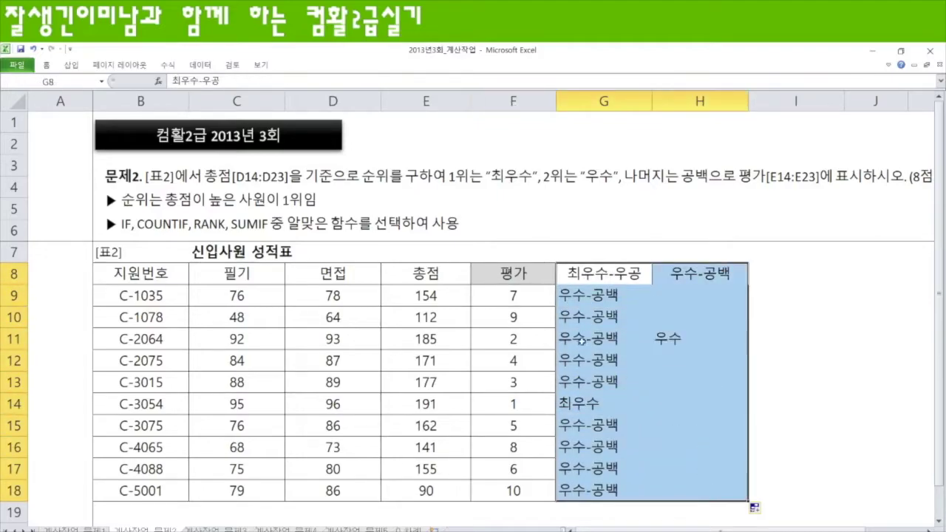
- Append the test =1 to the RANK formula in F9 and fill it down to F18
{"action": "left_click", "coordinate": [523, 299]}
{"action": "key", "text": "F2"}
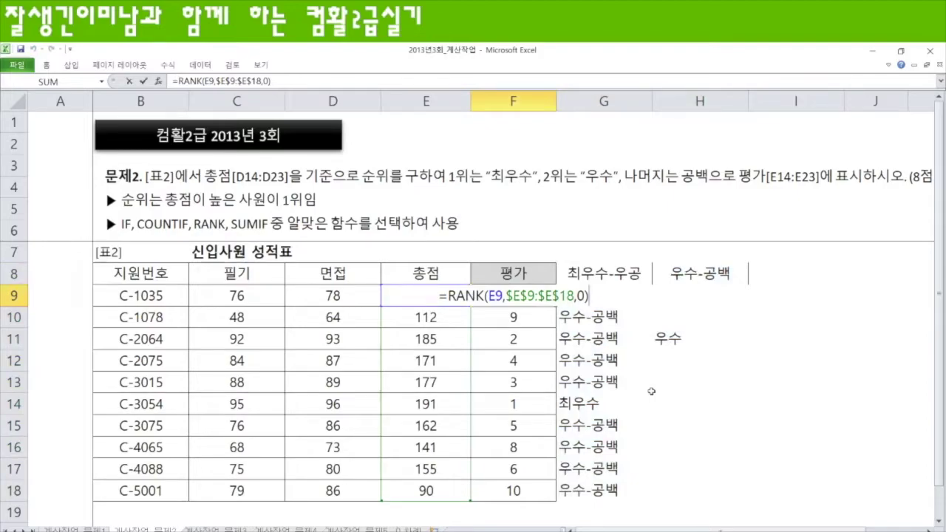
{"action": "type", "text": "=1"}
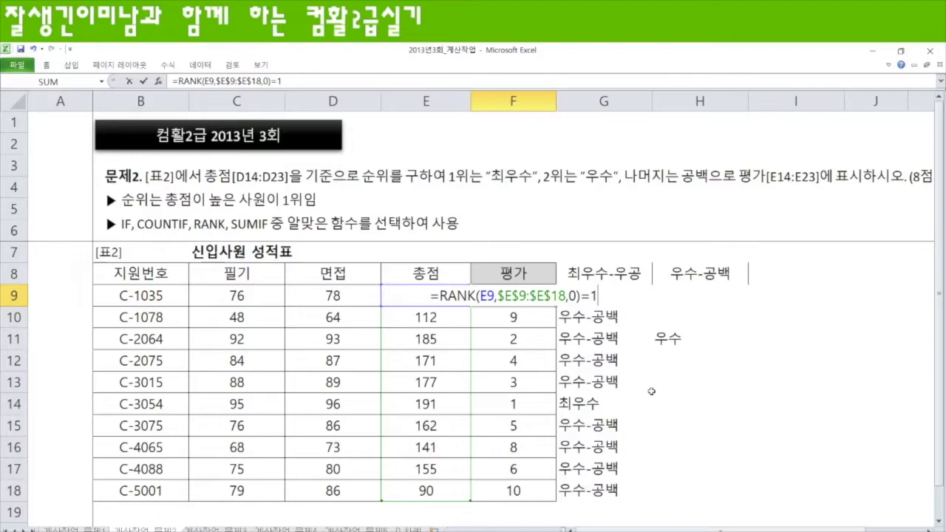
{"action": "key", "text": "ctrl+Return"}
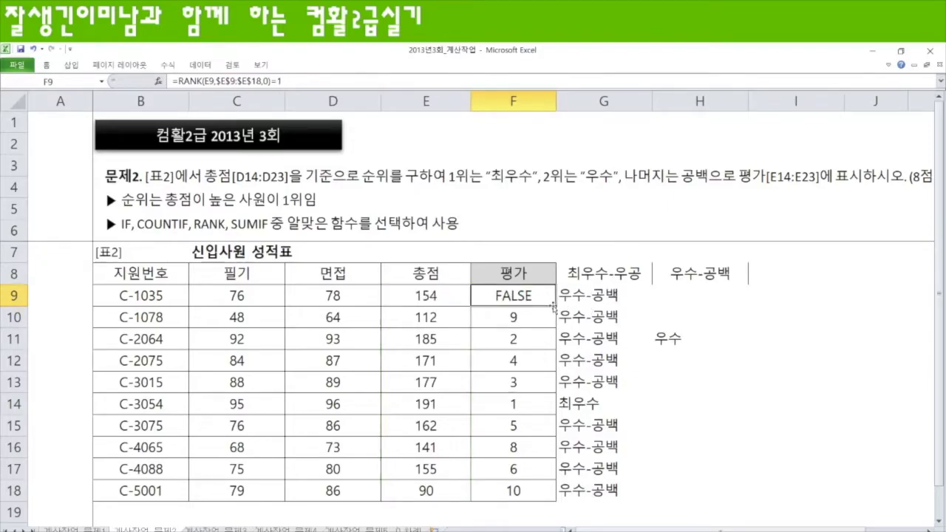
{"action": "left_click_drag", "start_coordinate": [555, 306], "coordinate": [555, 500]}
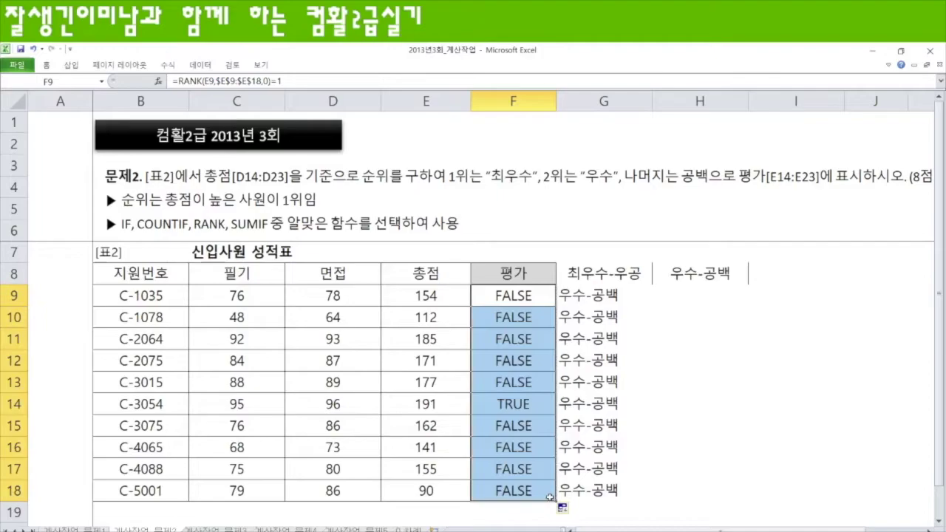
- Wrap the rank test in an IF returning "최우수" when true and "우수-공백" otherwise, and apply it to F9:F18
{"action": "key", "text": "F2"}
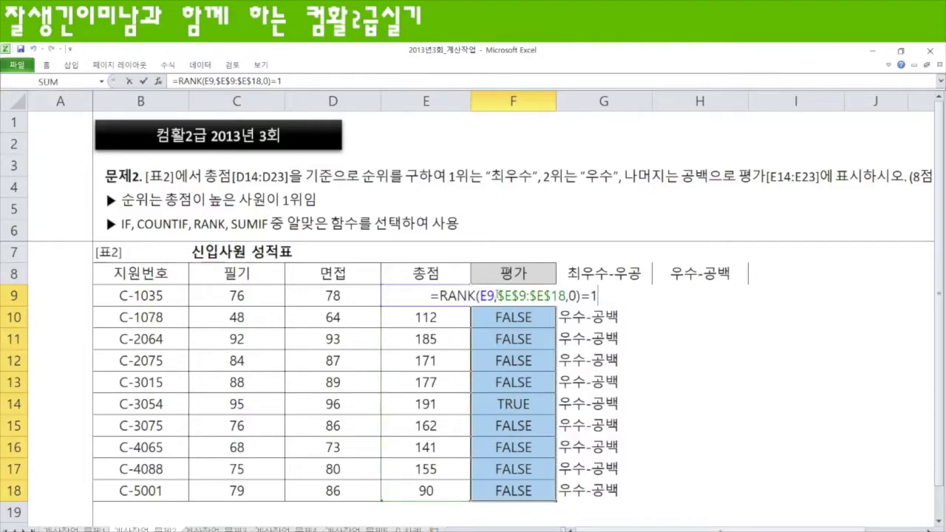
{"action": "left_click", "coordinate": [440, 296]}
{"action": "type", "text": "IF("}
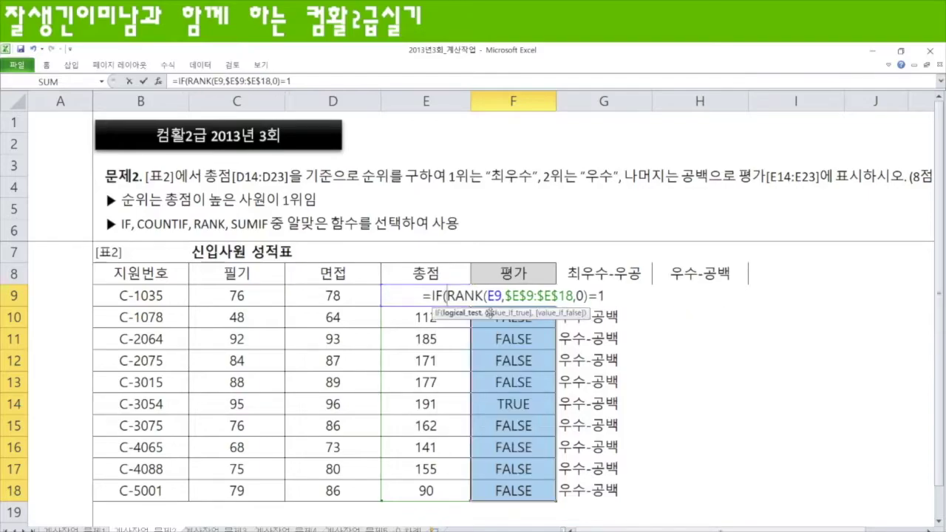
{"action": "type", "text": ",\"최우수"}
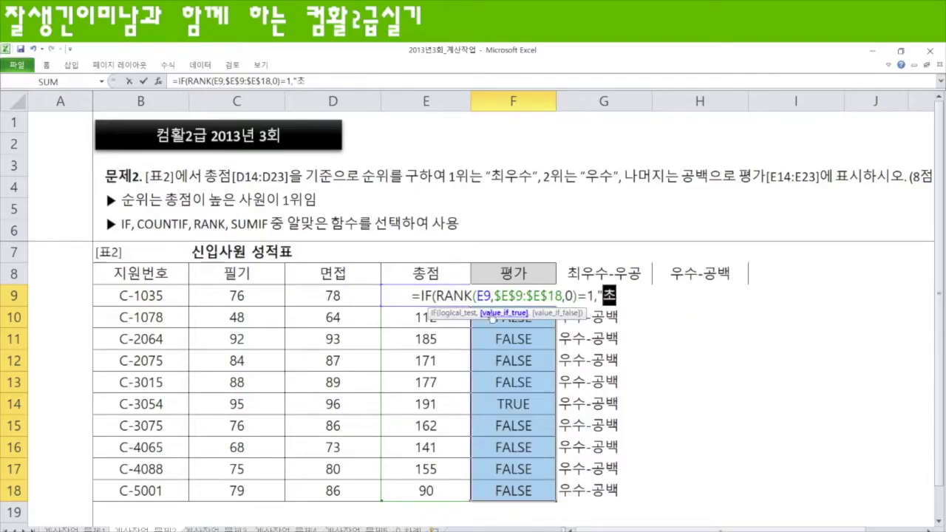
{"action": "type", "text": "\",\""}
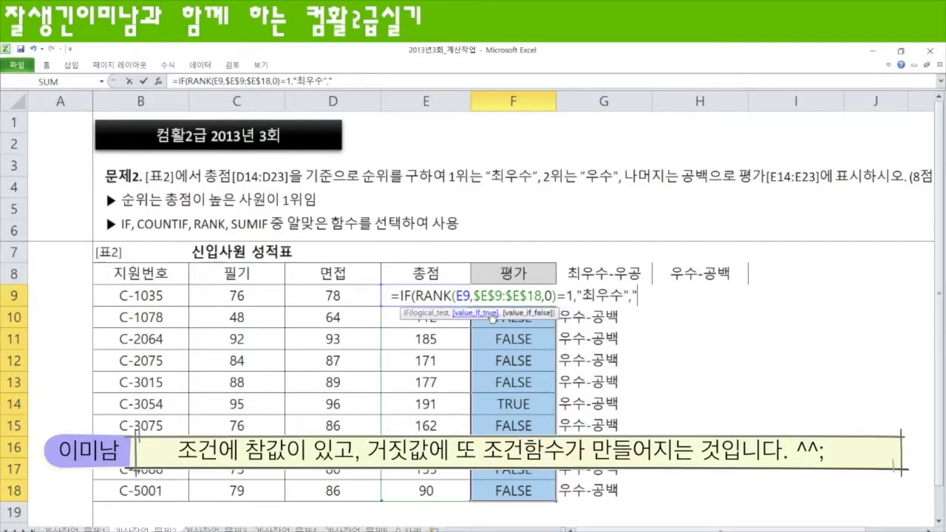
{"action": "type", "text": "우수"}
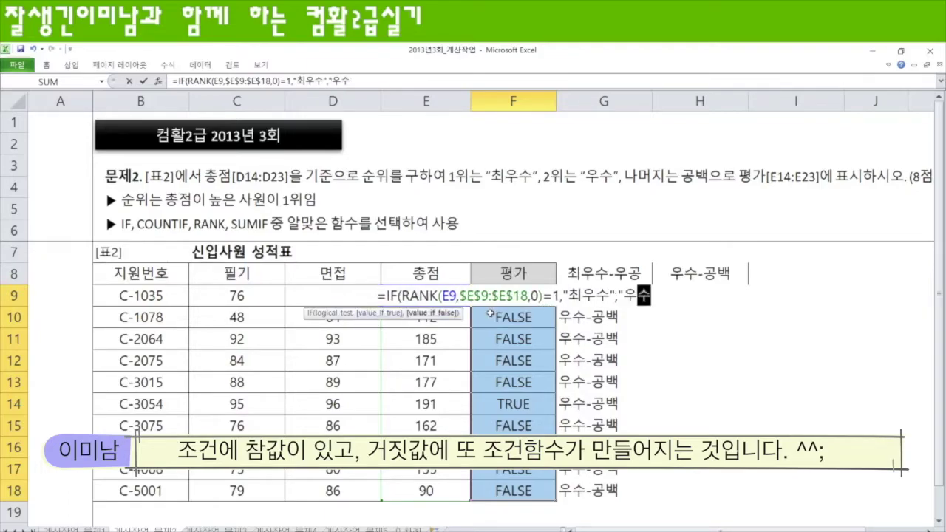
{"action": "type", "text": "-공백\")"}
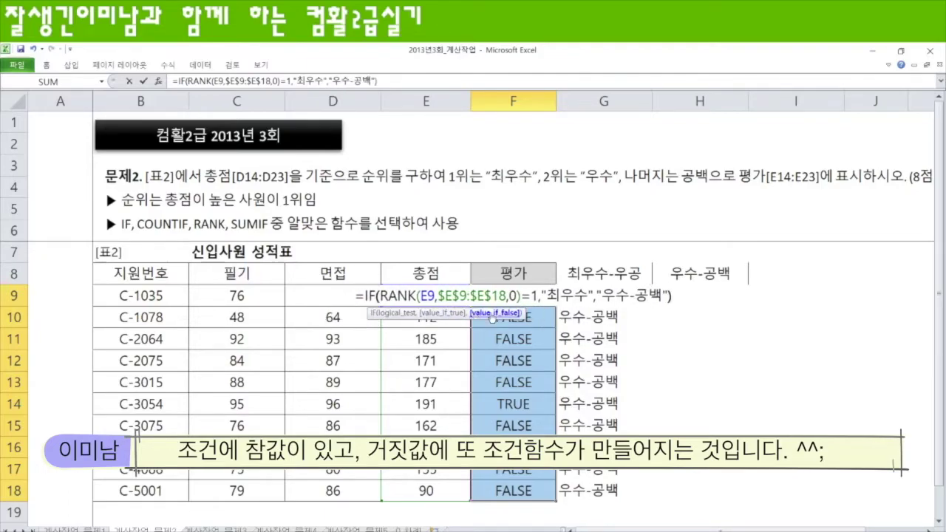
{"action": "key", "text": "ctrl+Return"}
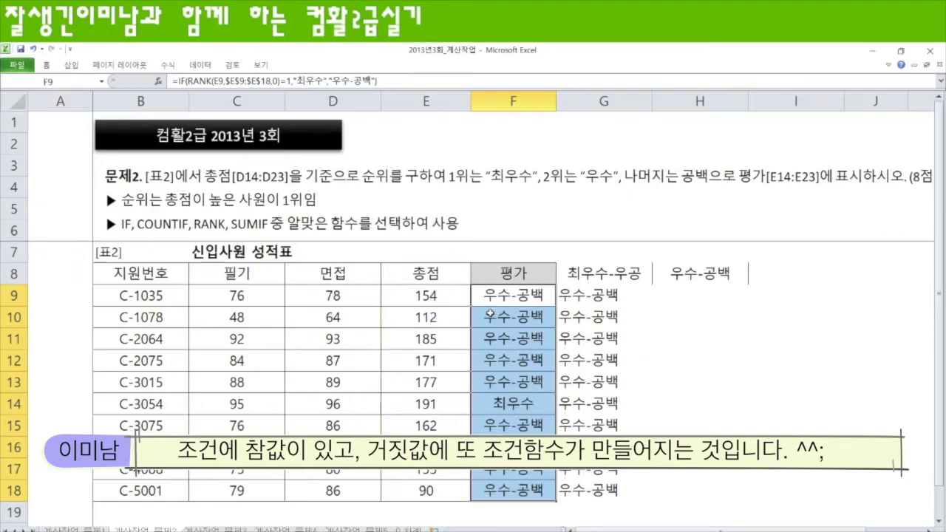
- Change the F9:F18 formula to =IF(RANK(E9,$E$9:$E$18,0)=1,"최우수",IF(RANK(E9,$E$9:$E$18,0)=2,"우수",""))
{"action": "key", "text": "F2"}
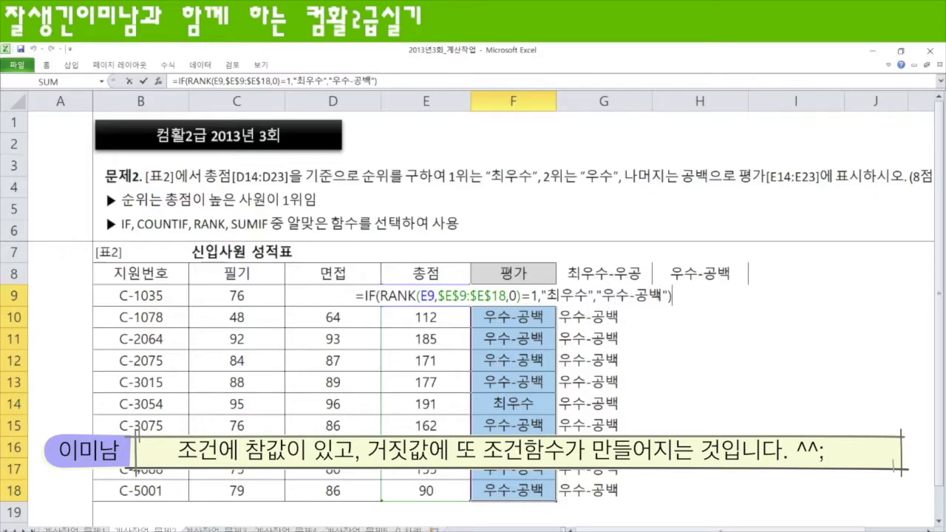
{"action": "double_click", "coordinate": [533, 295]}
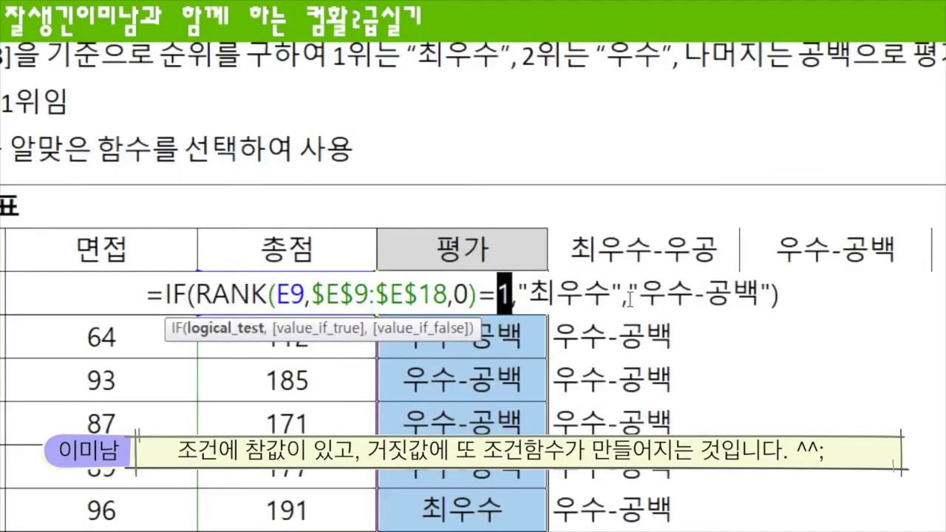
{"action": "type", "text": "2"}
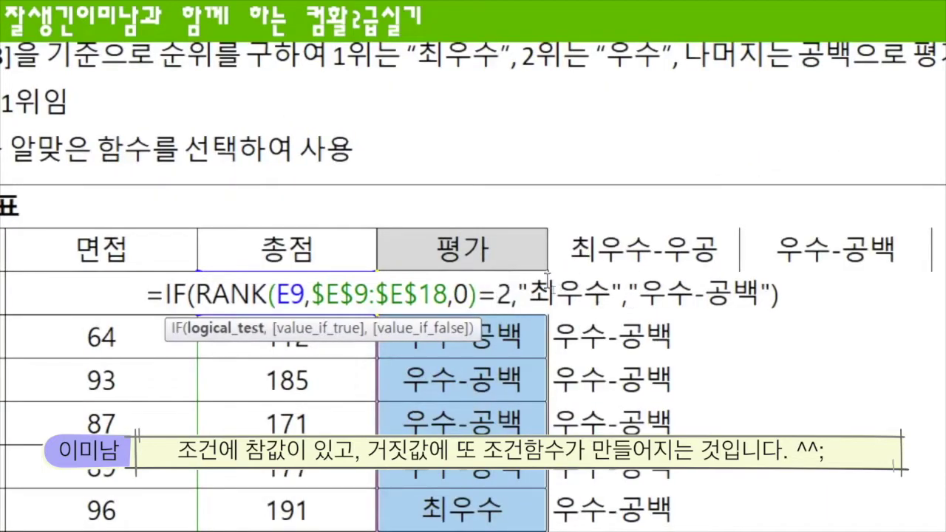
{"action": "left_click", "coordinate": [529, 295]}
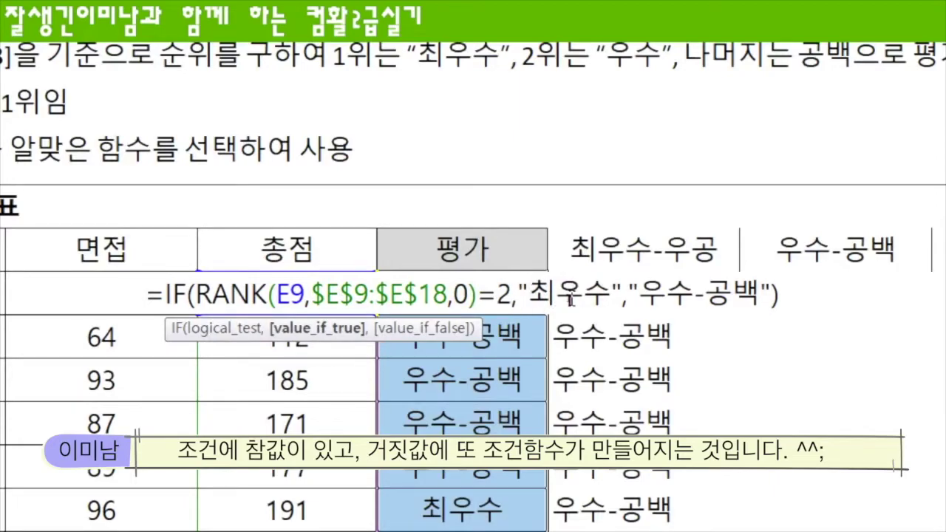
{"action": "key", "text": "Delete"}
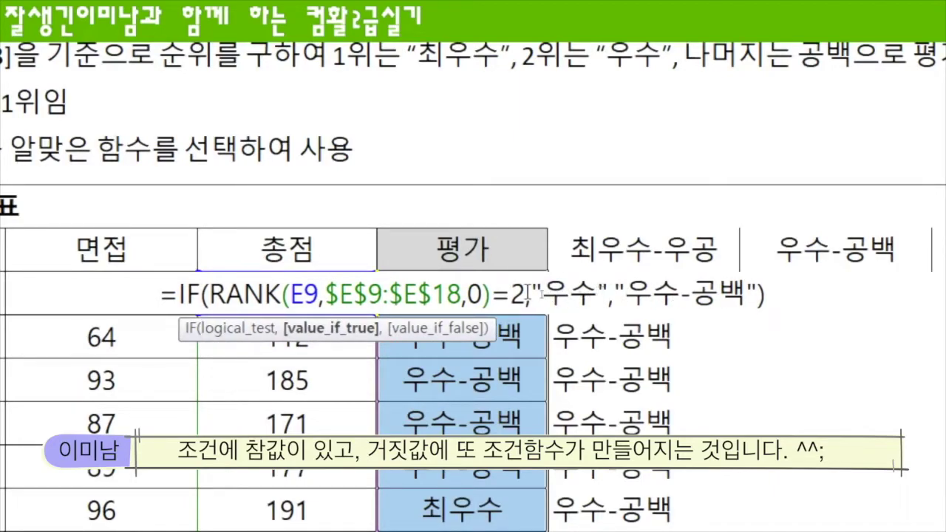
{"action": "left_click_drag", "start_coordinate": [627, 296], "coordinate": [740, 297]}
{"action": "key", "text": "Delete"}
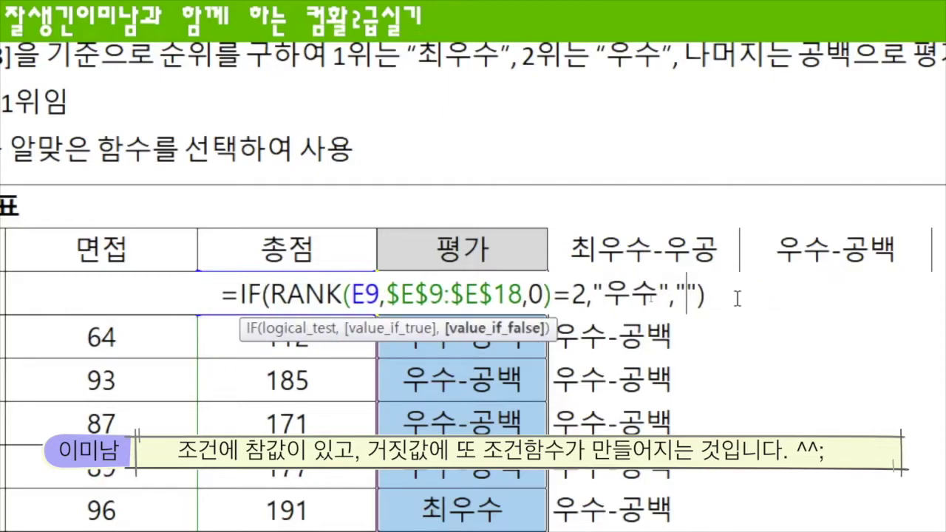
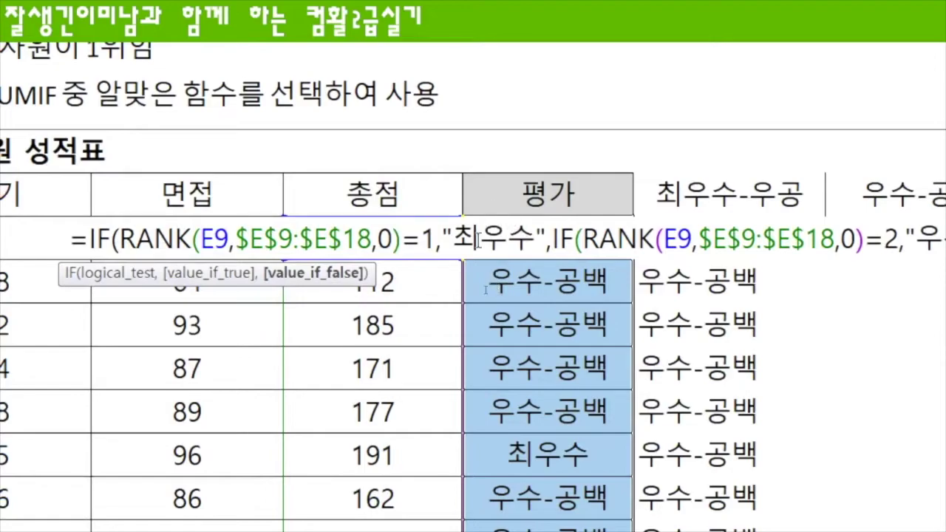
{"action": "left_click", "coordinate": [294, 249]}
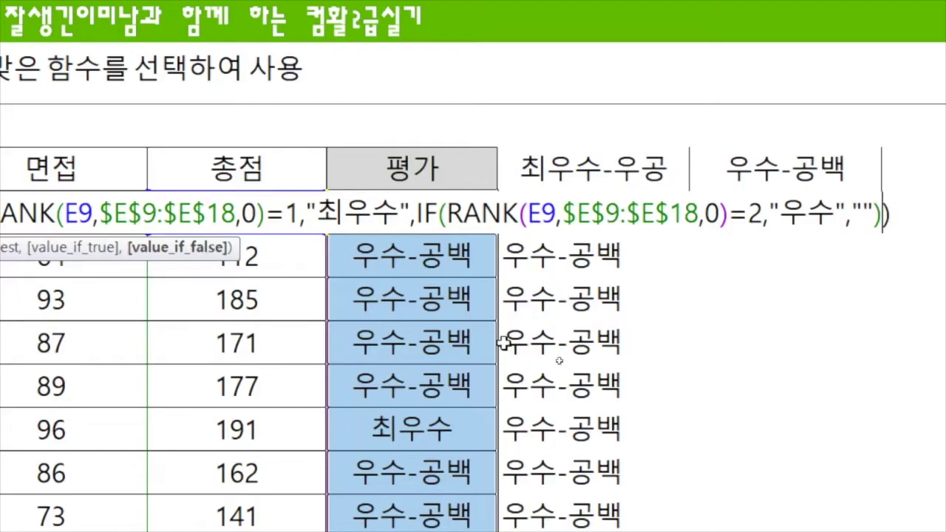
{"action": "key", "text": "ctrl+Return"}
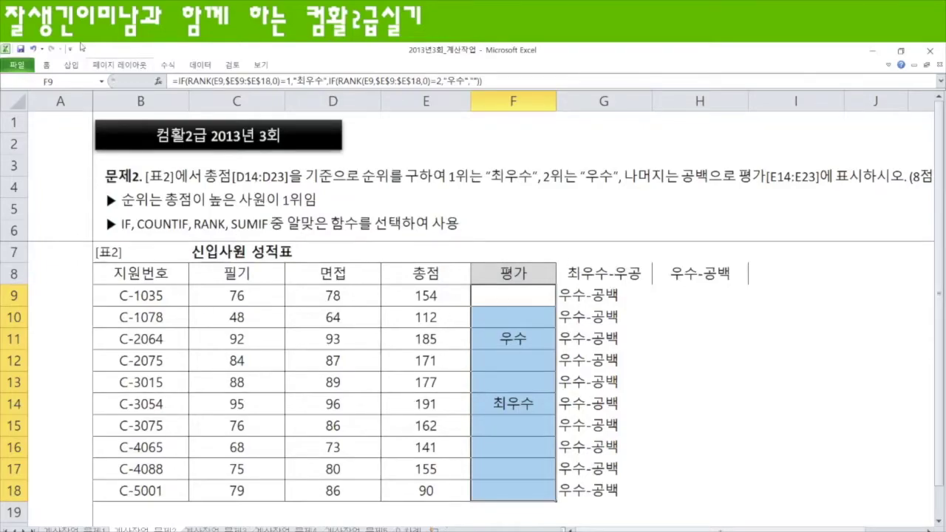
- Draw an isosceles triangle over the 문제2 label at the start of the question text
{"action": "left_click", "coordinate": [71, 65]}
{"action": "left_click", "coordinate": [122, 96]}
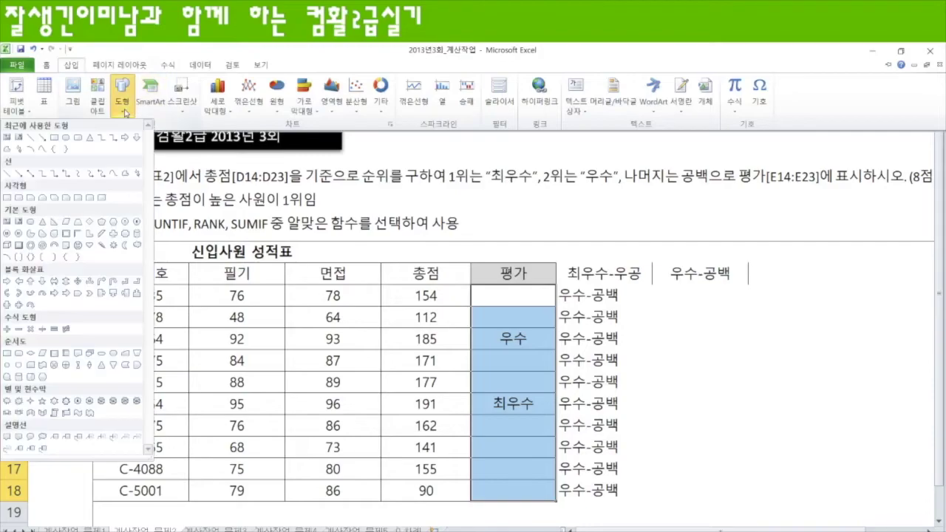
{"action": "left_click", "coordinate": [88, 139]}
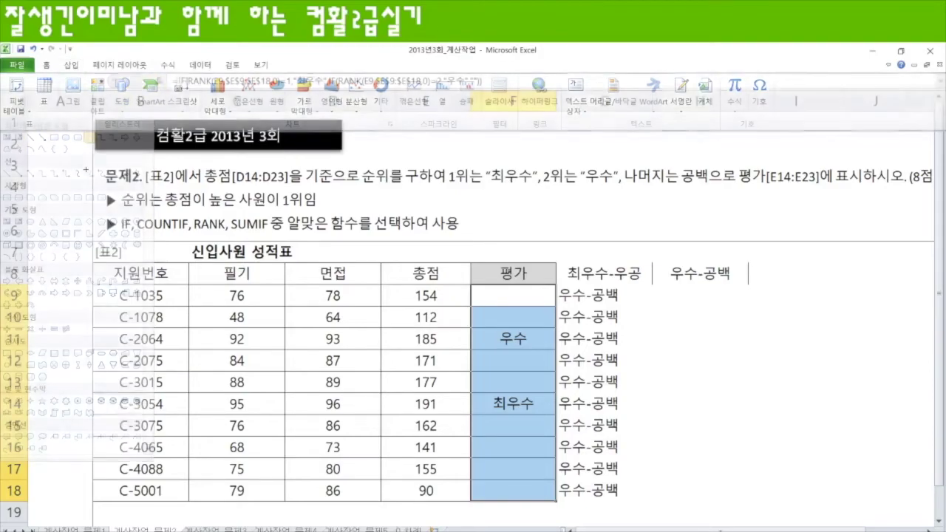
{"action": "left_click_drag", "start_coordinate": [78, 152], "coordinate": [163, 213]}
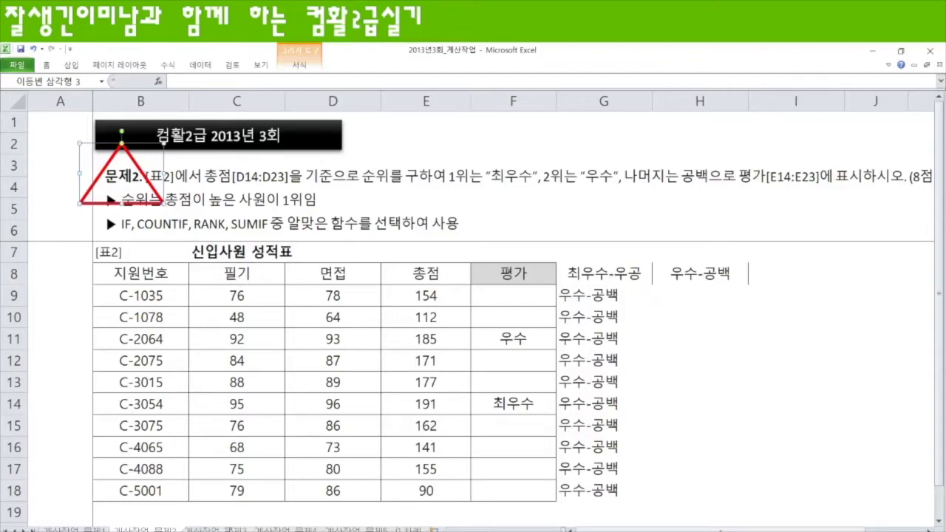
- On the 문제3 sheet, enter the note "고급필터, 데이타베이스함수" in F7
{"action": "key", "text": "ctrl+Page_Down"}
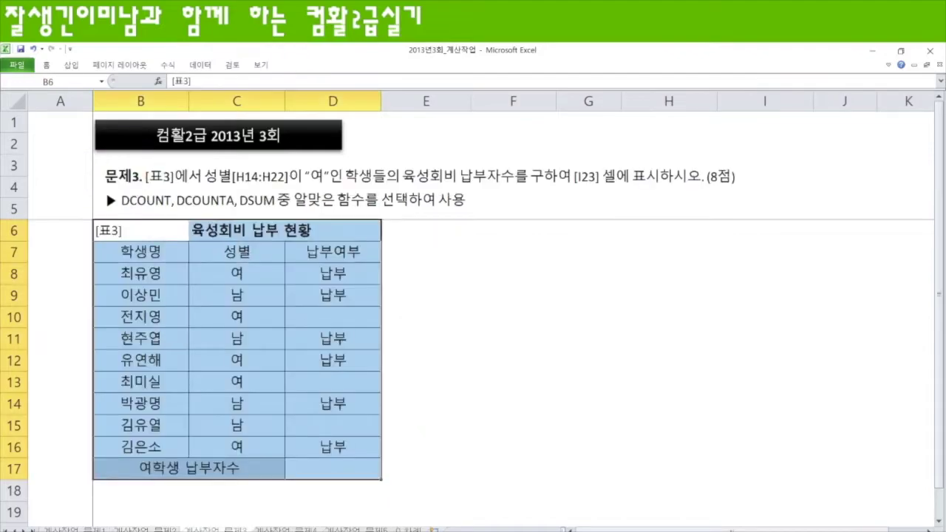
{"action": "left_click", "coordinate": [351, 470]}
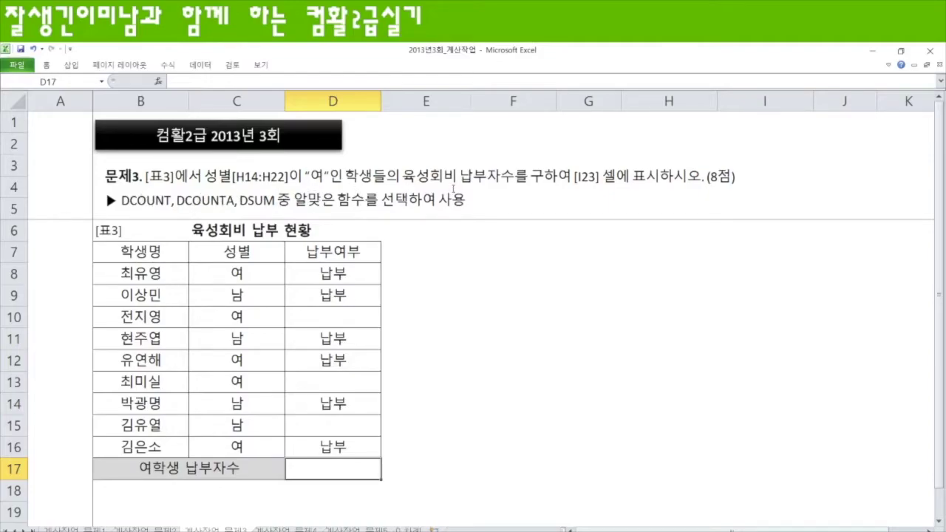
{"action": "left_click", "coordinate": [493, 252]}
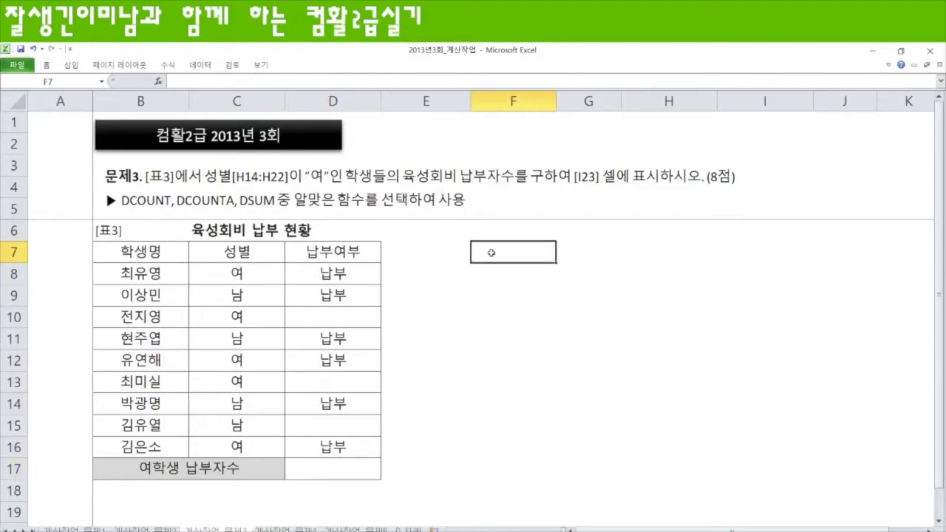
{"action": "type", "text": "고급필터, "}
{"action": "type", "text": "데이타"}
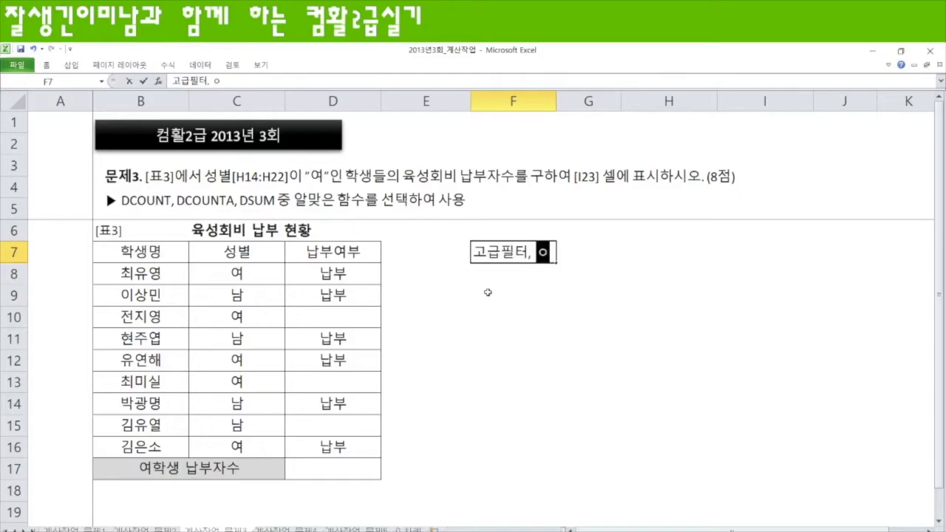
{"action": "type", "text": "베이스함수"}
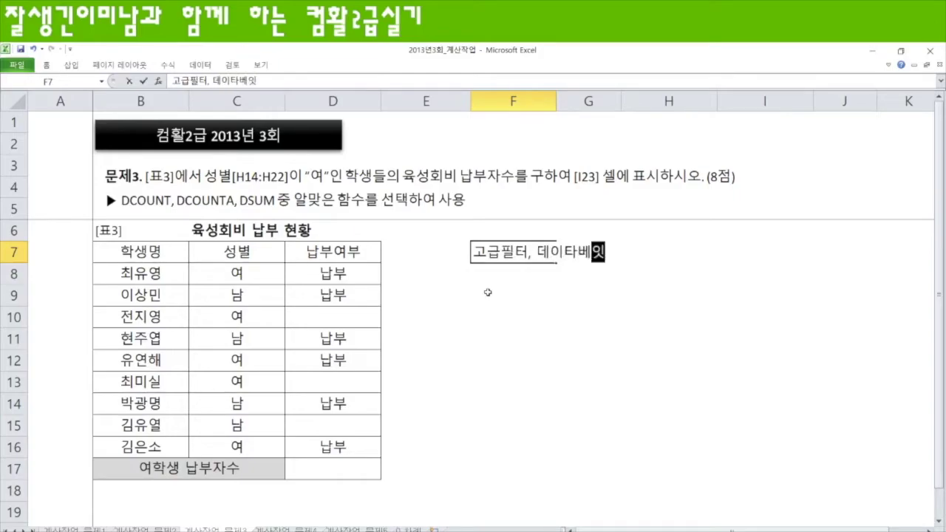
{"action": "key", "text": "Return"}
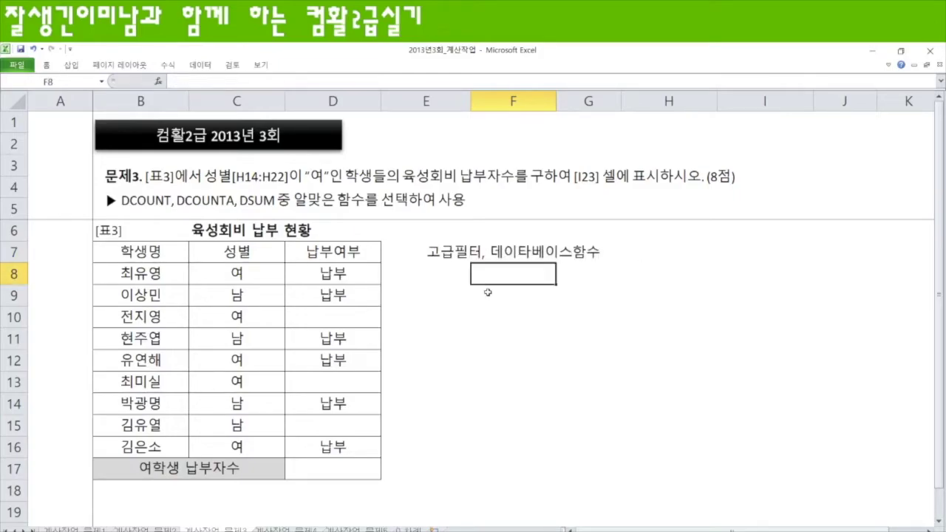
- Enter the note "--> 조건을 만들고 시작하기" in F8, entering it as text rather than a formula
{"action": "type", "text": "--> 조건을 마ㄴ들고 시작하기"}
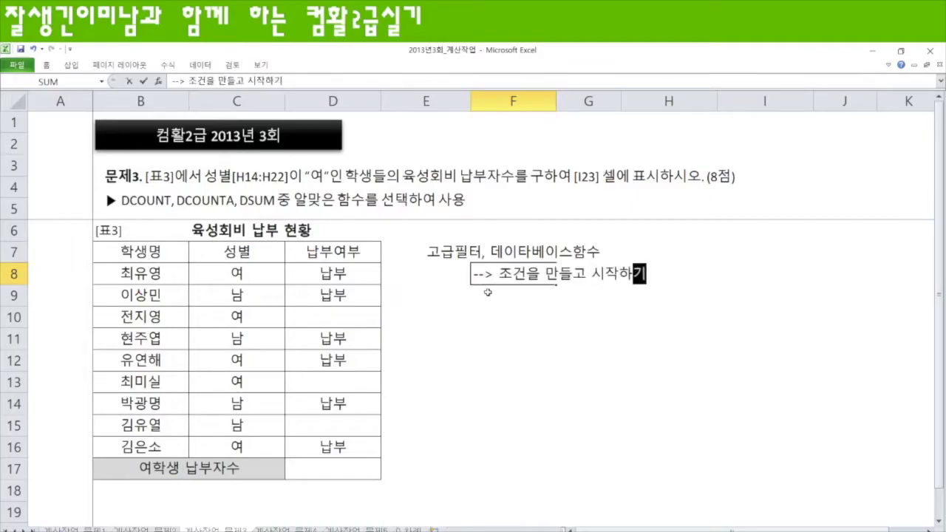
{"action": "key", "text": "Return"}
{"action": "key", "text": "Return"}
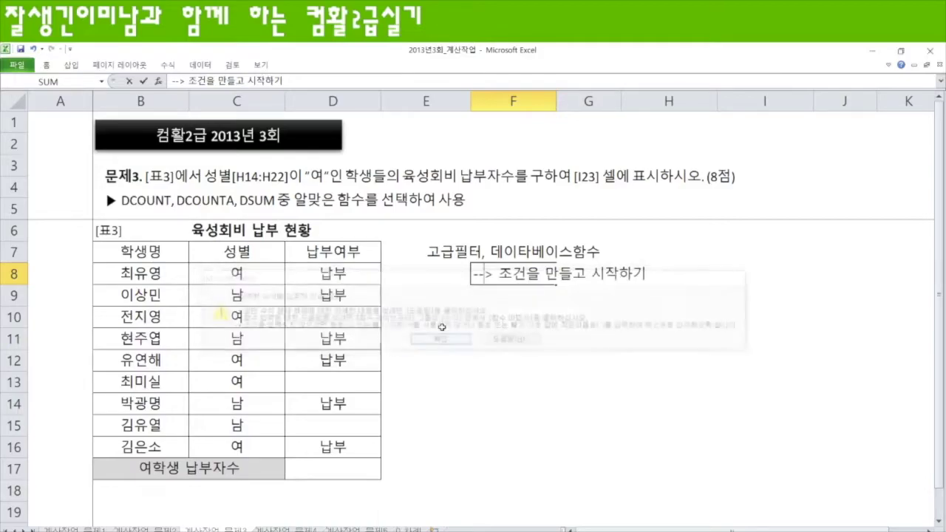
{"action": "key", "text": "Escape"}
{"action": "left_click", "coordinate": [490, 295]}
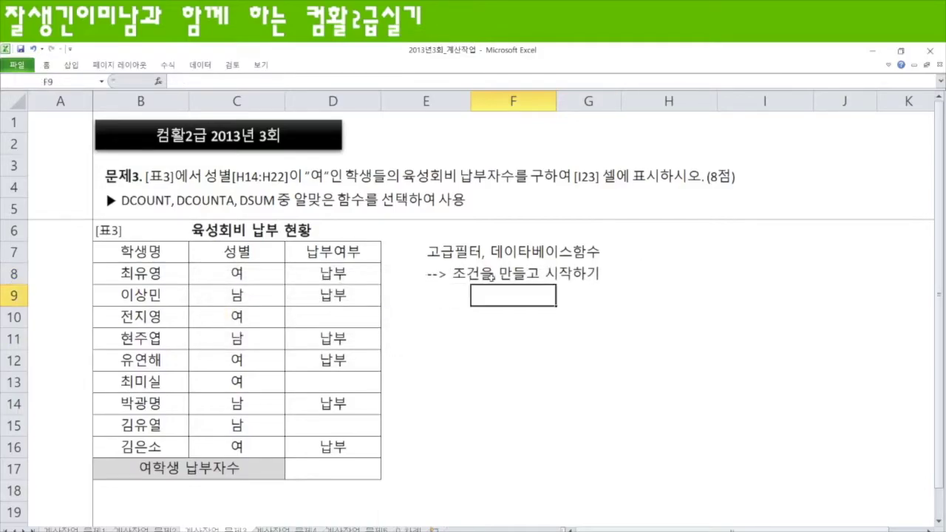
- Examine the 성별 header, the rows with 여 beneath it, and the first entry under 납부여부
{"action": "left_click", "coordinate": [448, 312]}
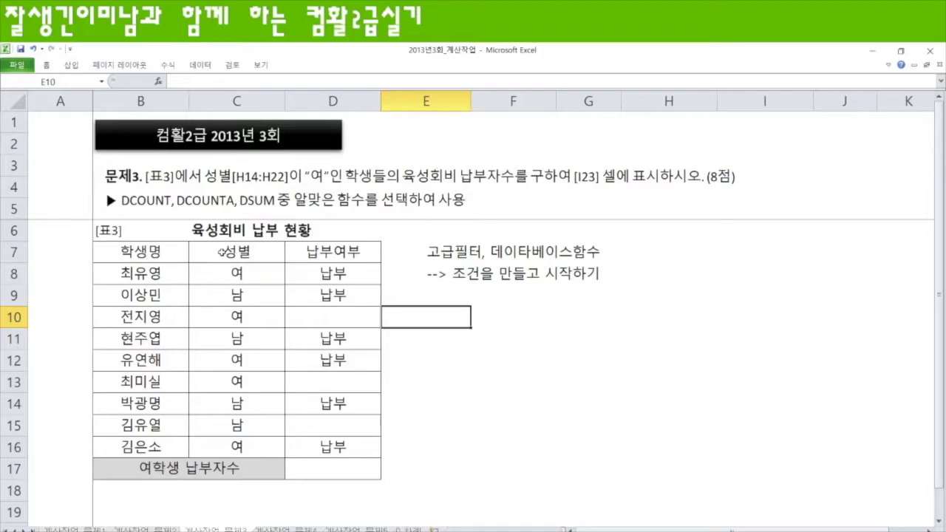
{"action": "left_click_drag", "start_coordinate": [249, 253], "coordinate": [250, 273]}
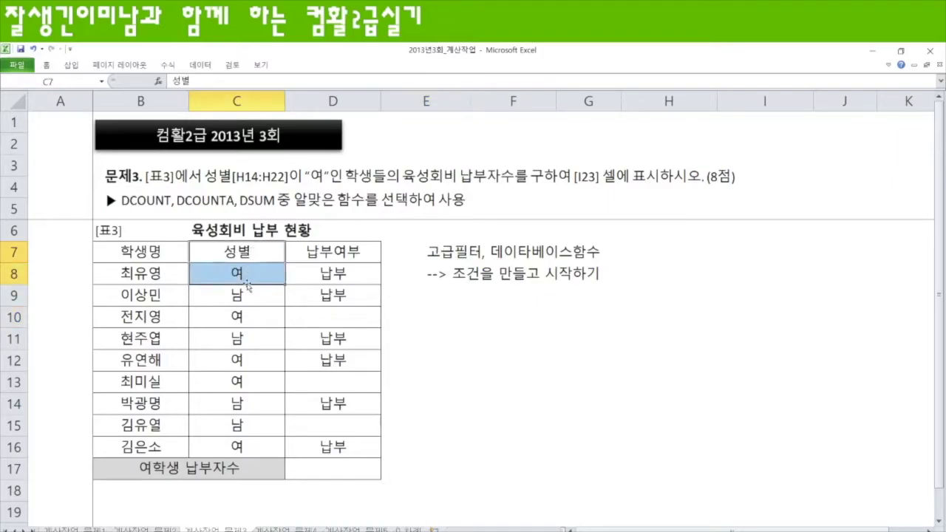
{"action": "left_click", "coordinate": [246, 319]}
{"action": "left_click", "coordinate": [246, 360]}
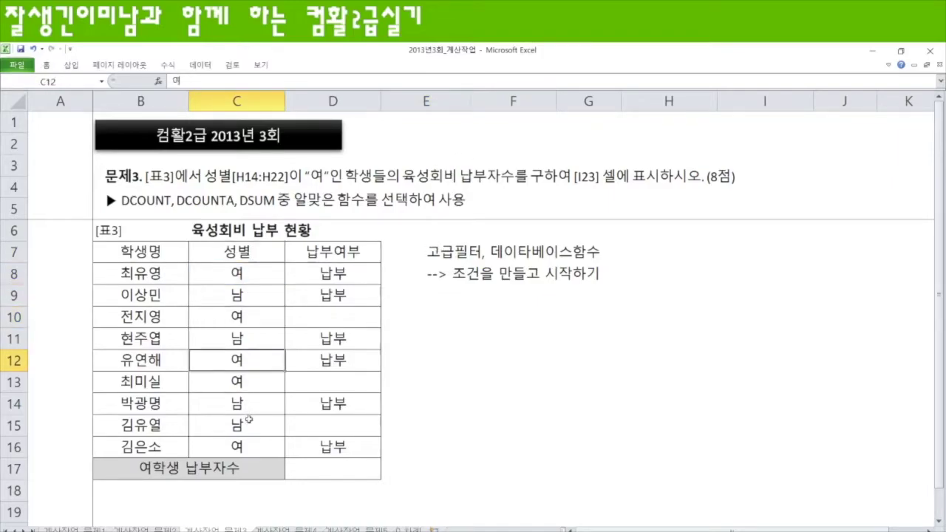
{"action": "left_click", "coordinate": [246, 447]}
{"action": "left_click", "coordinate": [328, 276]}
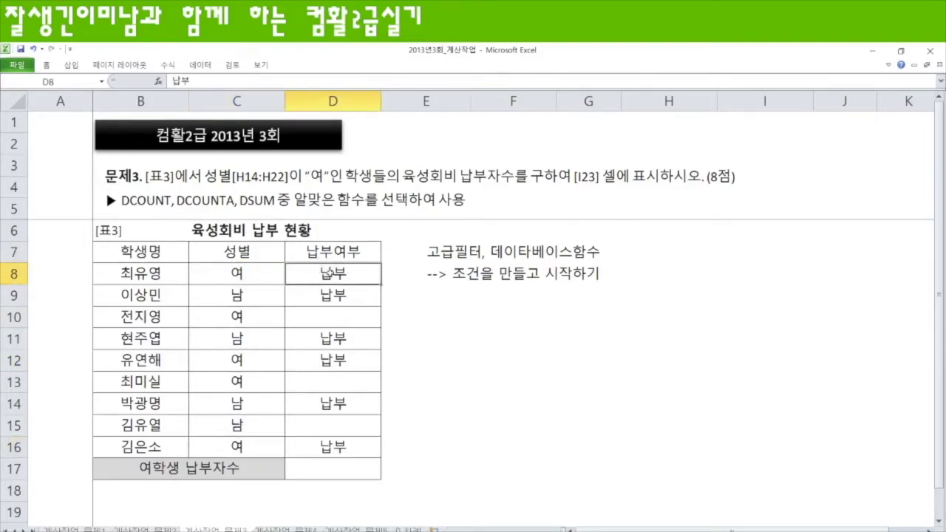
{"action": "left_click", "coordinate": [446, 319]}
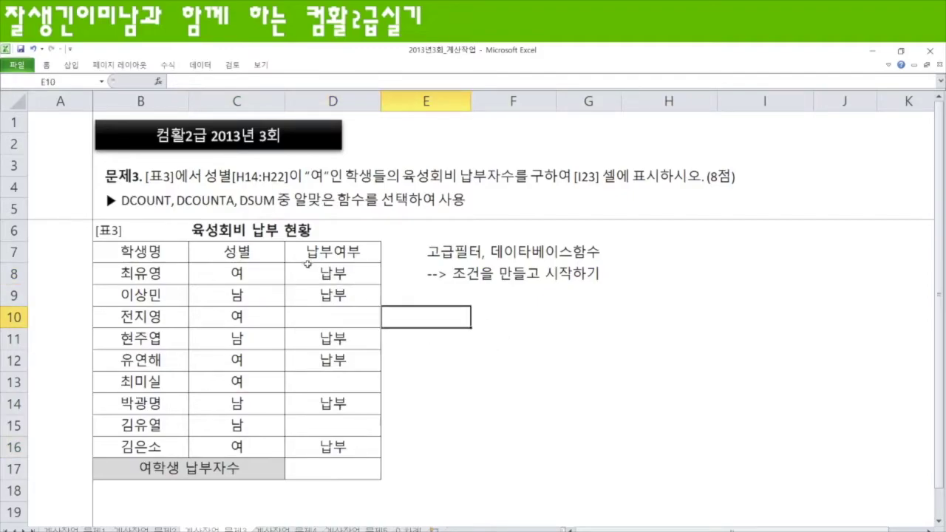
- Fill the criteria cells C7:C8 and the 납부여부 header in D7 with yellow
{"action": "left_click_drag", "start_coordinate": [248, 253], "coordinate": [255, 266]}
{"action": "right_click", "coordinate": [254, 256]}
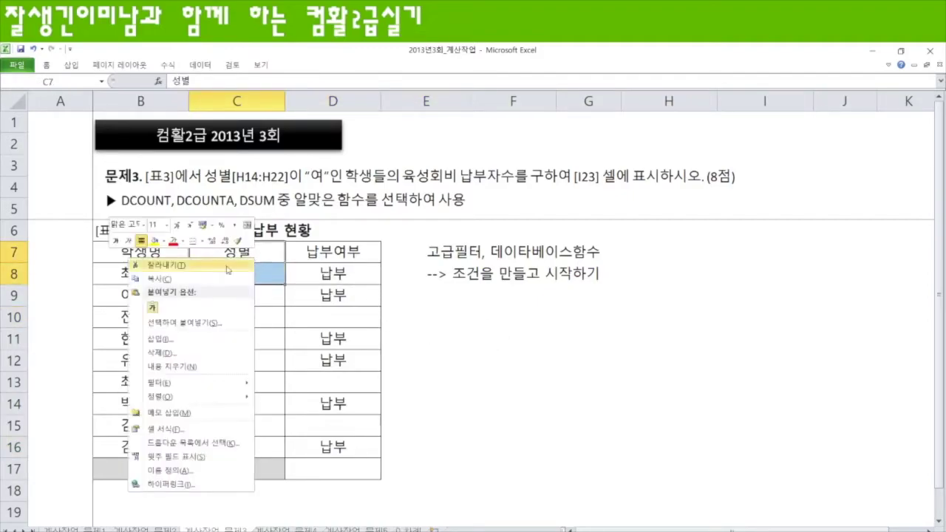
{"action": "left_click", "coordinate": [159, 247]}
{"action": "left_click", "coordinate": [538, 366]}
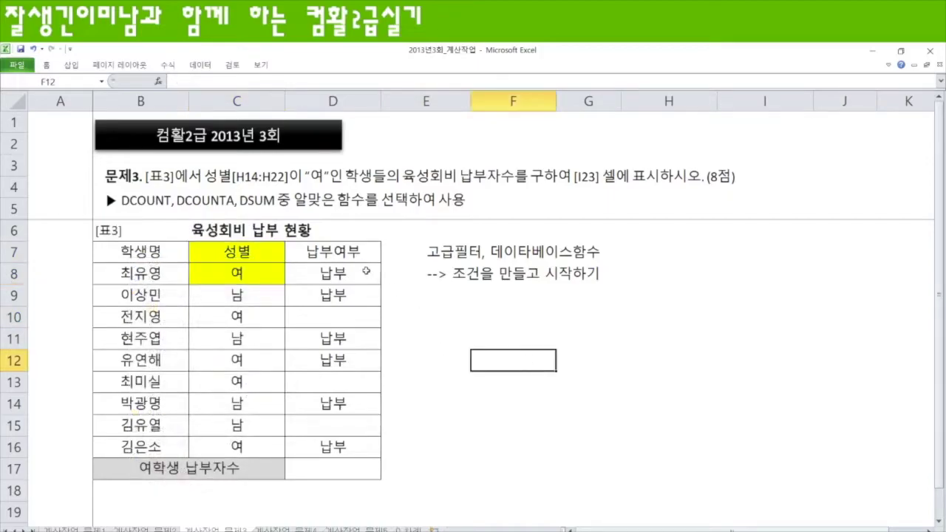
{"action": "left_click", "coordinate": [352, 255]}
{"action": "right_click", "coordinate": [352, 256]}
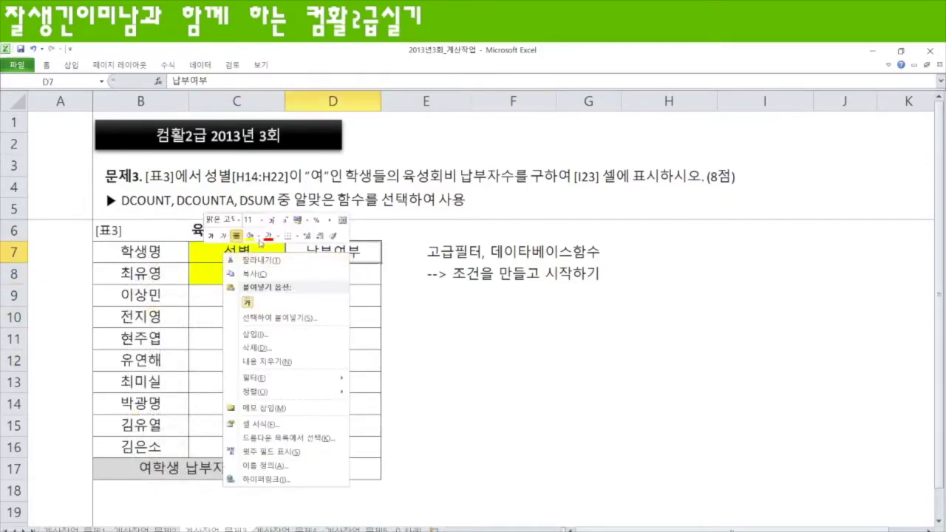
{"action": "left_click", "coordinate": [250, 236]}
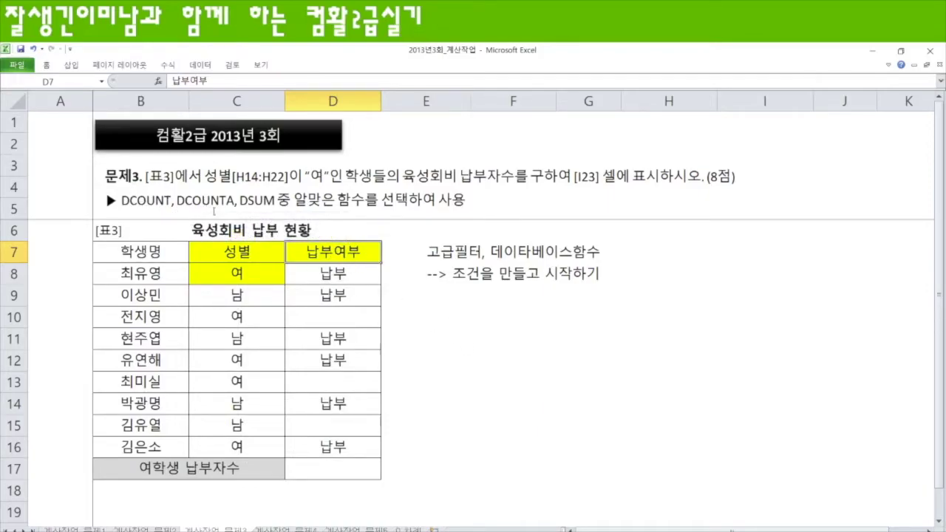
- Enter "count" in F10 and its explanation "숫자를 세는것" in G10
{"action": "left_click", "coordinate": [487, 342]}
{"action": "left_click", "coordinate": [465, 332]}
{"action": "left_click", "coordinate": [476, 320]}
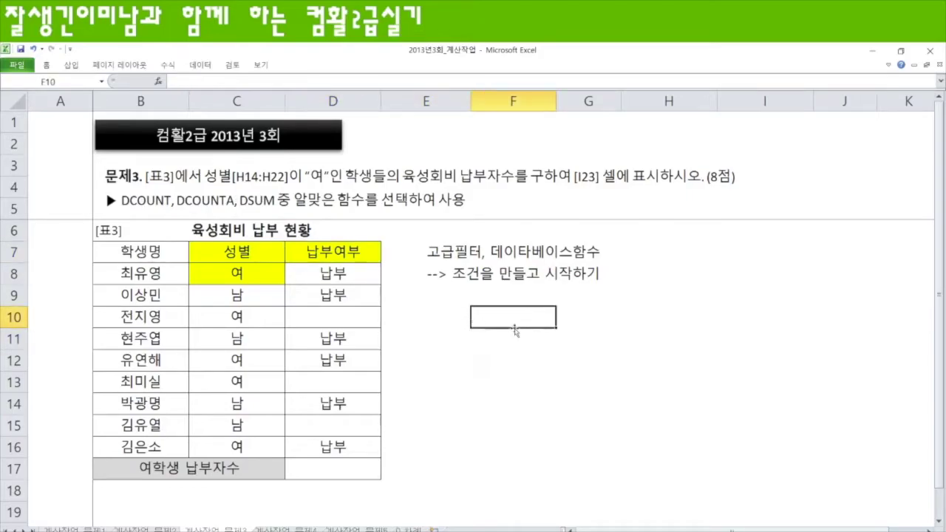
{"action": "type", "text": "count"}
{"action": "key", "text": "Tab"}
{"action": "type", "text": "수자를 세는것"}
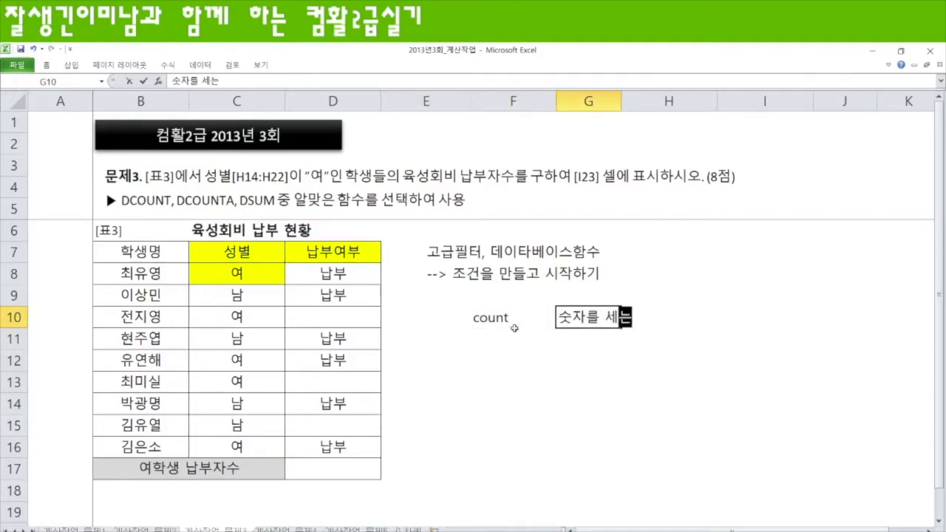
{"action": "key", "text": "Return"}
- Enter "counta" in F11 and its explanation "숫자, 문자같이세는것" in G11
{"action": "type", "text": "채"}
{"action": "key", "text": "BackSpace"}
{"action": "key", "text": "BackSpace"}
{"action": "type", "text": "counta"}
{"action": "key", "text": "Tab"}
{"action": "type", "text": "t"}
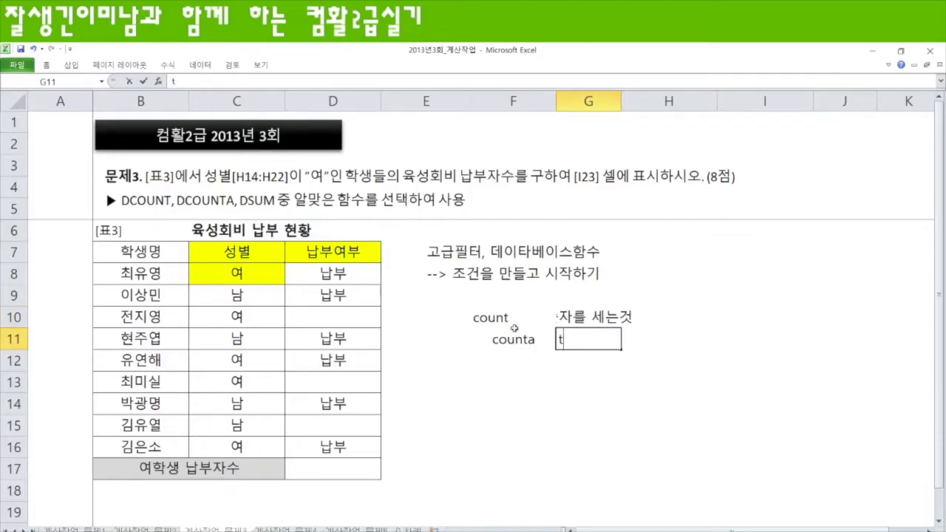
{"action": "key", "text": "BackSpace"}
{"action": "type", "text": "숫자, 문자"}
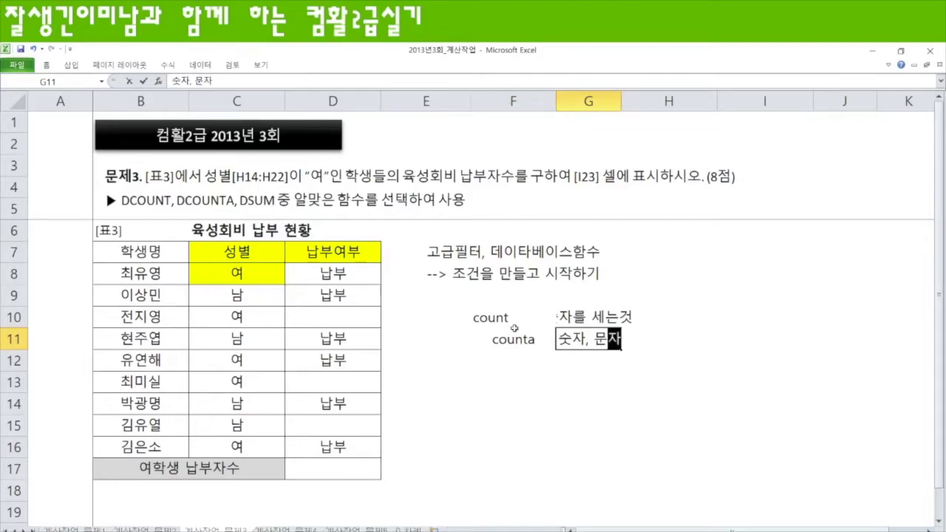
{"action": "type", "text": "같이세는것"}
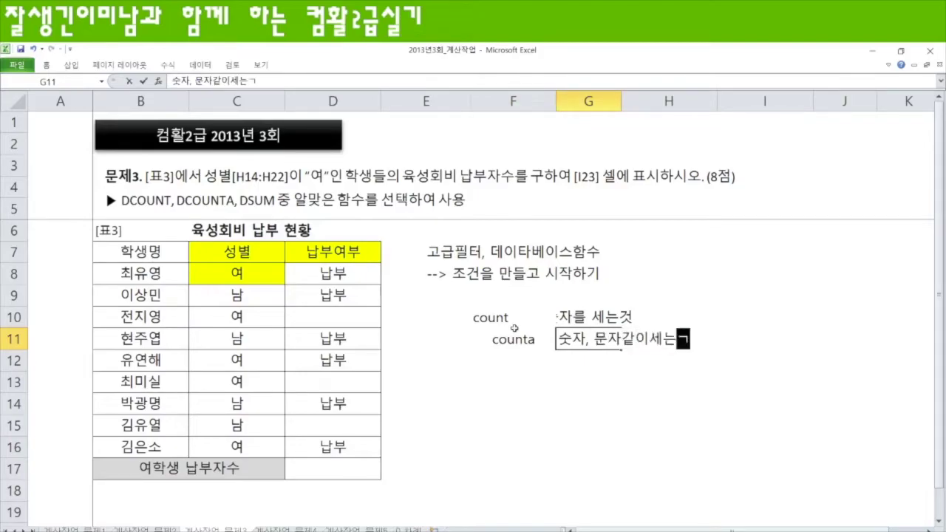
{"action": "key", "text": "Return"}
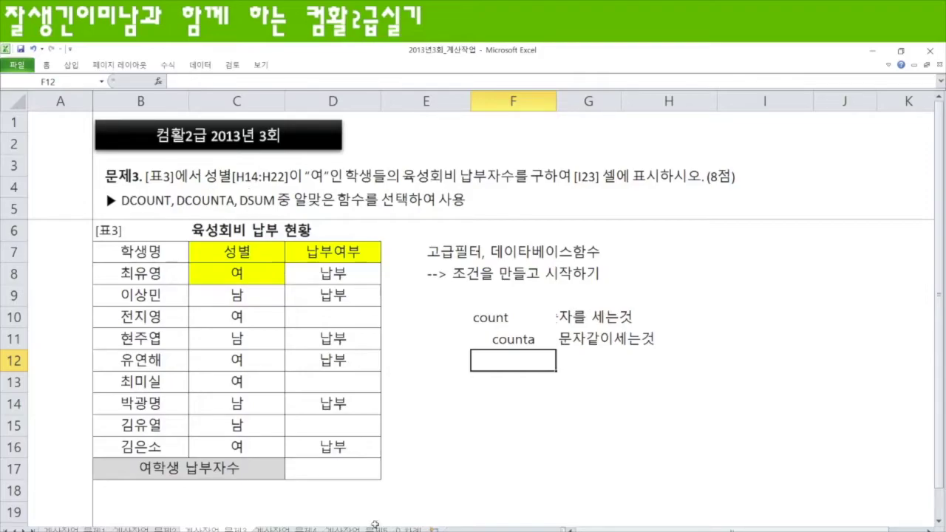
- Count the paying female students in D17 with the formula =DCOUNTA(B7:D16,D7,C7:C8)
{"action": "left_click", "coordinate": [348, 472]}
{"action": "type", "text": "=d"}
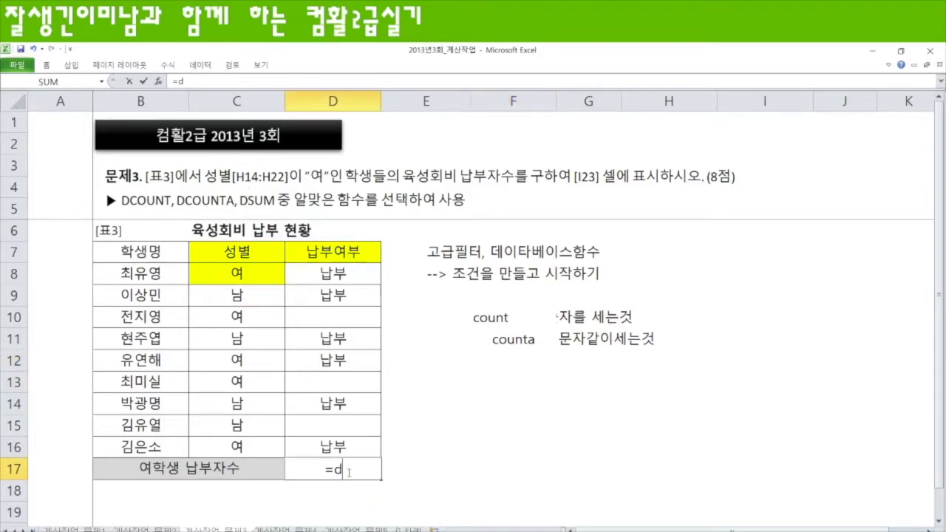
{"action": "type", "text": "cou"}
{"action": "key", "text": "Down"}
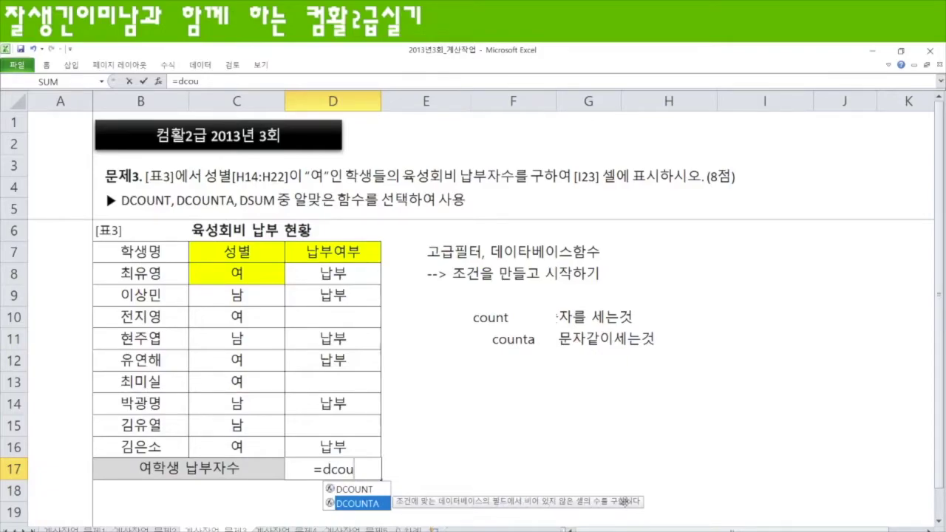
{"action": "key", "text": "Tab"}
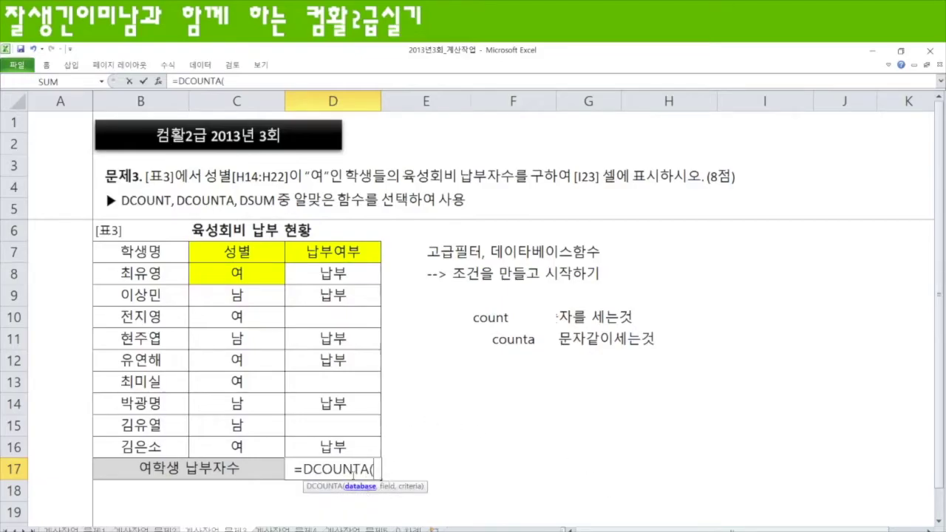
{"action": "left_click_drag", "start_coordinate": [150, 254], "coordinate": [368, 452]}
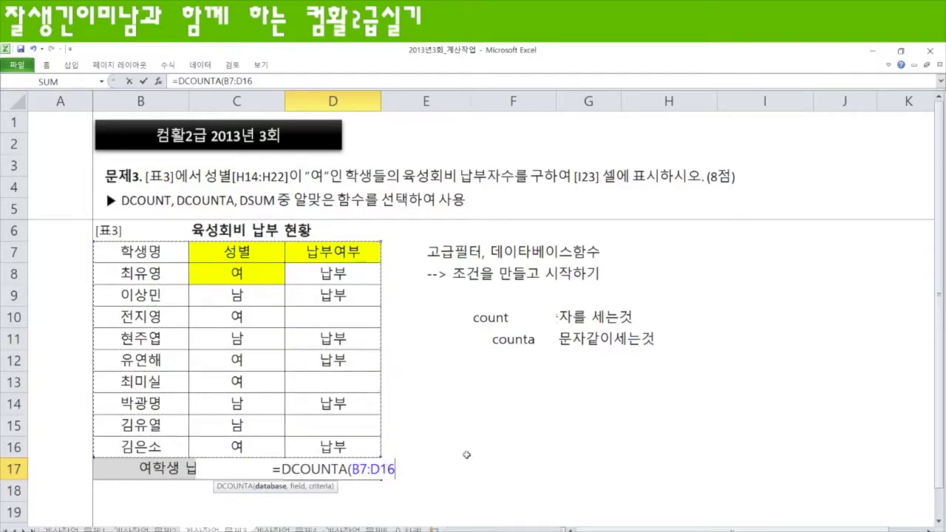
{"action": "type", "text": ","}
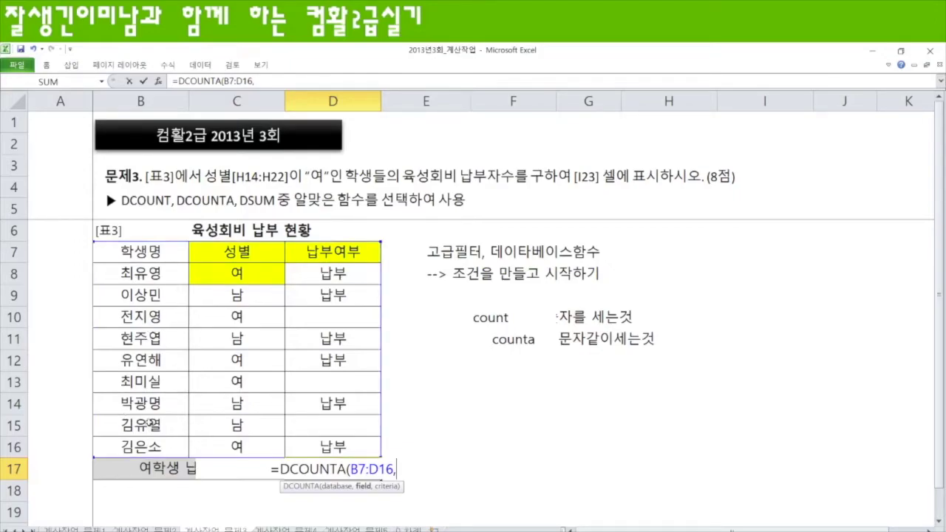
{"action": "left_click", "coordinate": [344, 252]}
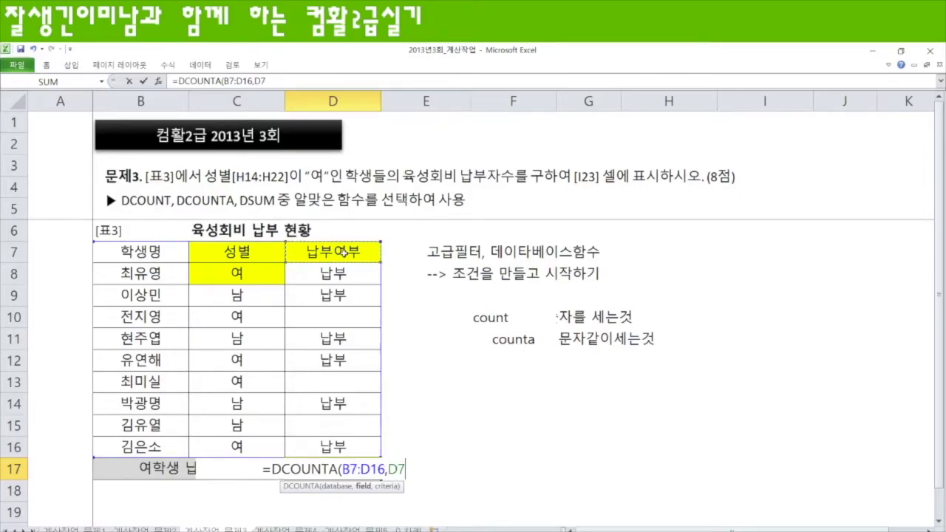
{"action": "type", "text": ","}
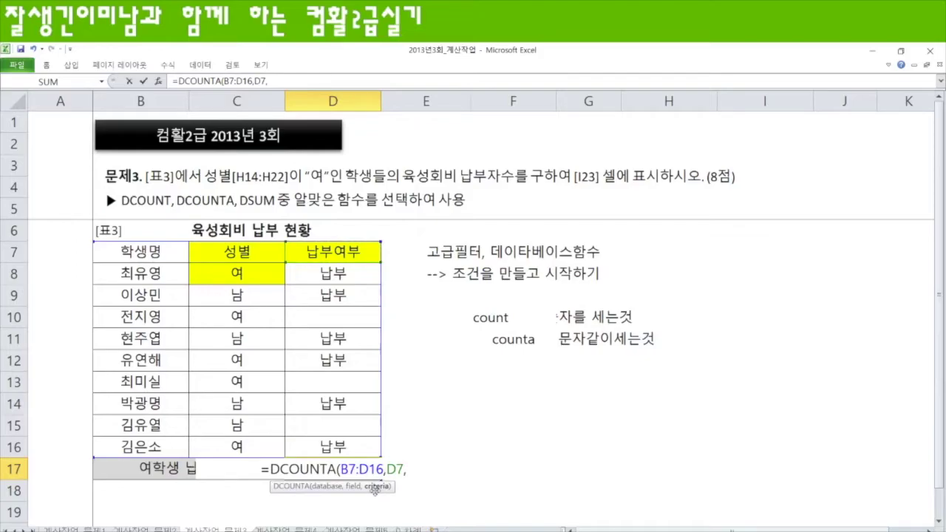
{"action": "left_click_drag", "start_coordinate": [240, 252], "coordinate": [238, 273]}
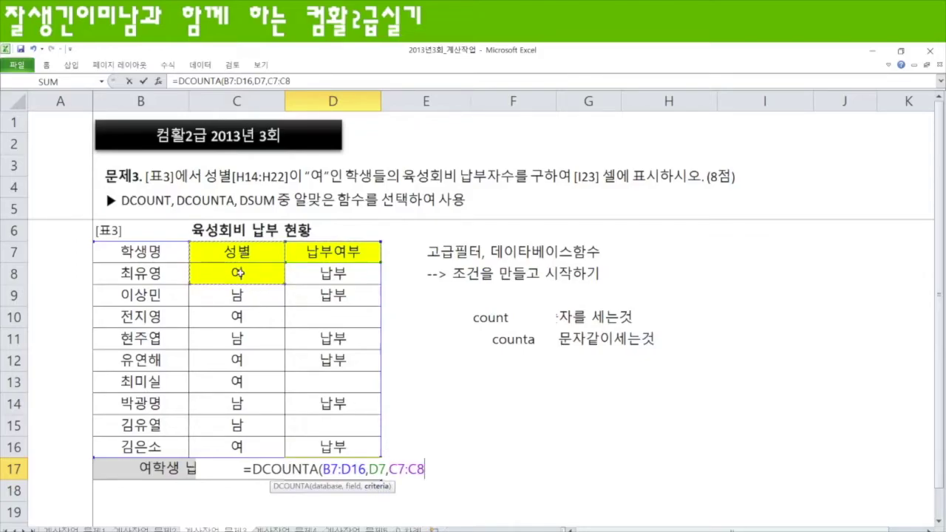
{"action": "type", "text": ")"}
{"action": "key", "text": "Return"}
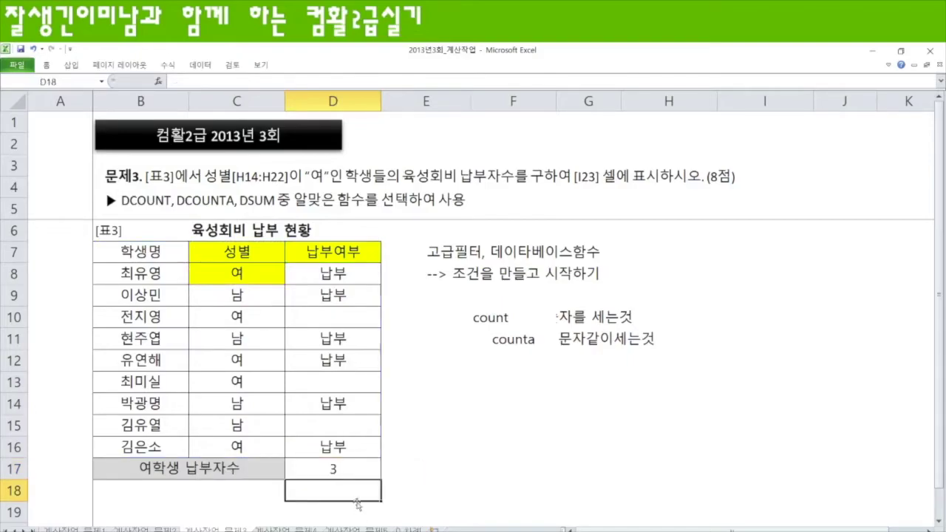
- Enter the comparison formula =DCOUNTA(B7:D16,B7,C7:C8) in E17, using the 학생명 header as the field
{"action": "left_click", "coordinate": [417, 468]}
{"action": "type", "text": "="}
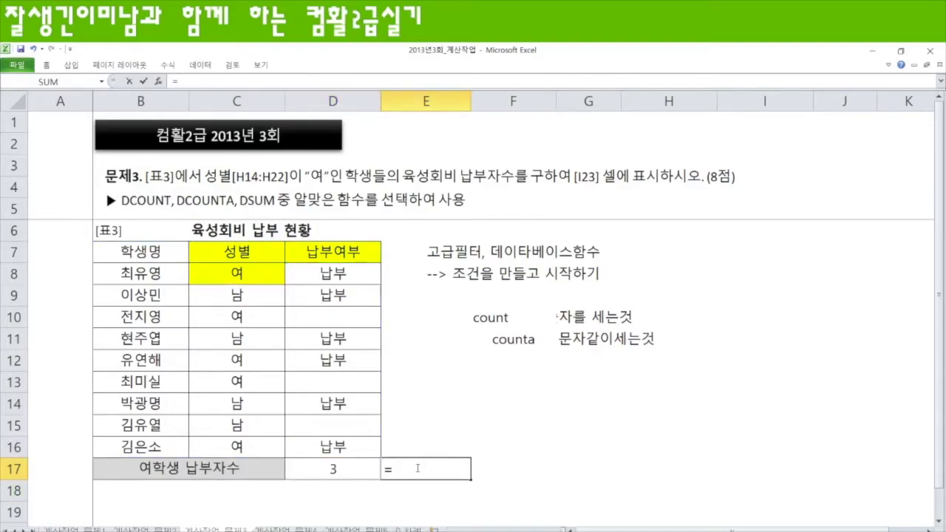
{"action": "type", "text": "dc"}
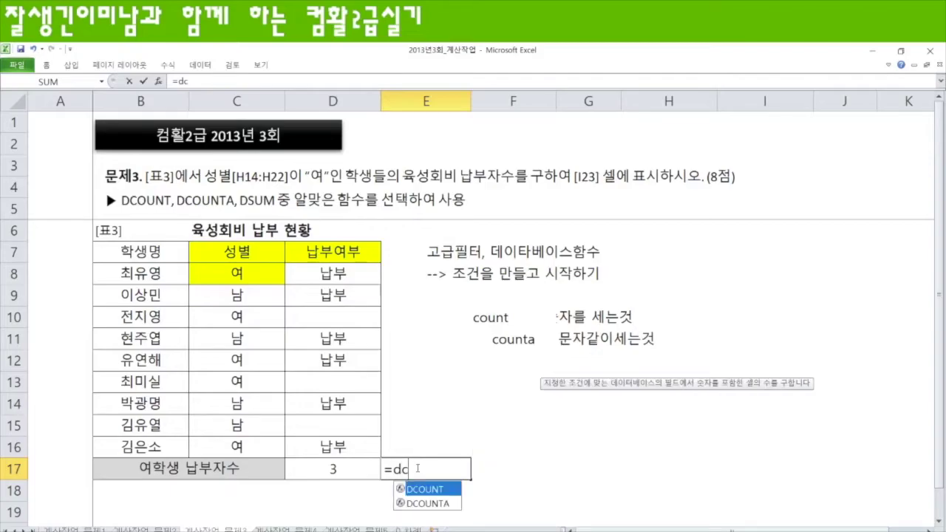
{"action": "type", "text": "ou"}
{"action": "key", "text": "Down"}
{"action": "key", "text": "Tab"}
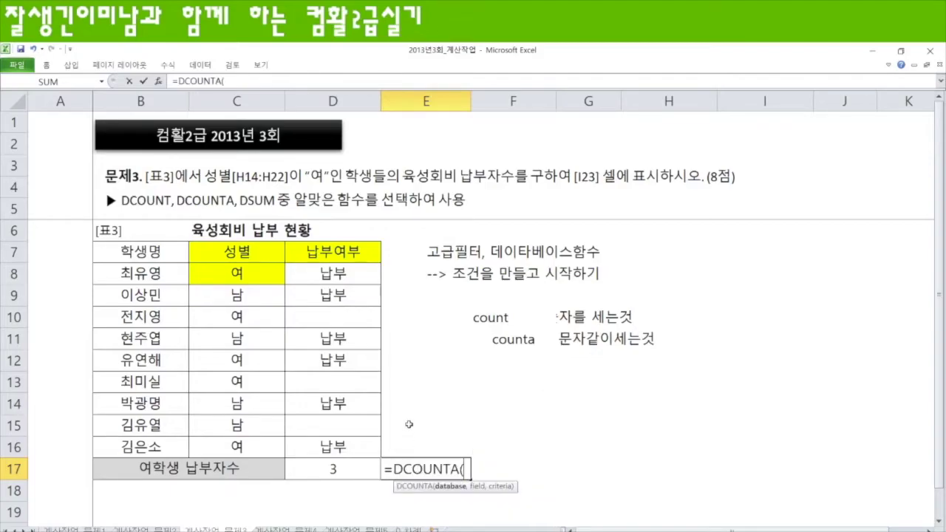
{"action": "left_click_drag", "start_coordinate": [159, 246], "coordinate": [340, 446]}
{"action": "type", "text": ","}
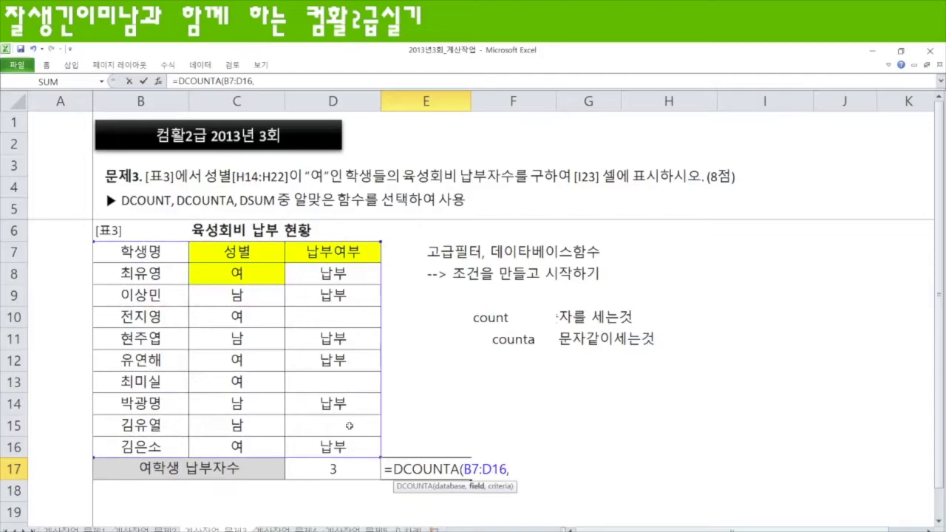
{"action": "left_click", "coordinate": [141, 250]}
{"action": "type", "text": ","}
{"action": "left_click_drag", "start_coordinate": [250, 254], "coordinate": [252, 269]}
{"action": "type", "text": ")"}
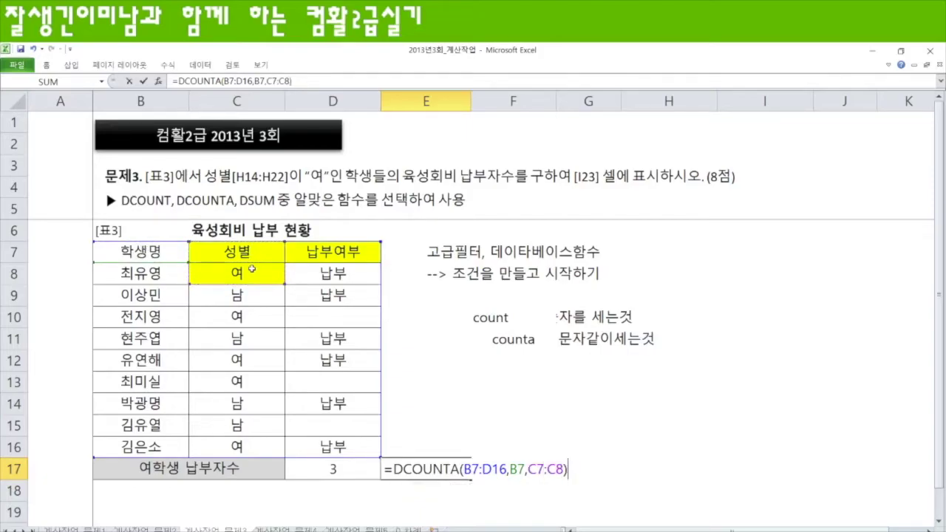
{"action": "key", "text": "Return"}
- Compare the formulas in E17 and D17, then review the database range B7:D16 and the criteria range C7:C8
{"action": "left_click", "coordinate": [459, 473]}
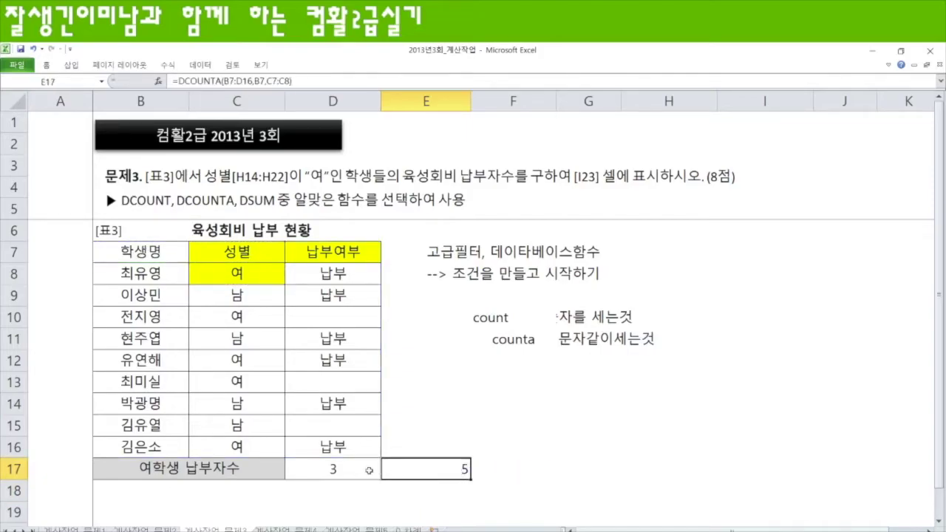
{"action": "left_click", "coordinate": [352, 471]}
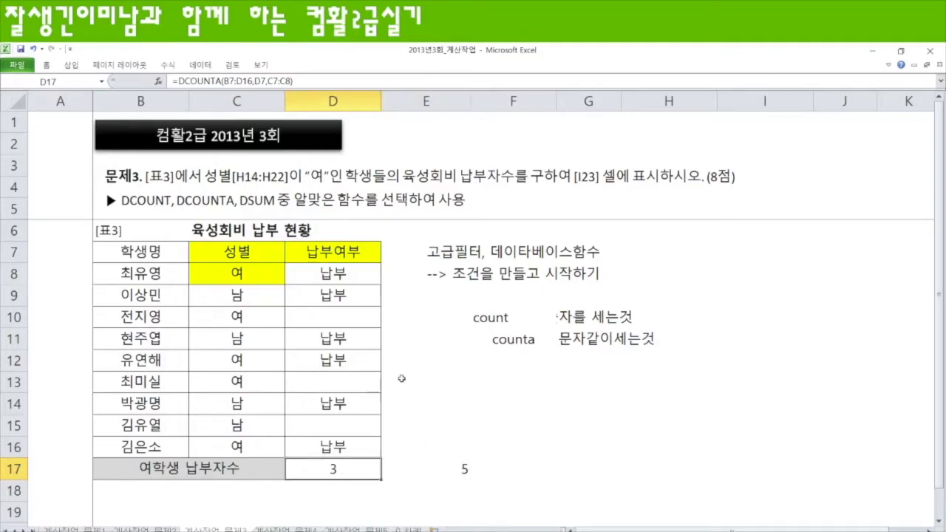
{"action": "mouse_move", "coordinate": [242, 255]}
{"action": "left_mouse_down"}
{"action": "mouse_move", "coordinate": [246, 267]}
{"action": "mouse_move", "coordinate": [251, 251]}
{"action": "left_mouse_up"}
{"action": "left_click_drag", "start_coordinate": [93, 248], "coordinate": [334, 449]}
{"action": "mouse_move", "coordinate": [238, 255]}
{"action": "left_mouse_down"}
{"action": "mouse_move", "coordinate": [238, 275]}
{"action": "mouse_move", "coordinate": [246, 272]}
{"action": "left_mouse_up"}
{"action": "left_click", "coordinate": [246, 251]}
- Apply all borders to the empty cells E13:E14
{"action": "left_click_drag", "start_coordinate": [456, 376], "coordinate": [440, 393]}
{"action": "right_click", "coordinate": [446, 392]}
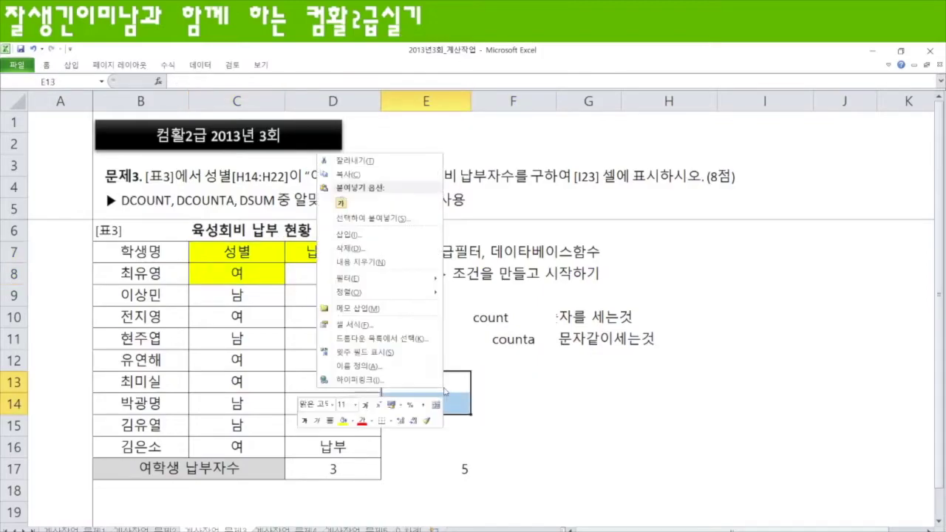
{"action": "left_click", "coordinate": [388, 421]}
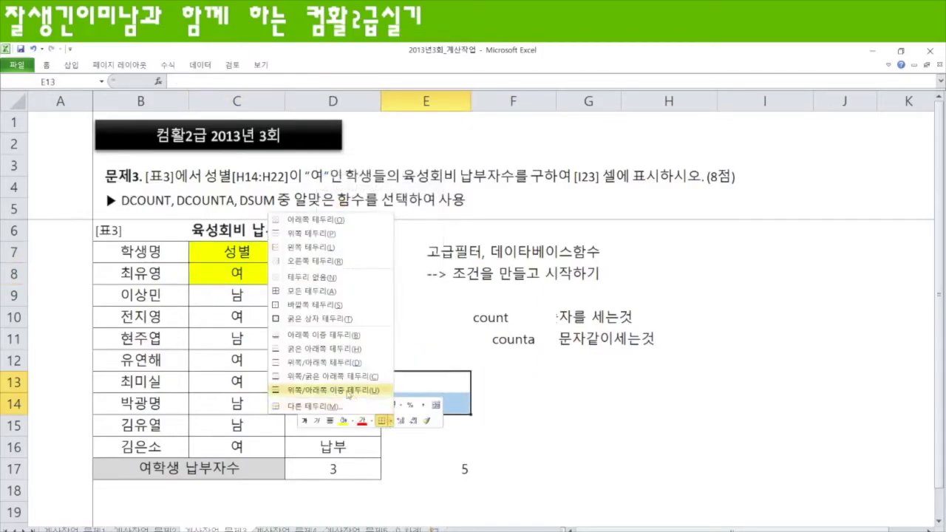
{"action": "left_click", "coordinate": [313, 291]}
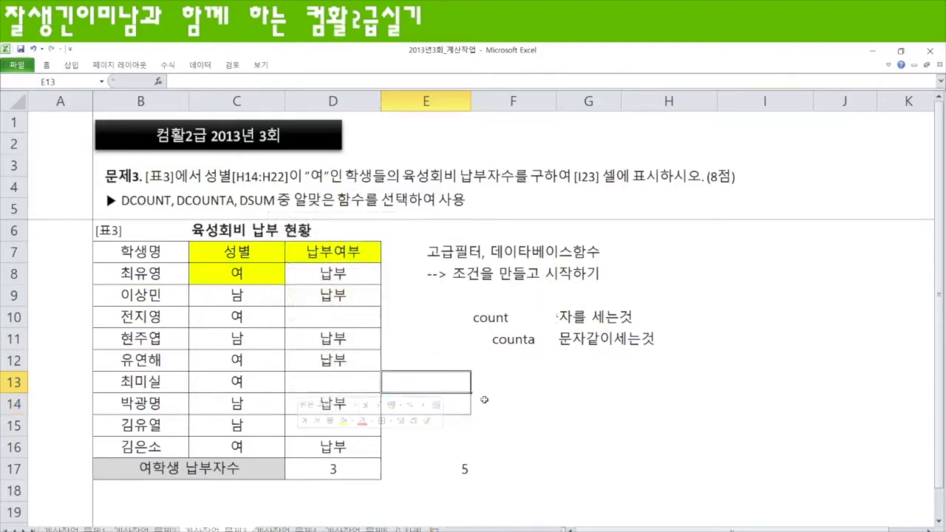
- Enter an example criteria block with the header "성별" in E13 and the value "남" in E14
{"action": "type", "text": "tjd"}
{"action": "key", "text": "BackSpace"}
{"action": "key", "text": "BackSpace"}
{"action": "key", "text": "BackSpace"}
{"action": "type", "text": "성별"}
{"action": "key", "text": "Return"}
{"action": "type", "text": "남"}
{"action": "key", "text": "Return"}
- Enter a second example criteria block with "납부여부" in G13 and "납부" in G14
{"action": "left_click", "coordinate": [573, 385]}
{"action": "type", "text": "납부여부"}
{"action": "key", "text": "Return"}
{"action": "type", "text": "납부"}
{"action": "key", "text": "Delete"}
{"action": "key", "text": "Return"}
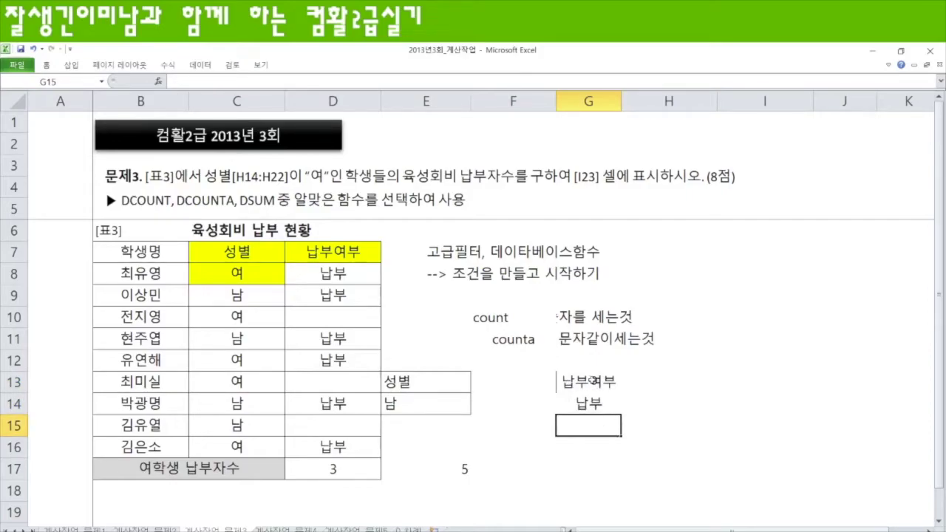
- Count the students who paid in G17 with =DCOUNTA(B7:D16,B7,G13:G14), using the 학생명 header as the field
{"action": "left_click", "coordinate": [578, 465]}
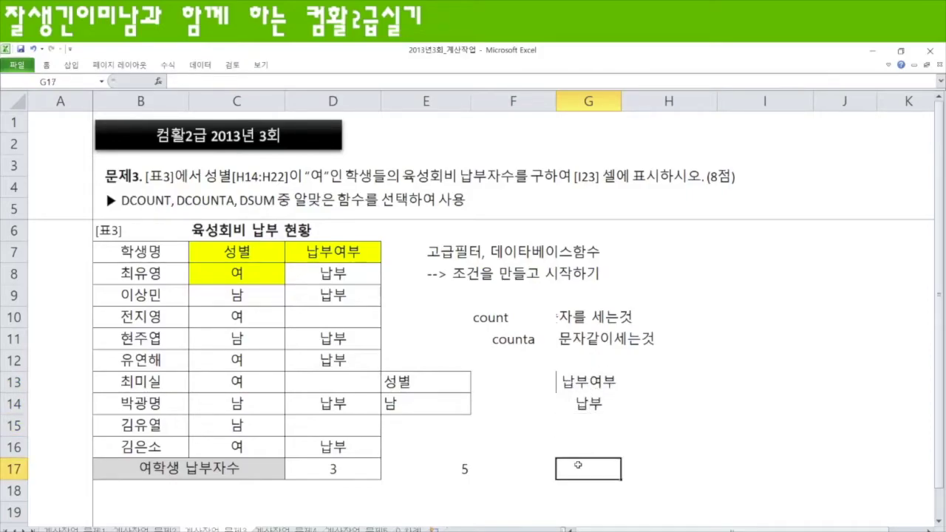
{"action": "type", "text": "=d"}
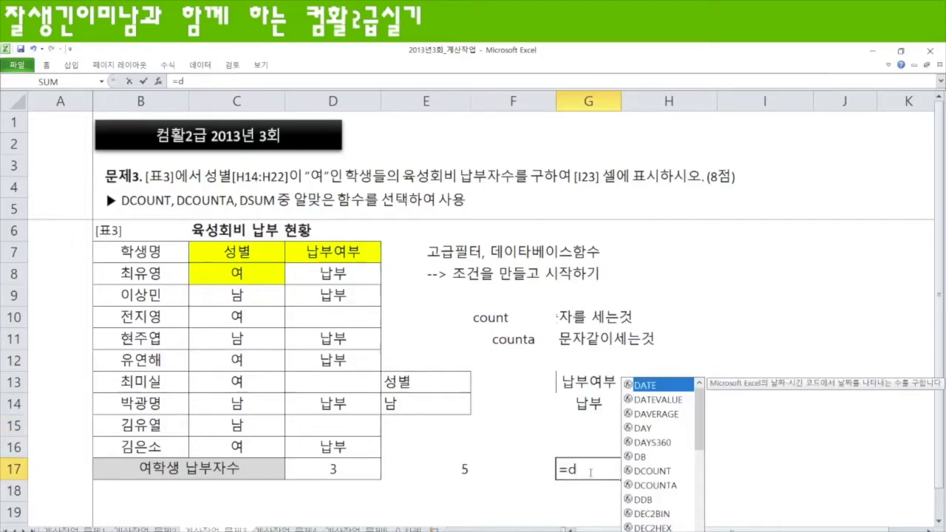
{"action": "key", "text": "Down"}
{"action": "key", "text": "Down"}
{"action": "key", "text": "Down"}
{"action": "key", "text": "Down"}
{"action": "key", "text": "Down"}
{"action": "key", "text": "Down"}
{"action": "key", "text": "Down"}
{"action": "key", "text": "Tab"}
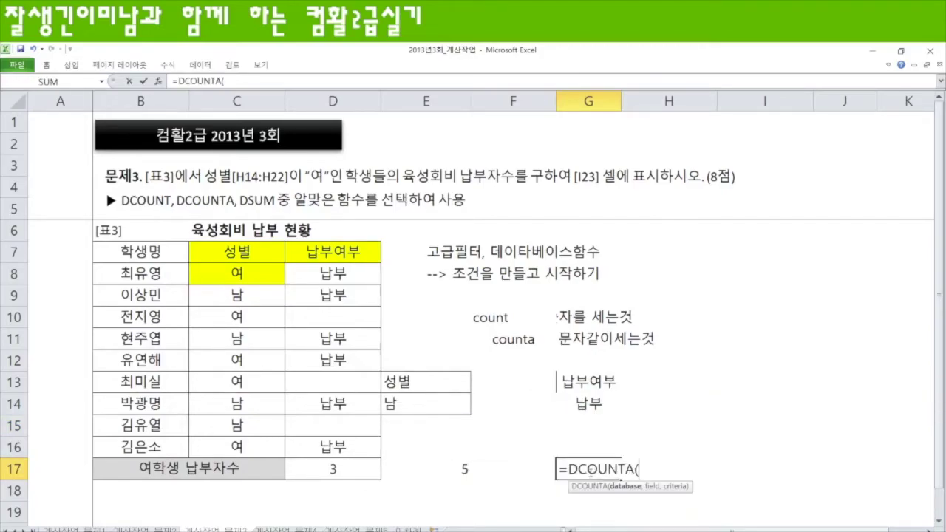
{"action": "left_click_drag", "start_coordinate": [137, 251], "coordinate": [343, 447]}
{"action": "type", "text": ","}
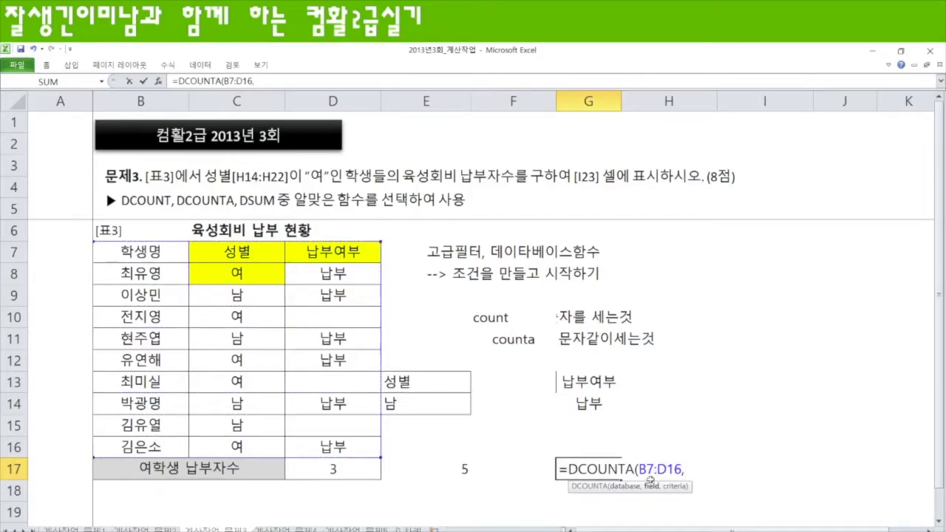
{"action": "left_click", "coordinate": [150, 257]}
{"action": "left_click", "coordinate": [249, 254]}
{"action": "left_click", "coordinate": [158, 252]}
{"action": "type", "text": ","}
{"action": "left_click_drag", "start_coordinate": [590, 381], "coordinate": [595, 406]}
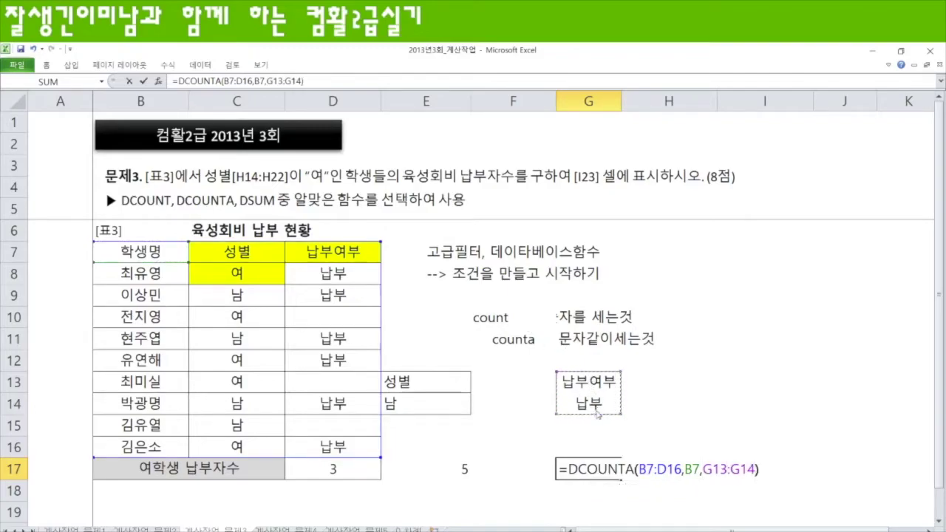
{"action": "key", "text": "Return"}
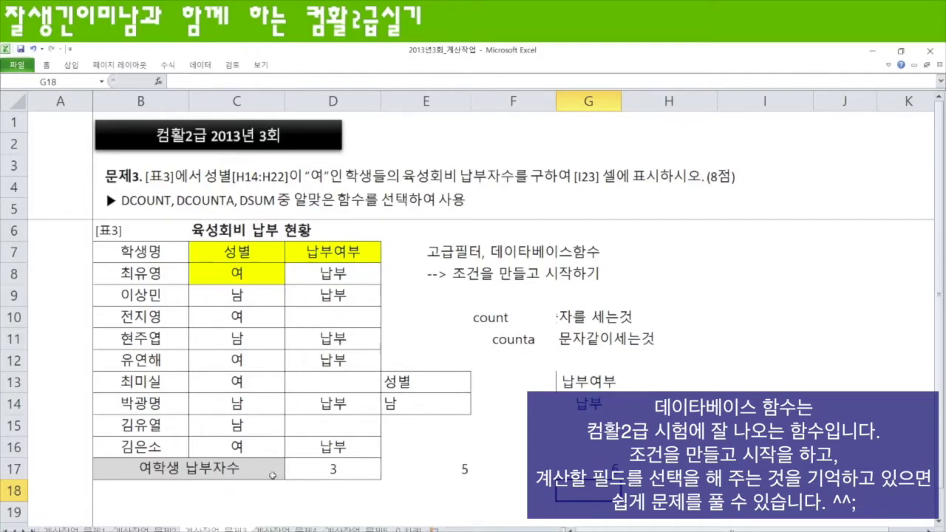
- Draw a red circle around the 문제3 label to mark the question as solved
{"action": "left_click", "coordinate": [71, 65]}
{"action": "left_click", "coordinate": [122, 94]}
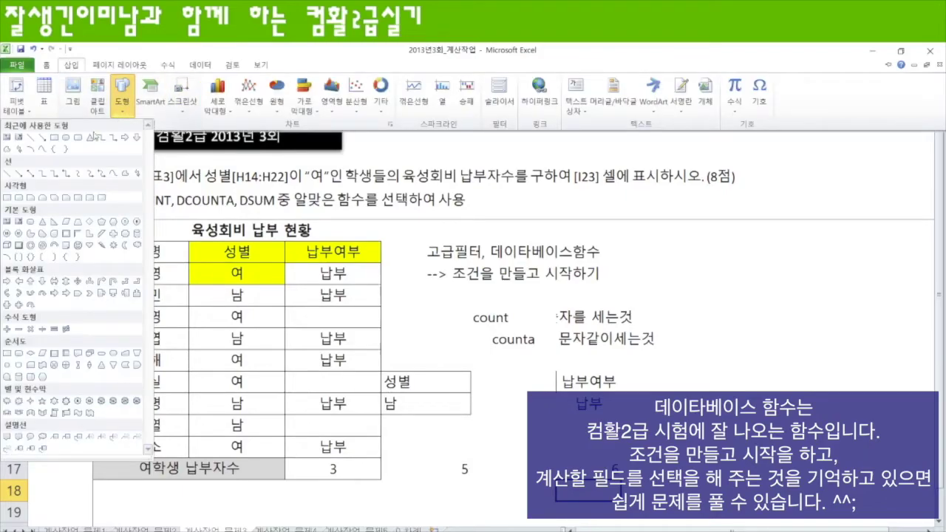
{"action": "left_click", "coordinate": [66, 139]}
{"action": "mouse_move", "coordinate": [108, 150]}
{"action": "left_mouse_down"}
{"action": "mouse_move", "coordinate": [174, 214]}
{"action": "mouse_move", "coordinate": [156, 209]}
{"action": "left_mouse_up"}
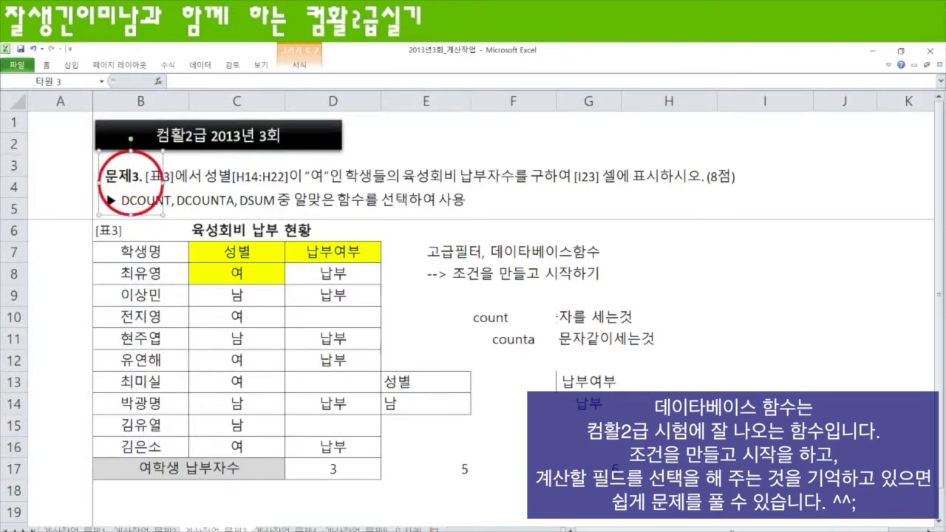
- On the 문제4 sheet, extract the last character of the 사원코드 in F8 with the formula =RIGHT(B8,1)
{"action": "key", "text": "ctrl+Page_Down"}
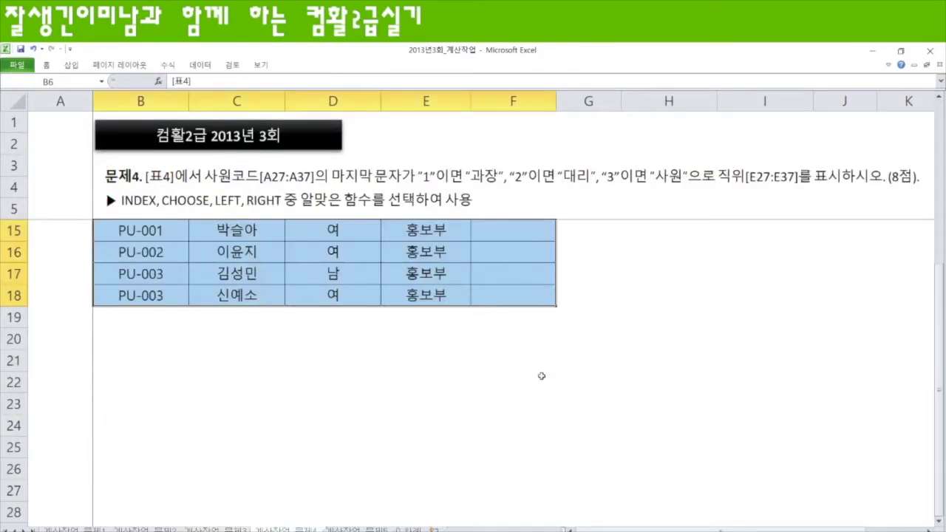
{"action": "scroll", "coordinate": [542, 376], "scroll_direction": "up", "scroll_amount": 3}
{"action": "left_click", "coordinate": [612, 263]}
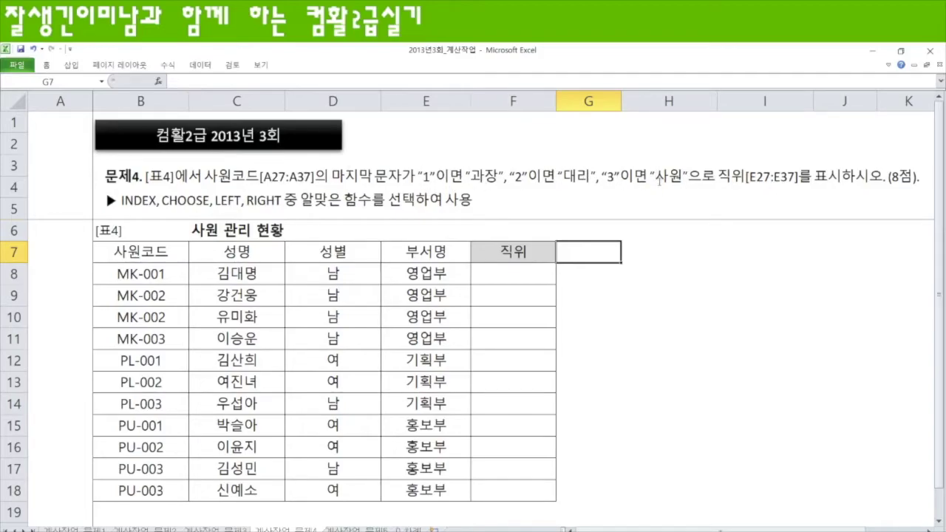
{"action": "left_click", "coordinate": [520, 275]}
{"action": "type", "text": "=righ"}
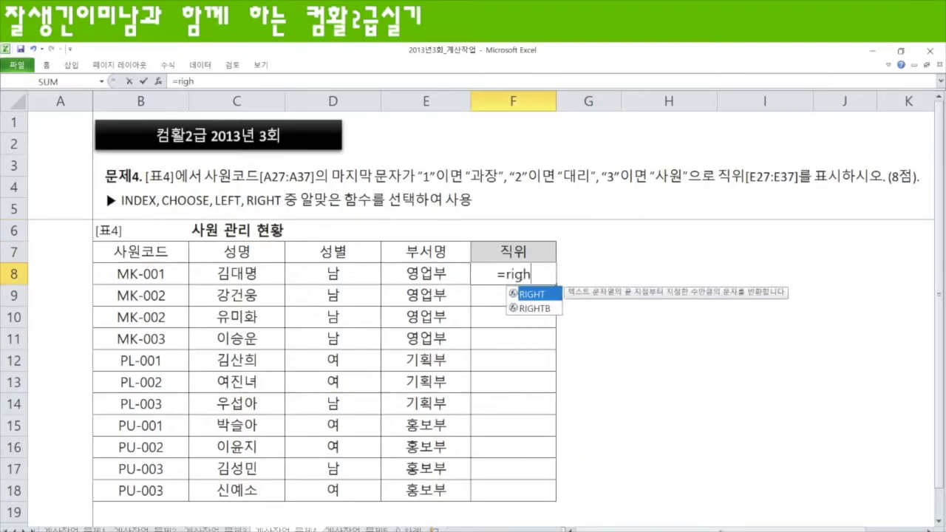
{"action": "key", "text": "Tab"}
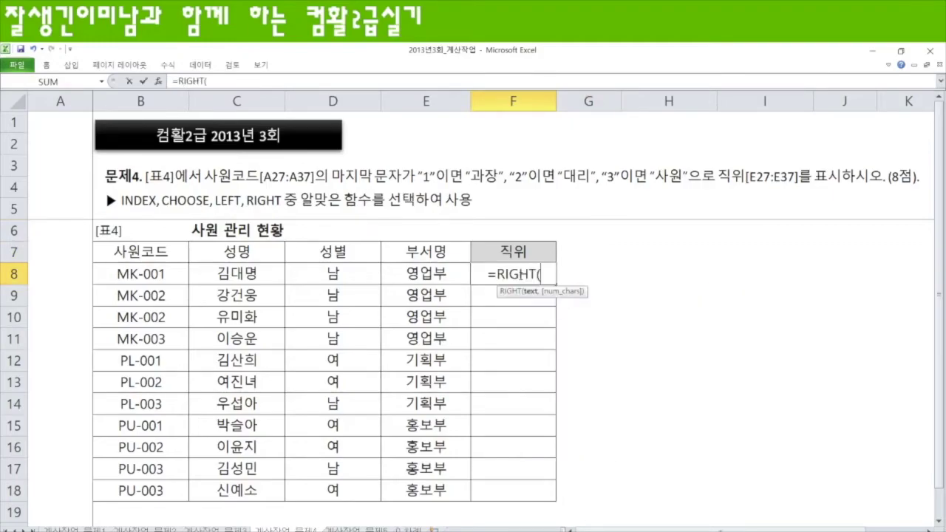
{"action": "left_click", "coordinate": [156, 274]}
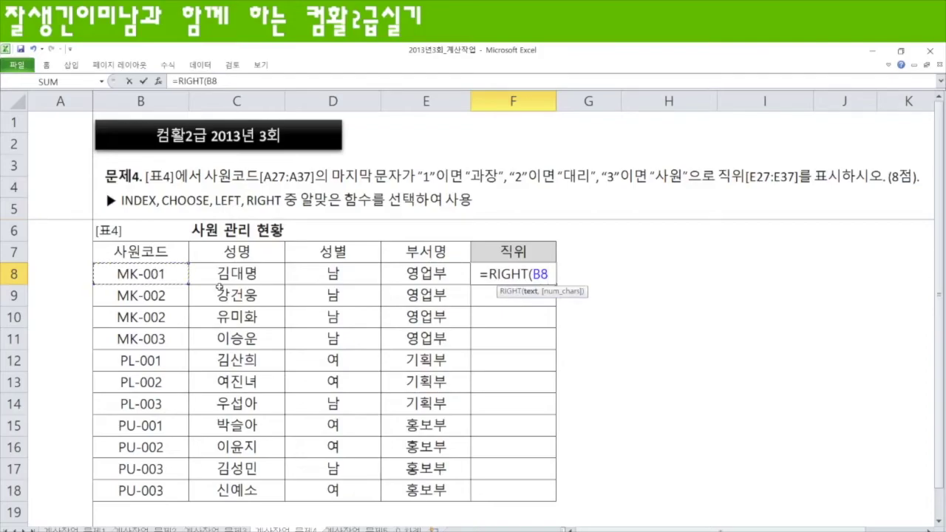
{"action": "type", "text": ",1)"}
{"action": "scroll", "coordinate": [219, 286], "scroll_direction": "down", "scroll_amount": 1}
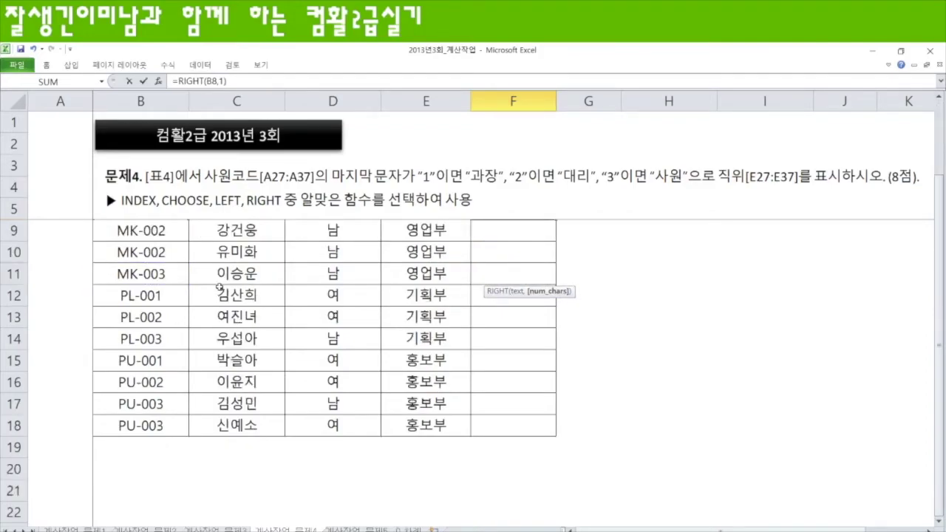
{"action": "scroll", "coordinate": [327, 383], "scroll_direction": "up", "scroll_amount": 1}
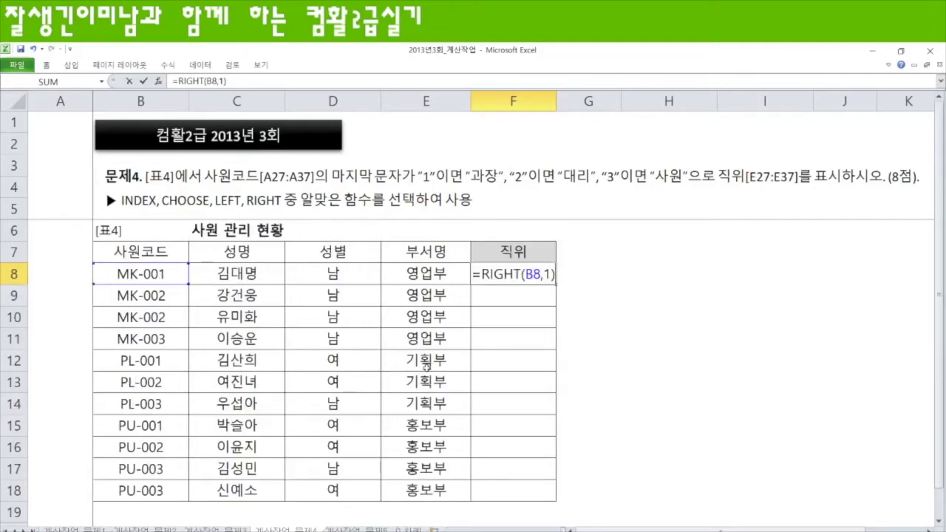
{"action": "key", "text": "Return"}
- Copy the RIGHT formula from F8 down through F18
{"action": "left_click", "coordinate": [521, 273]}
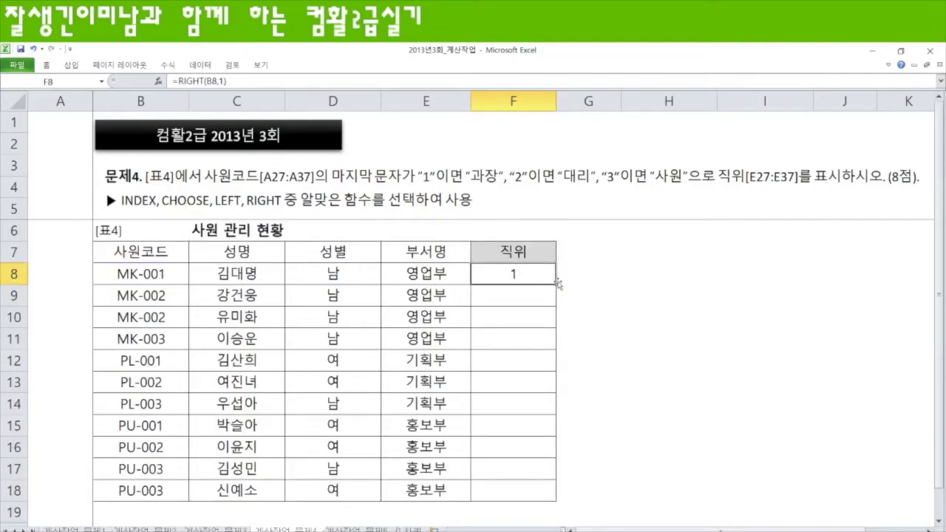
{"action": "left_click_drag", "start_coordinate": [549, 436], "coordinate": [545, 492]}
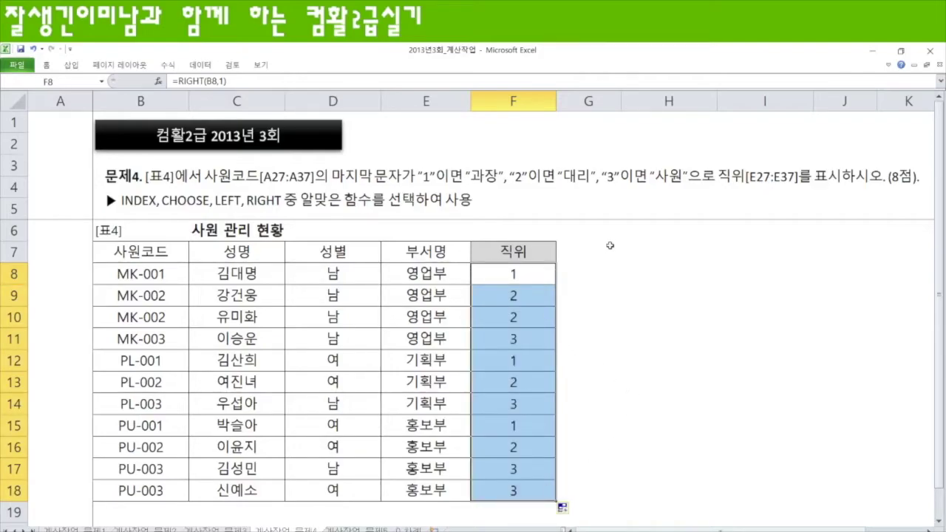
{"action": "left_click", "coordinate": [589, 272]}
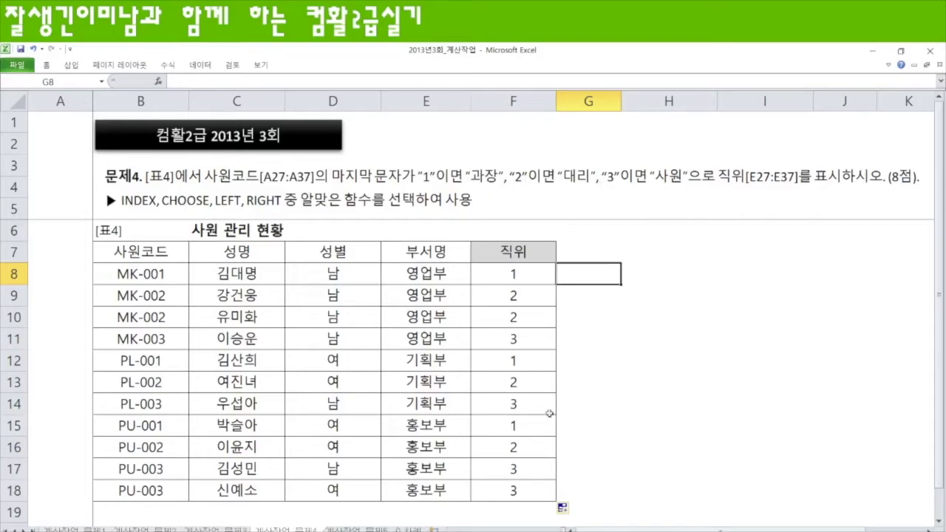
- Wrap the F8 formula in CHOOSE so it reads =CHOOSE(RIGHT(B8,1),"과장","대리","사원")
{"action": "left_click", "coordinate": [538, 278]}
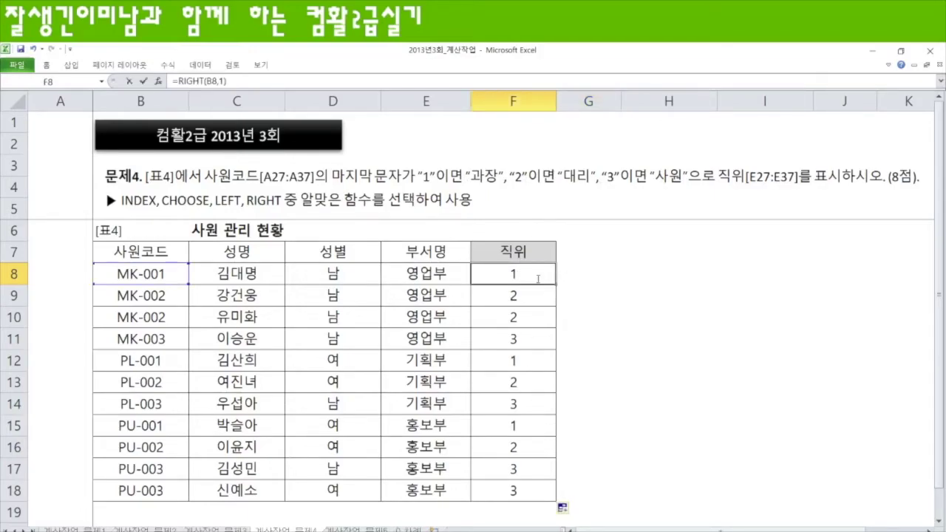
{"action": "double_click", "coordinate": [539, 278]}
{"action": "type", "text": "choose"}
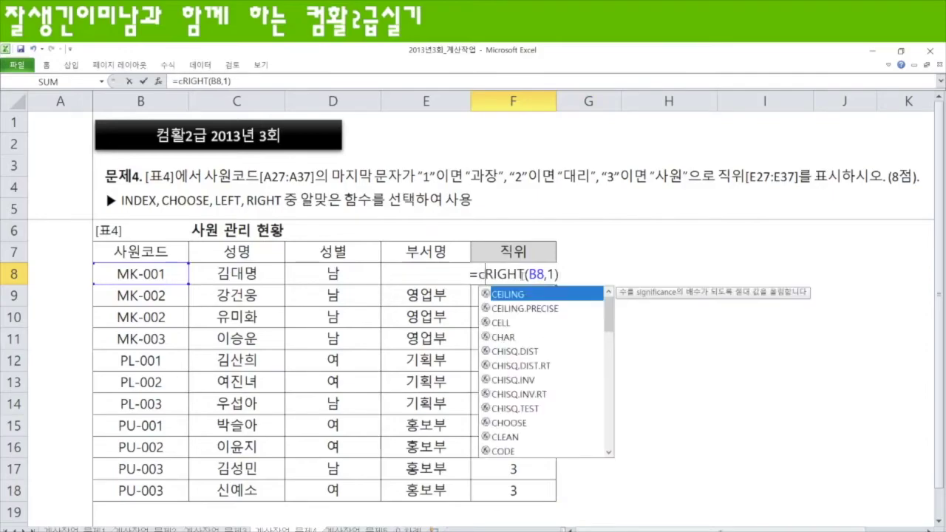
{"action": "key", "text": "Tab"}
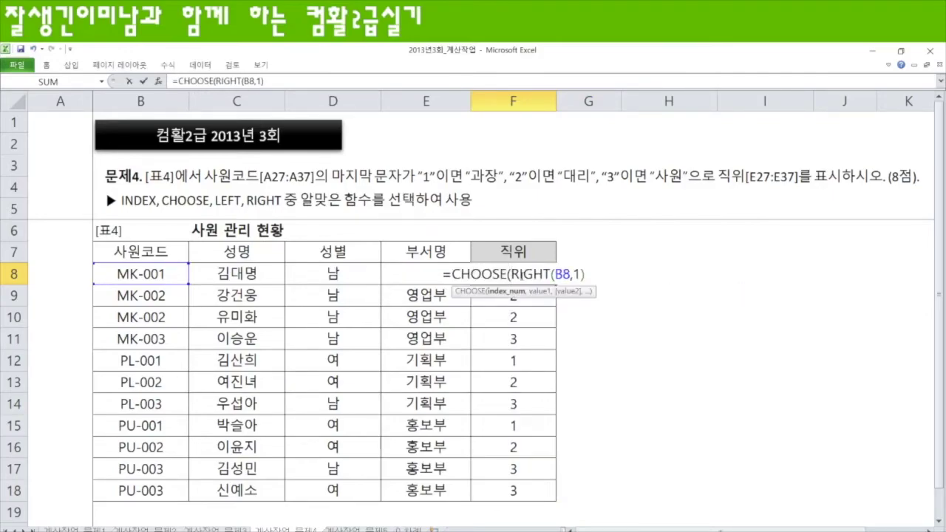
{"action": "type", "text": ","}
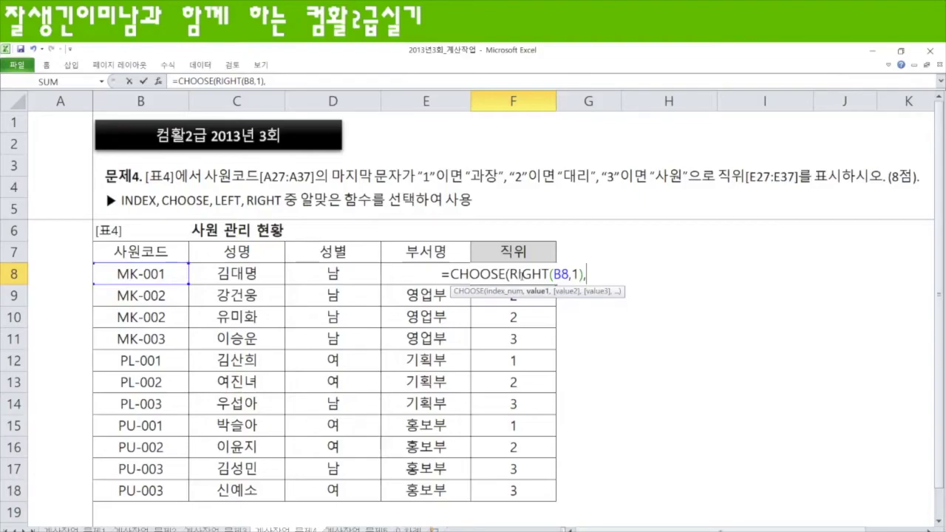
{"action": "type", "text": "\"과장\",\"대리\",\"ㅅ사원\")"}
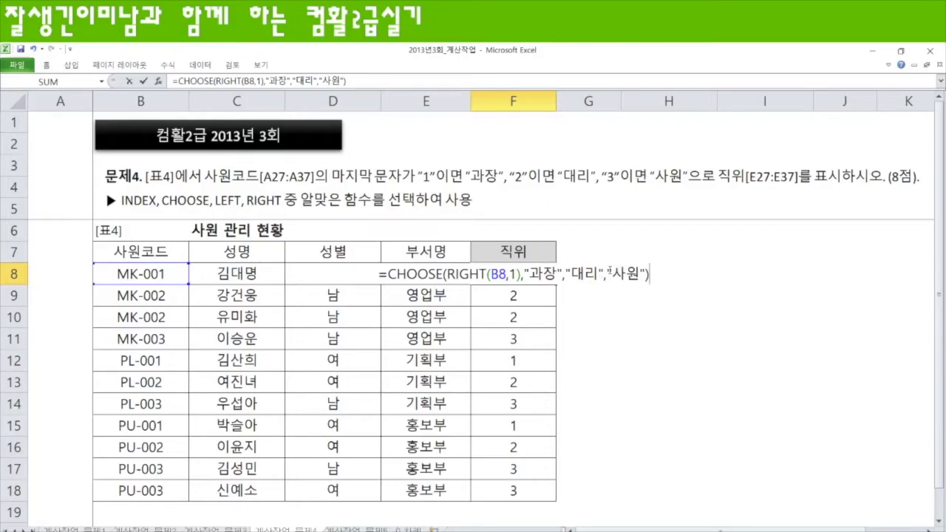
{"action": "left_click_drag", "start_coordinate": [607, 274], "coordinate": [647, 273]}
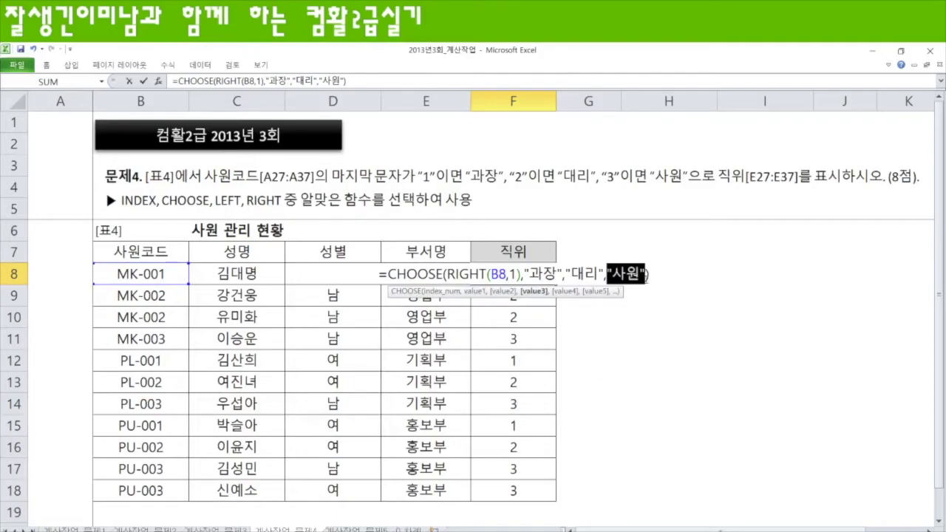
{"action": "left_click", "coordinate": [655, 279]}
{"action": "key", "text": "Return"}
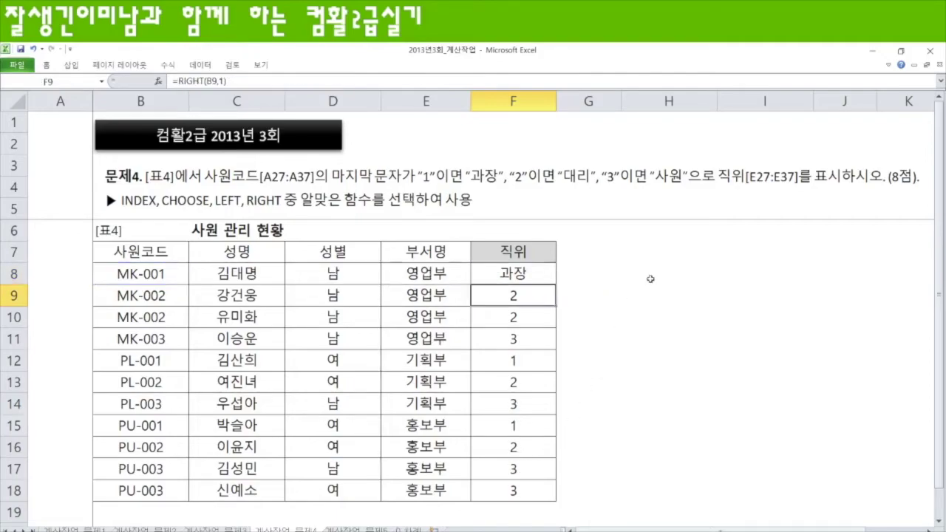
- Fill the CHOOSE formula from F8 down the 직위 column to F18
{"action": "left_click", "coordinate": [541, 272]}
{"action": "left_click_drag", "start_coordinate": [558, 283], "coordinate": [555, 499]}
{"action": "left_click", "coordinate": [632, 369]}
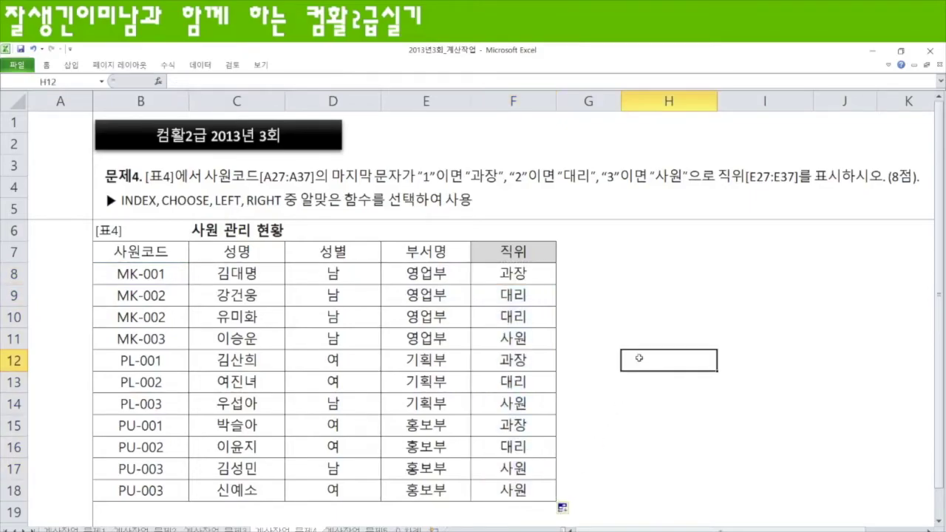
- Draw a red circle around the 문제4 label to mark the question as solved
{"action": "left_click", "coordinate": [72, 65]}
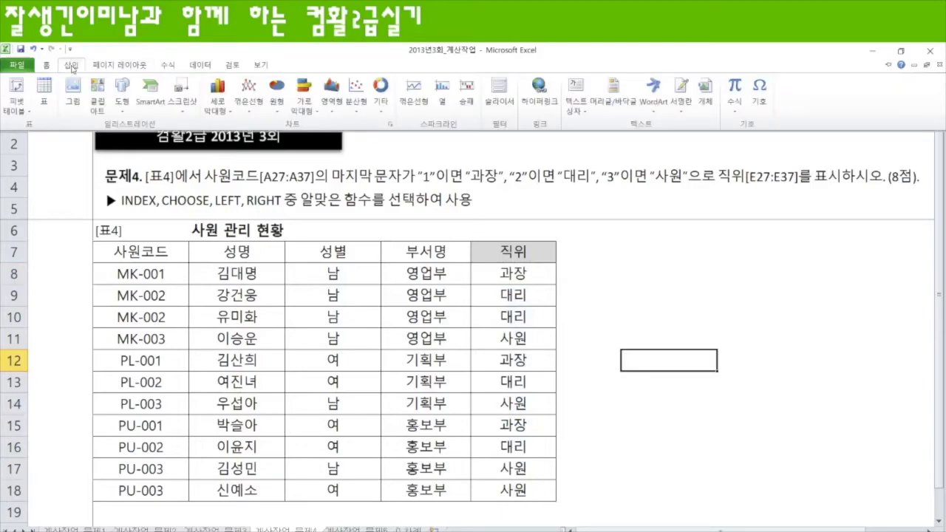
{"action": "left_click", "coordinate": [122, 95]}
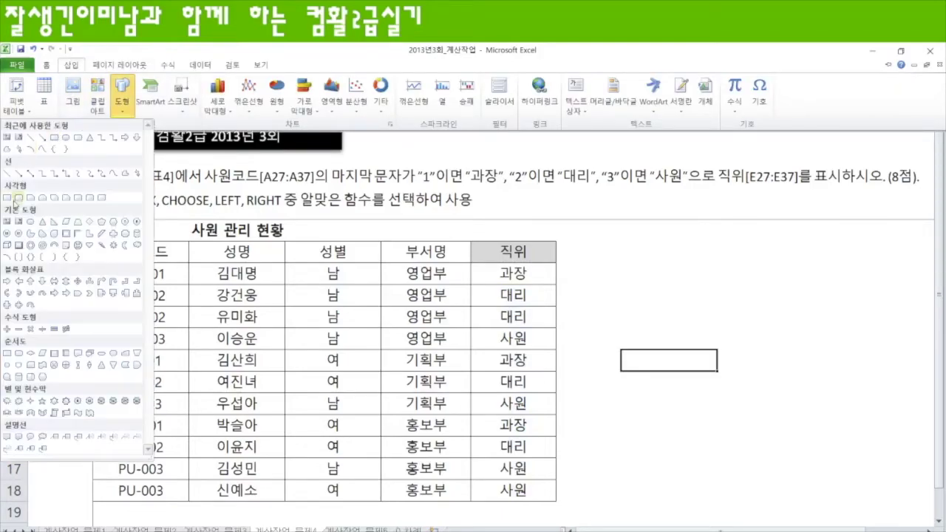
{"action": "left_click", "coordinate": [64, 138]}
{"action": "left_click_drag", "start_coordinate": [96, 157], "coordinate": [158, 215]}
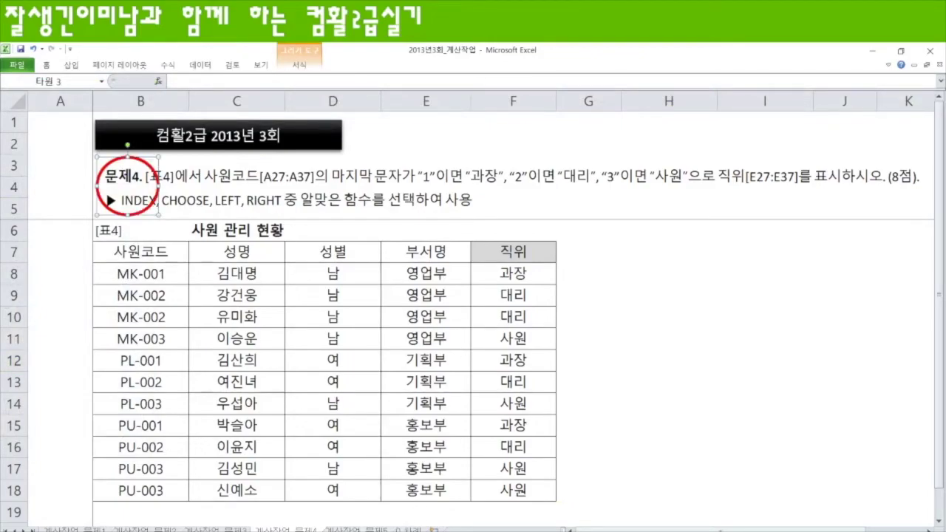
- Switch to the 문제5 sheet and examine the 80점대 인원수 row, cells C19:E19, for 국어, 영어 and 수학
{"action": "key", "text": "ctrl+Page_Down"}
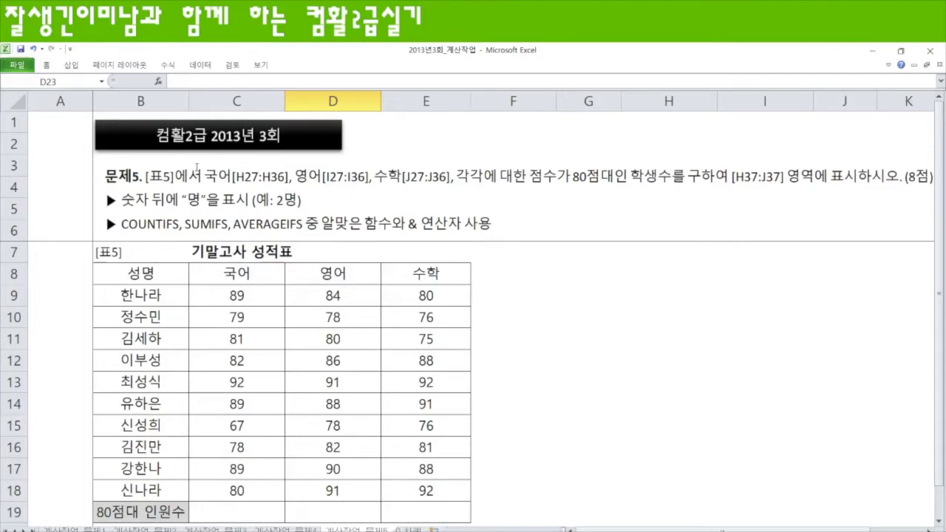
{"action": "scroll", "coordinate": [706, 295], "scroll_direction": "down", "scroll_amount": 1}
{"action": "scroll", "coordinate": [707, 295], "scroll_direction": "up", "scroll_amount": 1}
{"action": "left_click", "coordinate": [145, 515]}
{"action": "left_click", "coordinate": [231, 515]}
{"action": "left_click", "coordinate": [309, 512]}
{"action": "left_click", "coordinate": [431, 511]}
{"action": "left_click", "coordinate": [346, 512]}
{"action": "left_click", "coordinate": [264, 511]}
{"action": "left_click", "coordinate": [312, 511]}
{"action": "left_click", "coordinate": [433, 514]}
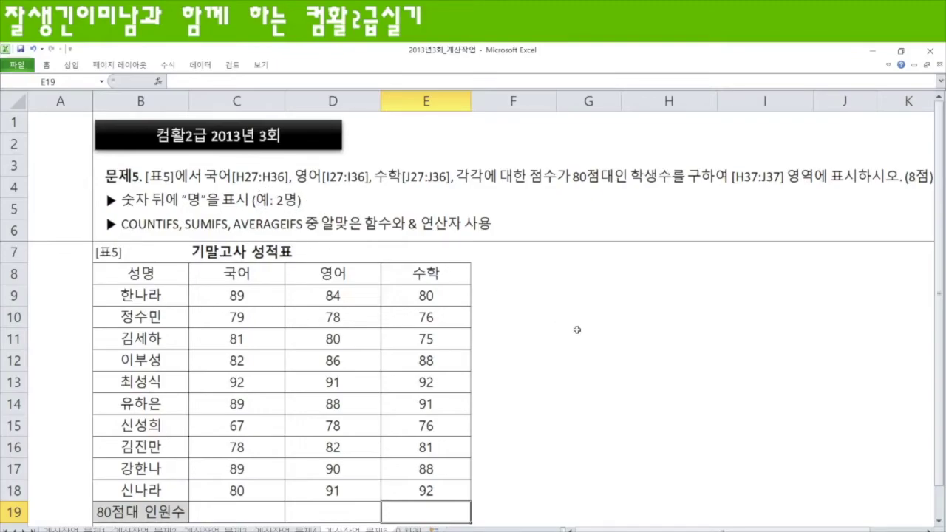
- Write the condition for scores in the 80s across G9:I9 as "80<=", "X" and "<90"
{"action": "left_click", "coordinate": [567, 313]}
{"action": "left_click", "coordinate": [588, 295]}
{"action": "left_click", "coordinate": [596, 273]}
{"action": "left_click_drag", "start_coordinate": [616, 306], "coordinate": [591, 318]}
{"action": "left_click", "coordinate": [667, 316]}
{"action": "left_click", "coordinate": [664, 293]}
{"action": "double_click", "coordinate": [665, 293]}
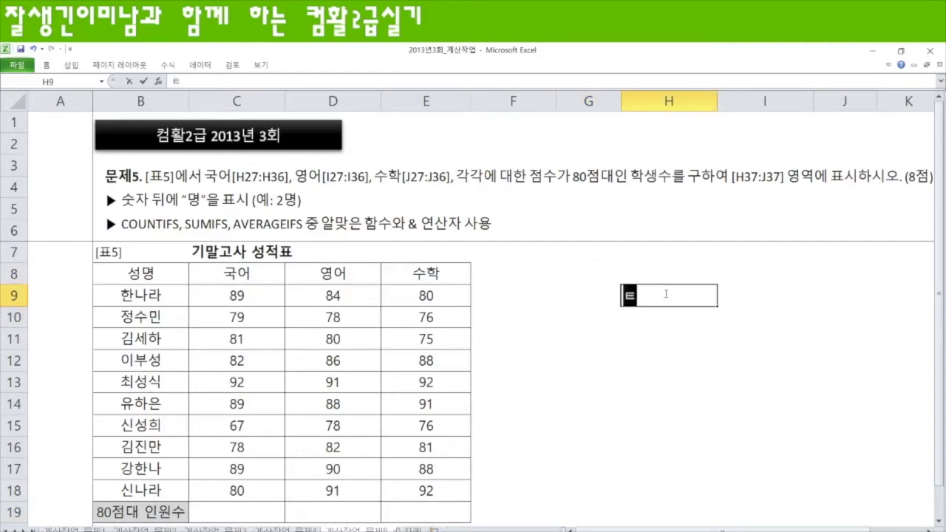
{"action": "type", "text": "X"}
{"action": "key", "text": "shift+Tab"}
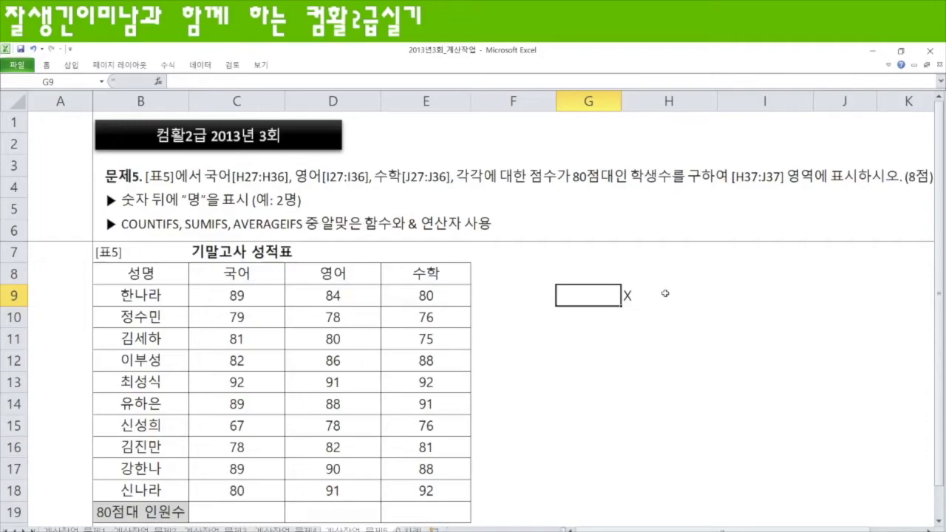
{"action": "type", "text": "80<="}
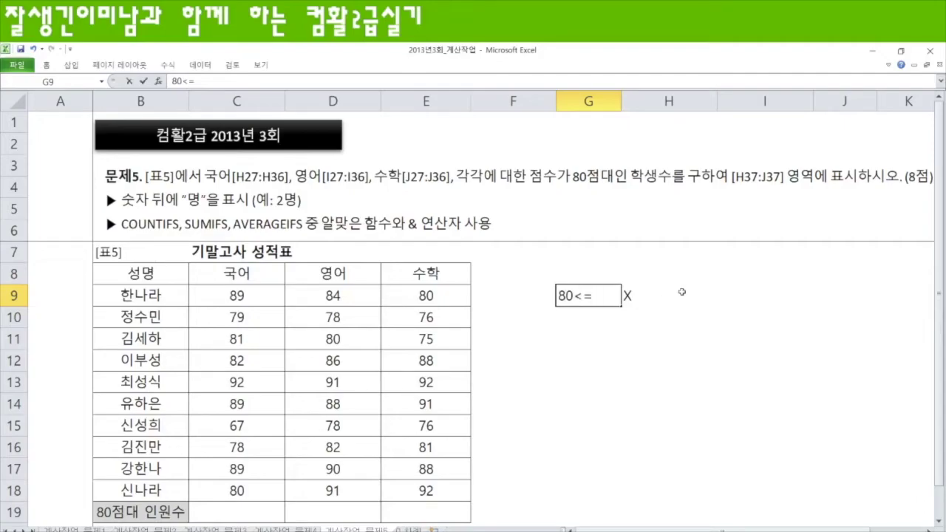
{"action": "left_click", "coordinate": [684, 297]}
{"action": "left_click", "coordinate": [748, 297]}
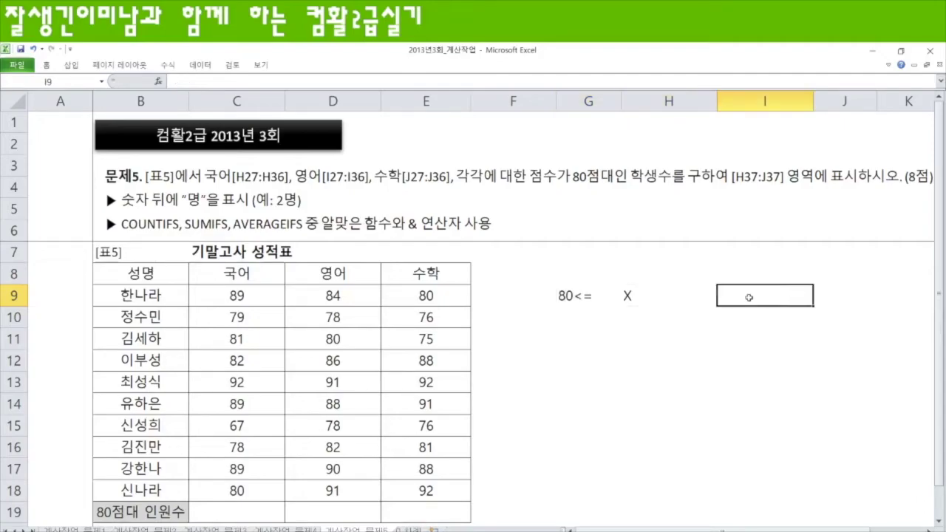
{"action": "type", "text": "<90"}
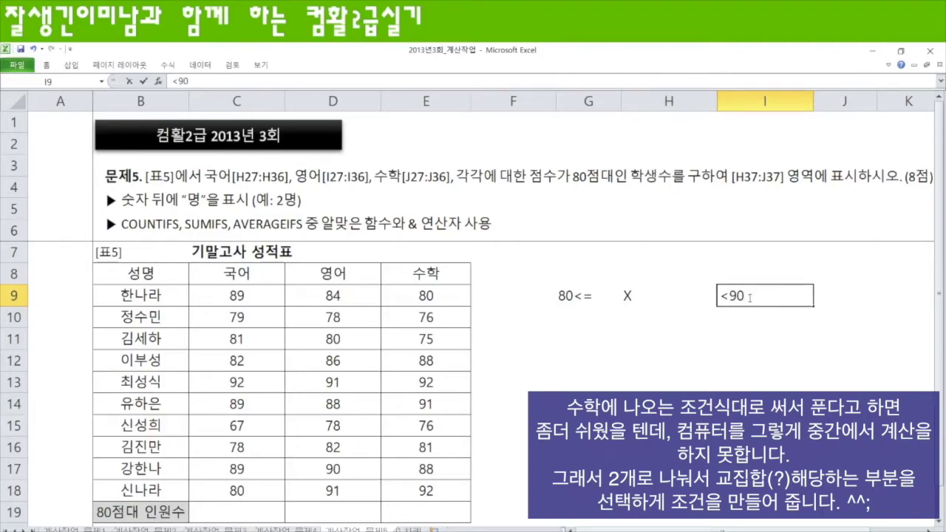
- Fill cells G10:H10 with yellow to mark the "80<= X" half of the condition
{"action": "left_click", "coordinate": [599, 294]}
{"action": "left_click_drag", "start_coordinate": [598, 294], "coordinate": [653, 295]}
{"action": "left_click_drag", "start_coordinate": [755, 297], "coordinate": [650, 298]}
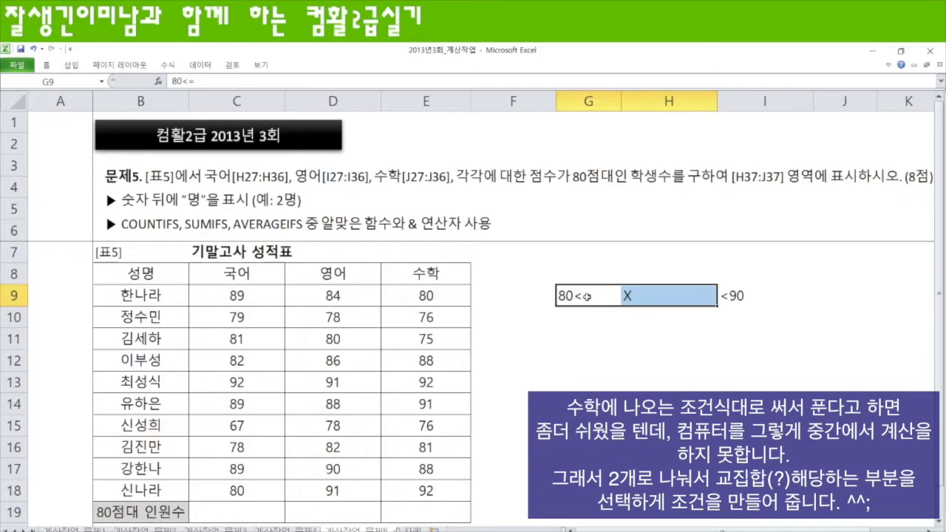
{"action": "left_click", "coordinate": [573, 298]}
{"action": "left_click_drag", "start_coordinate": [563, 316], "coordinate": [726, 310]}
{"action": "left_click_drag", "start_coordinate": [570, 300], "coordinate": [650, 299]}
{"action": "left_click_drag", "start_coordinate": [581, 319], "coordinate": [645, 321]}
{"action": "right_click", "coordinate": [645, 320]}
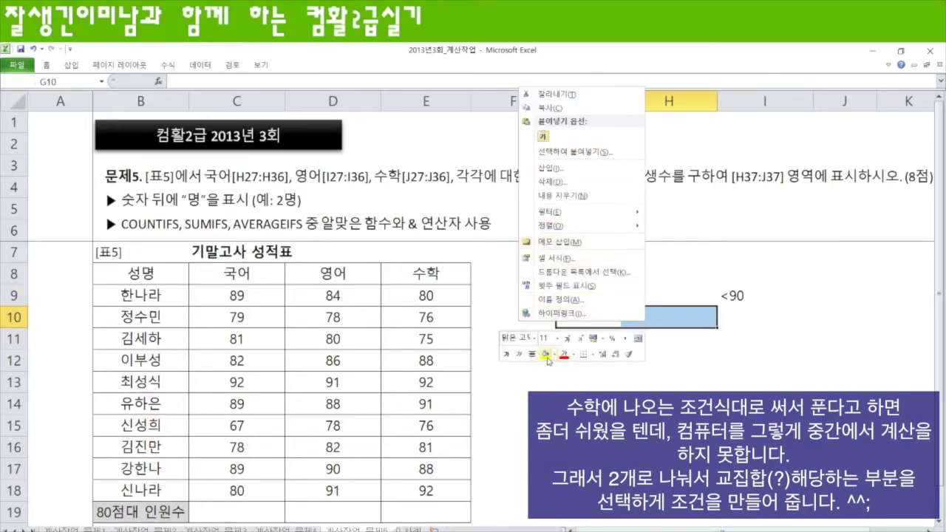
{"action": "left_click", "coordinate": [544, 354]}
- Fill cells H11:I11 with green to mark the "X <90" half of the condition
{"action": "left_click_drag", "start_coordinate": [658, 340], "coordinate": [735, 340]}
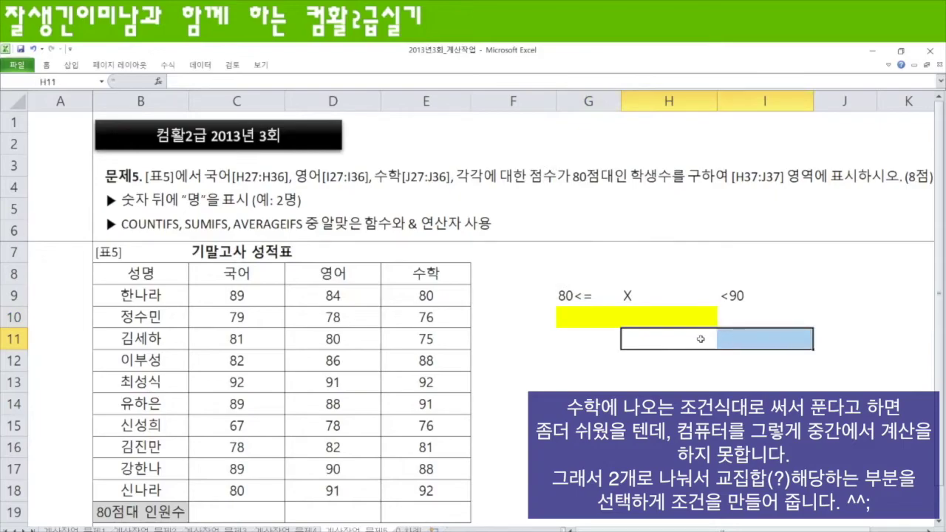
{"action": "right_click", "coordinate": [683, 340]}
{"action": "left_click", "coordinate": [589, 368]}
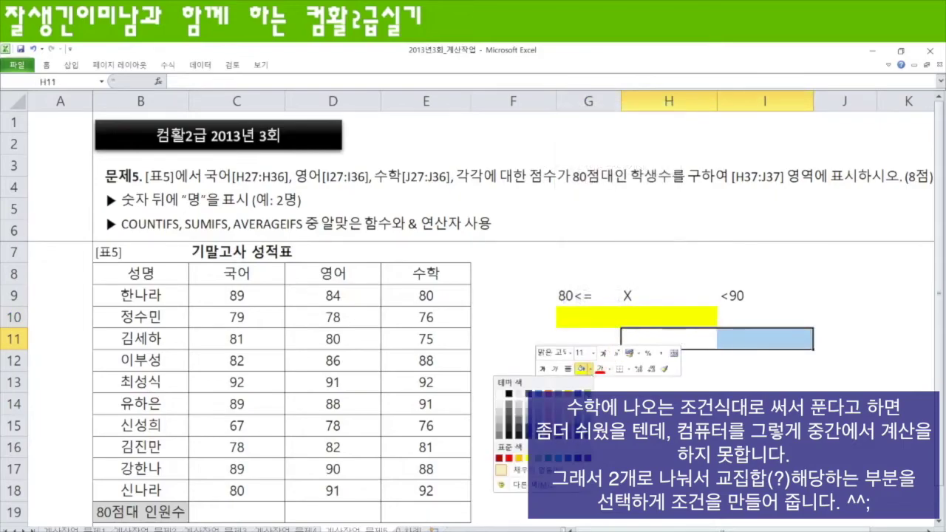
{"action": "left_click", "coordinate": [587, 394]}
{"action": "left_click", "coordinate": [671, 383]}
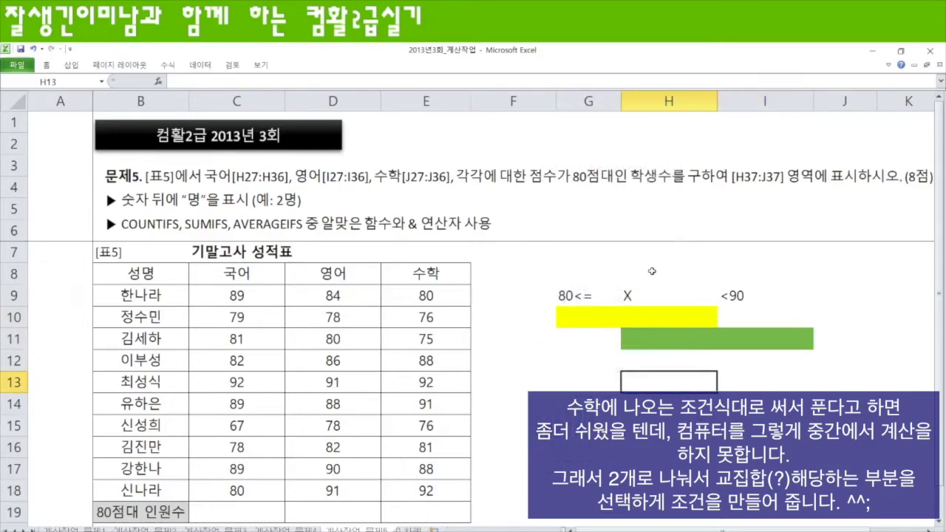
{"action": "left_click", "coordinate": [659, 362]}
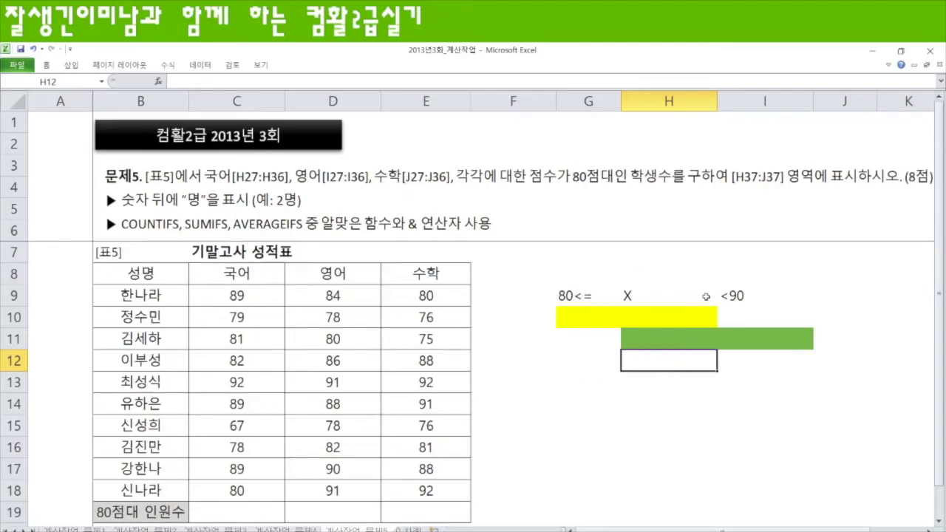
{"action": "left_click", "coordinate": [255, 513]}
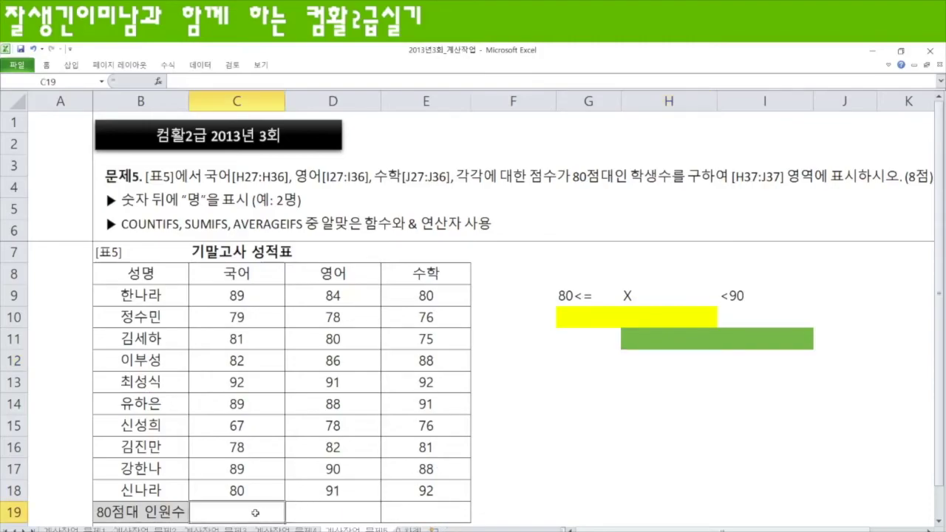
{"action": "type", "text": "=co"}
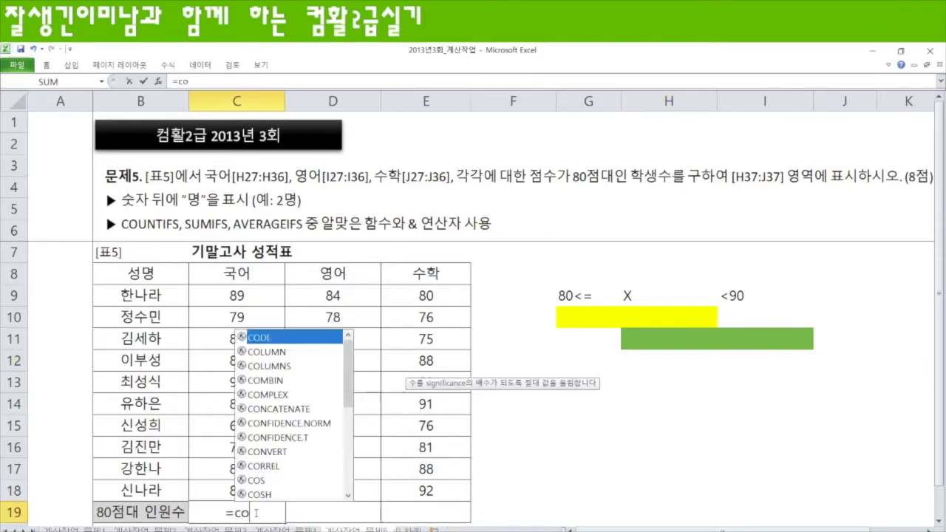
{"action": "type", "text": "untifs"}
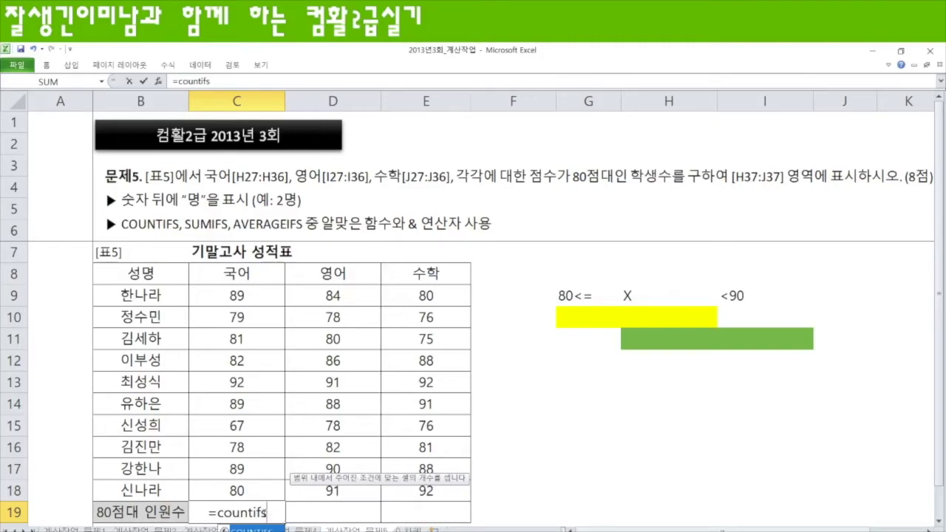
{"action": "key", "text": "Tab"}
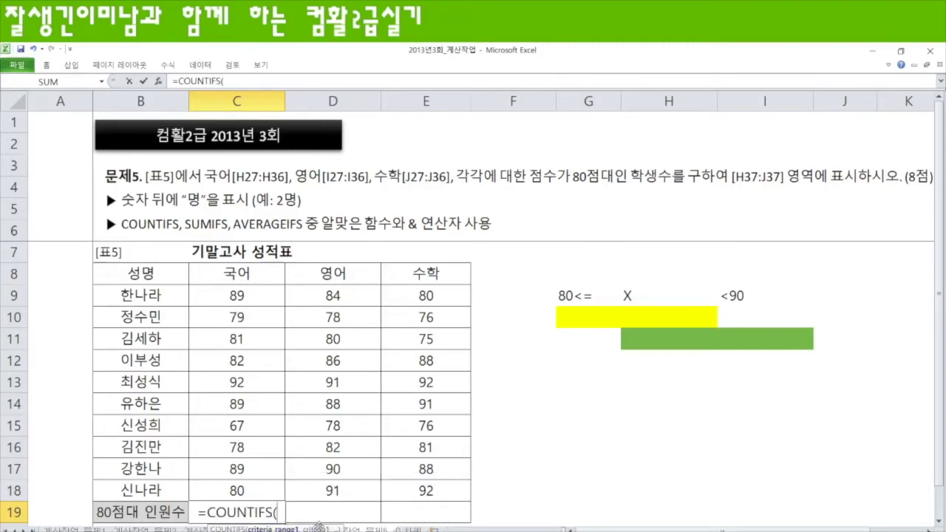
{"action": "scroll", "coordinate": [510, 470], "scroll_direction": "down", "scroll_amount": 1}
{"action": "scroll", "coordinate": [511, 470], "scroll_direction": "up", "scroll_amount": 1}
{"action": "key", "text": "Escape"}
{"action": "left_click_drag", "start_coordinate": [13, 230], "coordinate": [13, 122]}
- Start a COUNTIFS formula in C19 with the 국어 scores C9:C18 as its first criteria range
{"action": "left_click", "coordinate": [236, 512]}
{"action": "type", "text": "=count"}
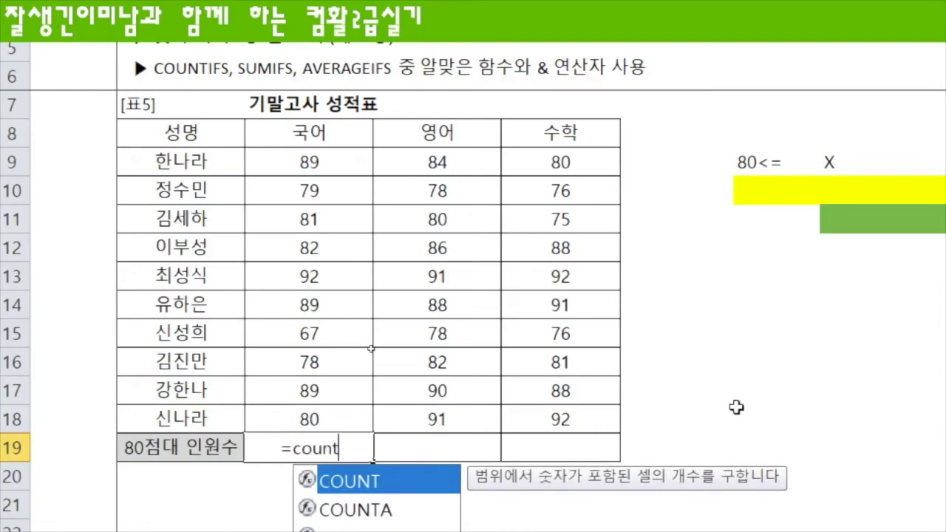
{"action": "type", "text": "ifs"}
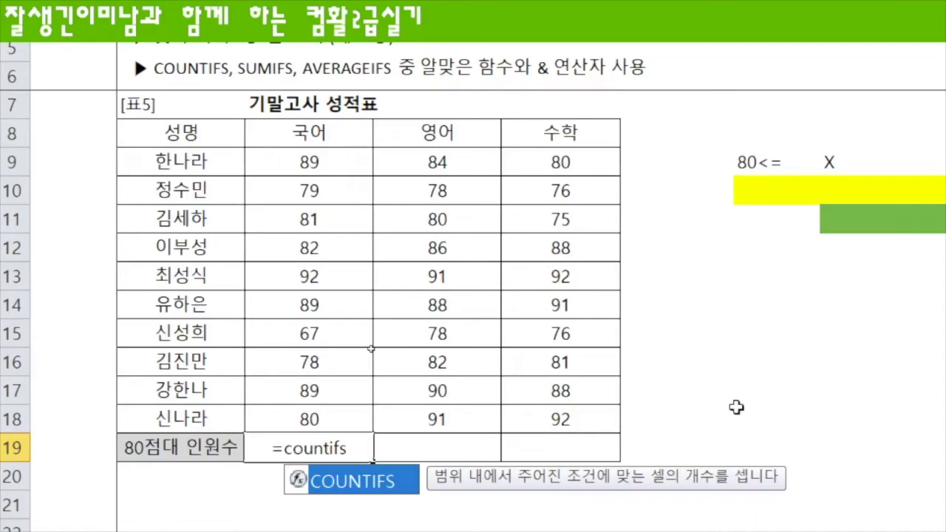
{"action": "key", "text": "Tab"}
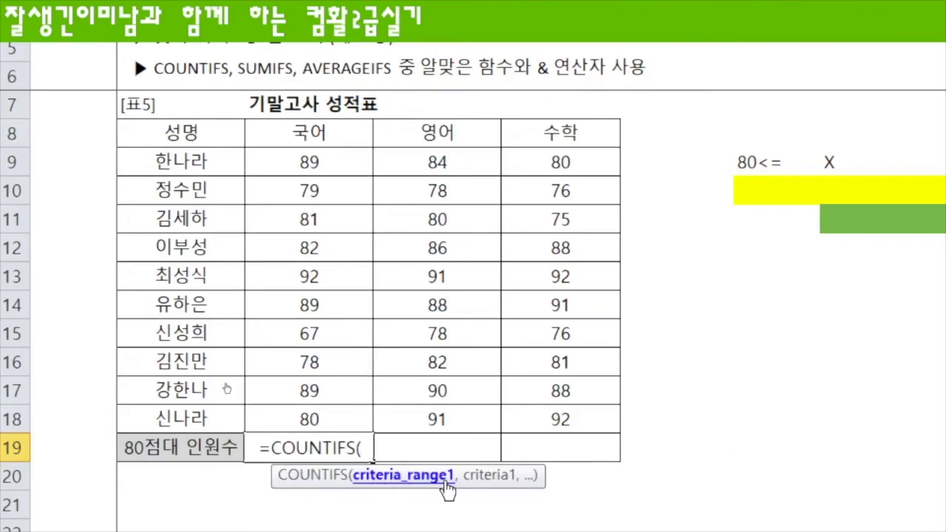
{"action": "left_click_drag", "start_coordinate": [316, 160], "coordinate": [323, 422]}
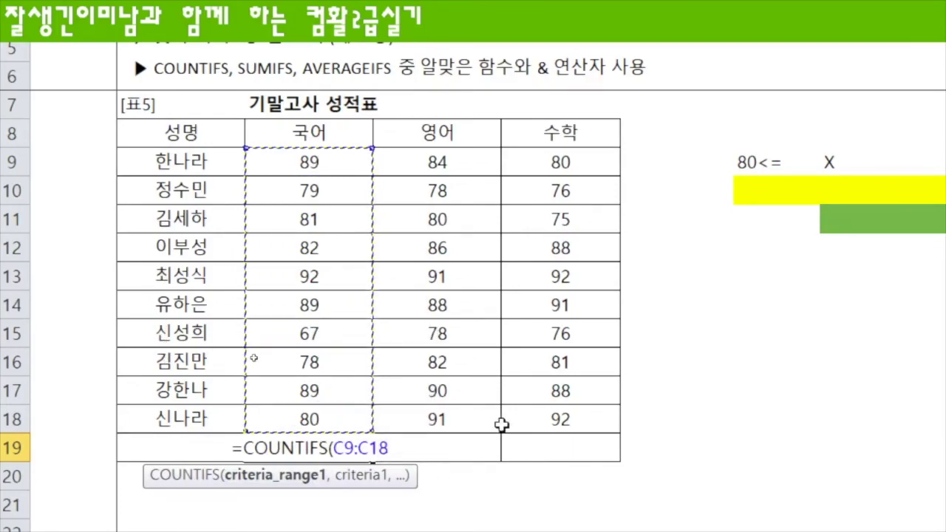
{"action": "type", "text": "<="}
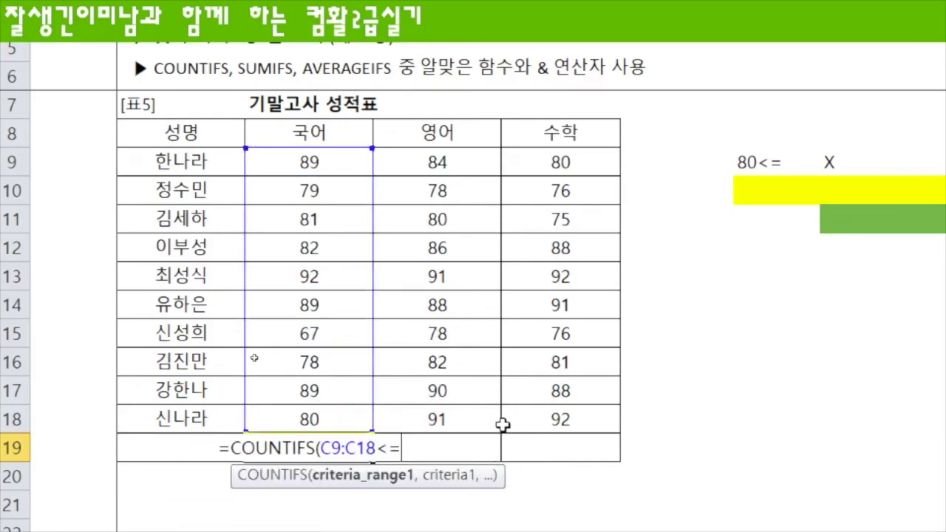
{"action": "key", "text": "BackSpace"}
{"action": "key", "text": "BackSpace"}
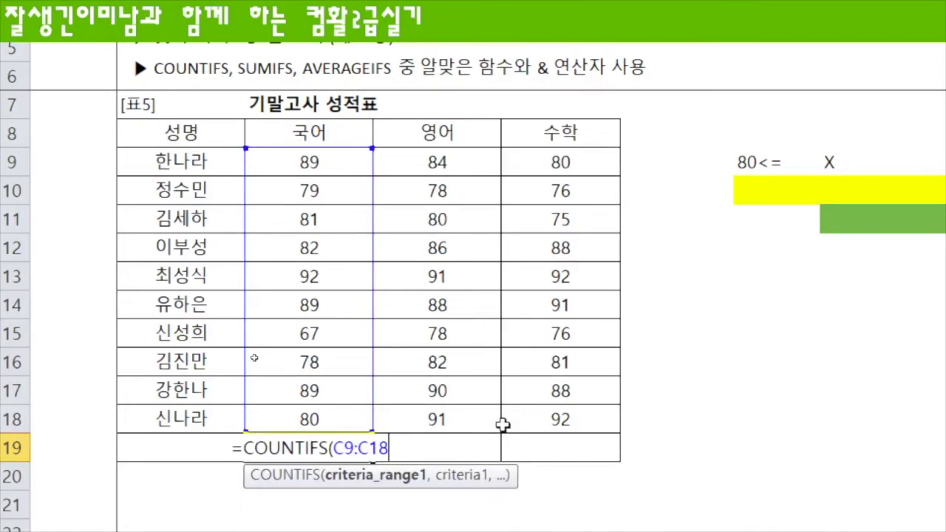
- Add the criterion "<=80" to the COUNTIFS formula, followed by the range C9:C18 with the criterion "<90"
{"action": "type", "text": ","}
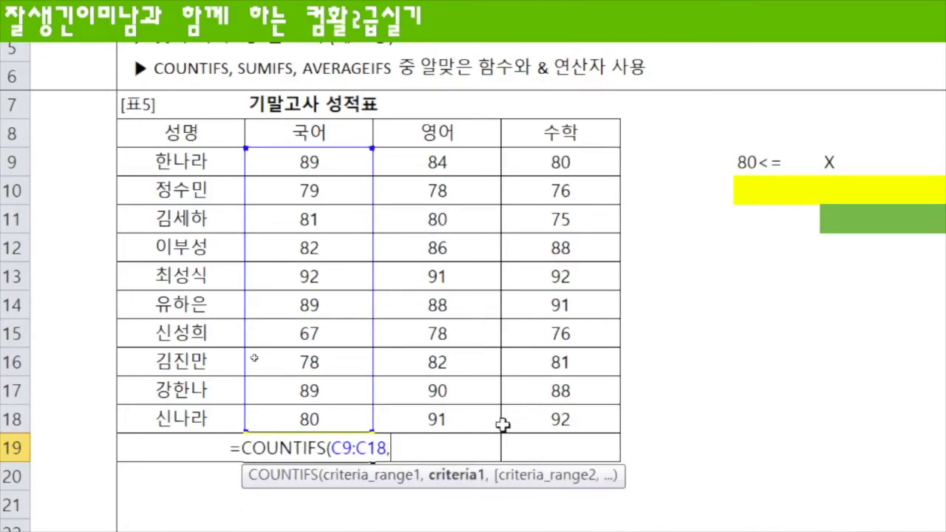
{"action": "type", "text": "\""}
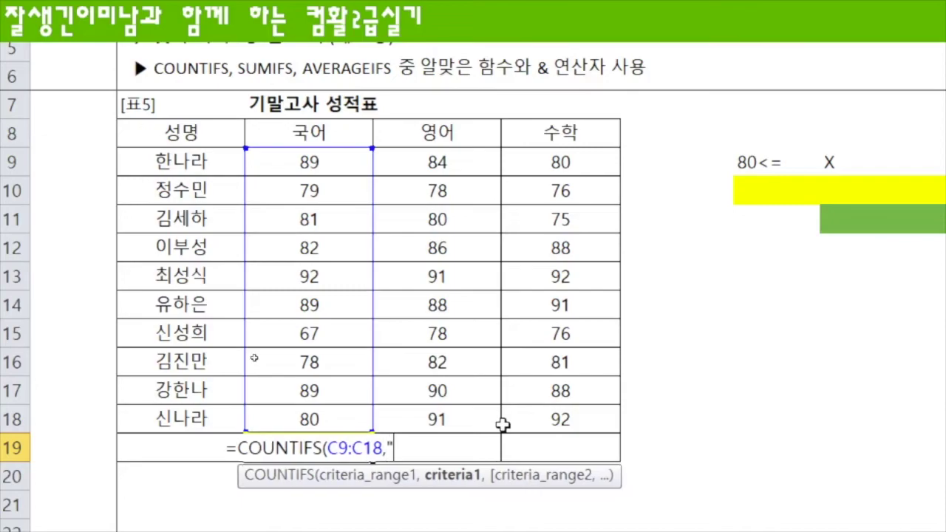
{"action": "type", "text": "<=80"}
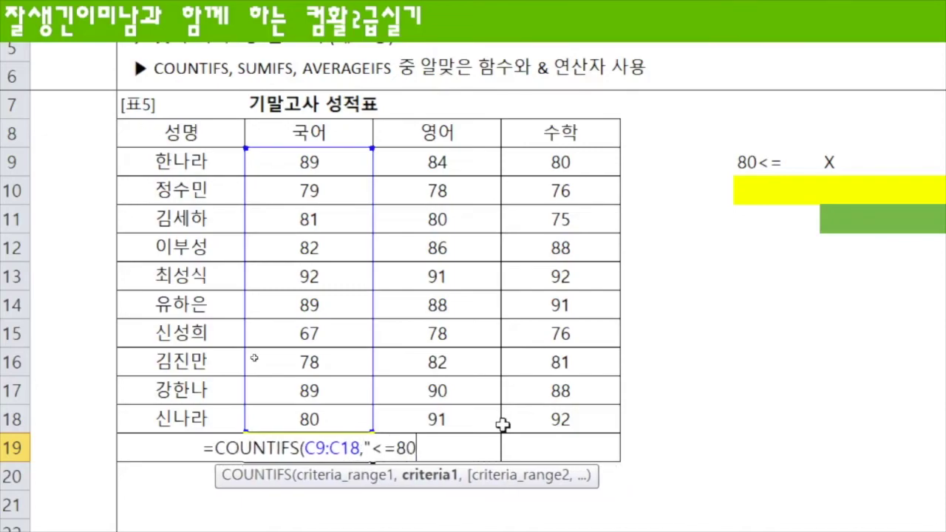
{"action": "type", "text": "\","}
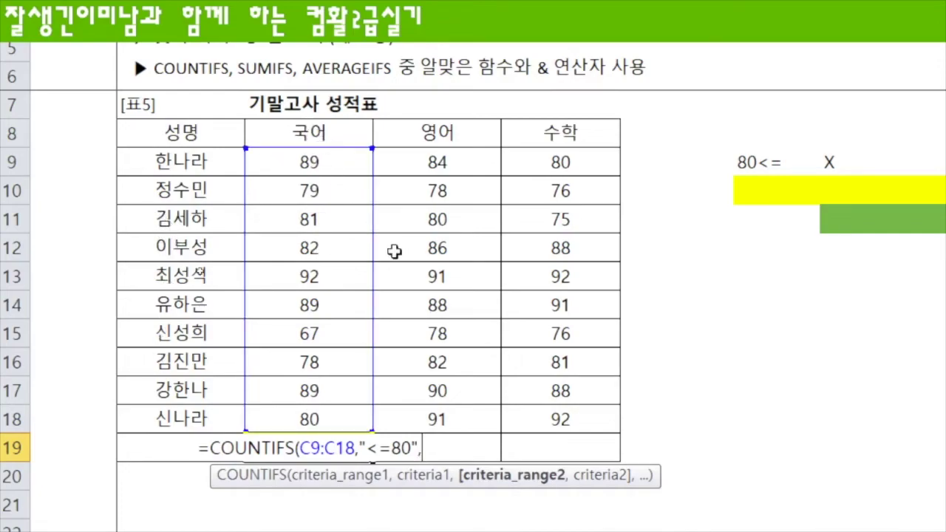
{"action": "left_click_drag", "start_coordinate": [312, 154], "coordinate": [318, 417]}
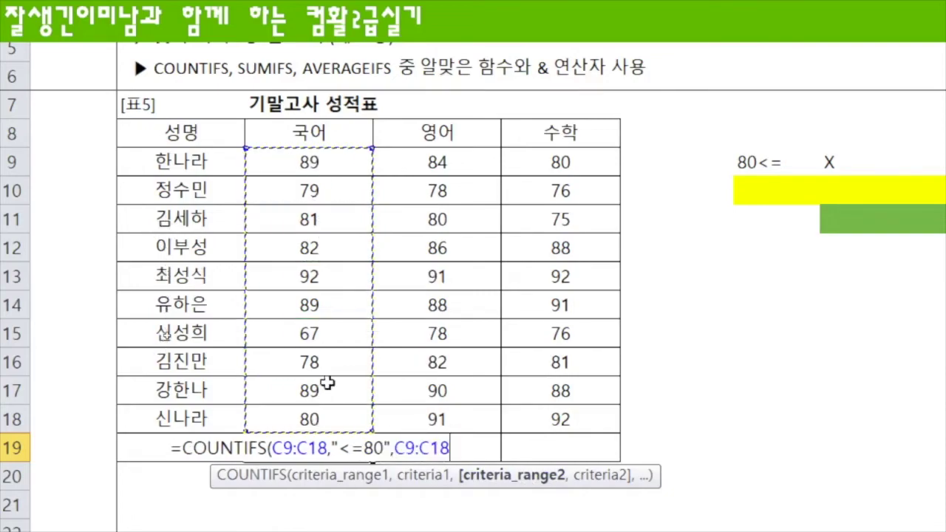
{"action": "type", "text": ",\"<90"}
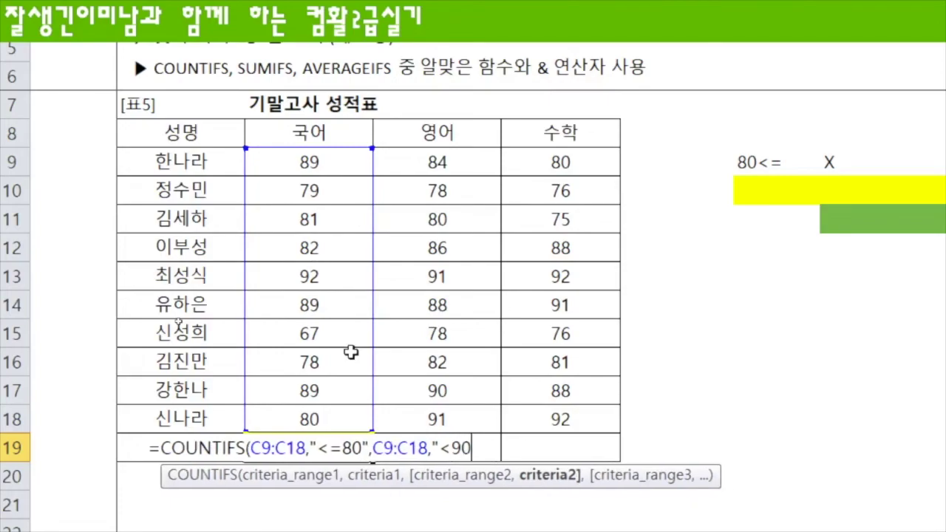
{"action": "type", "text": "\""}
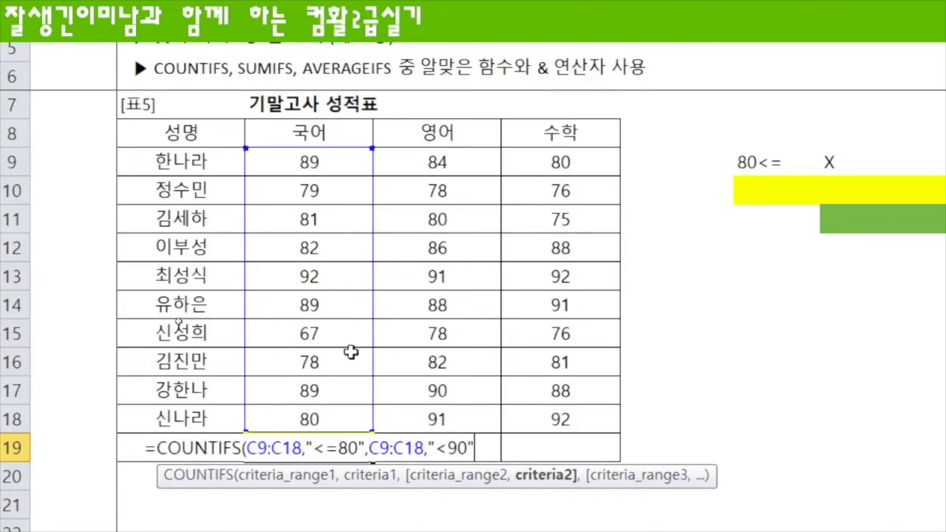
- Correct the first criterion and complete the C19 formula as =COUNTIFS(C9:C18,">=80",C9:C18,"<90")
{"action": "left_click", "coordinate": [325, 448]}
{"action": "left_click", "coordinate": [319, 448]}
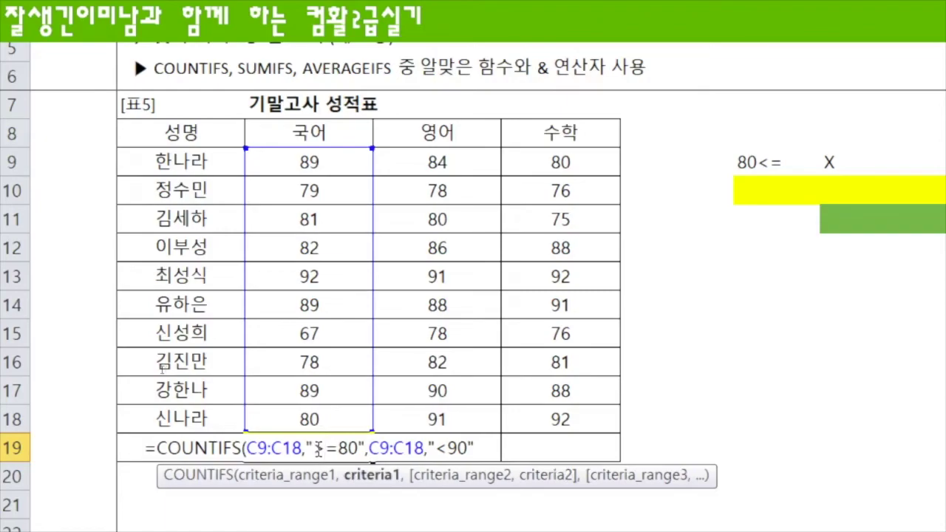
{"action": "key", "text": "BackSpace"}
{"action": "type", "text": ">"}
{"action": "left_click", "coordinate": [485, 449]}
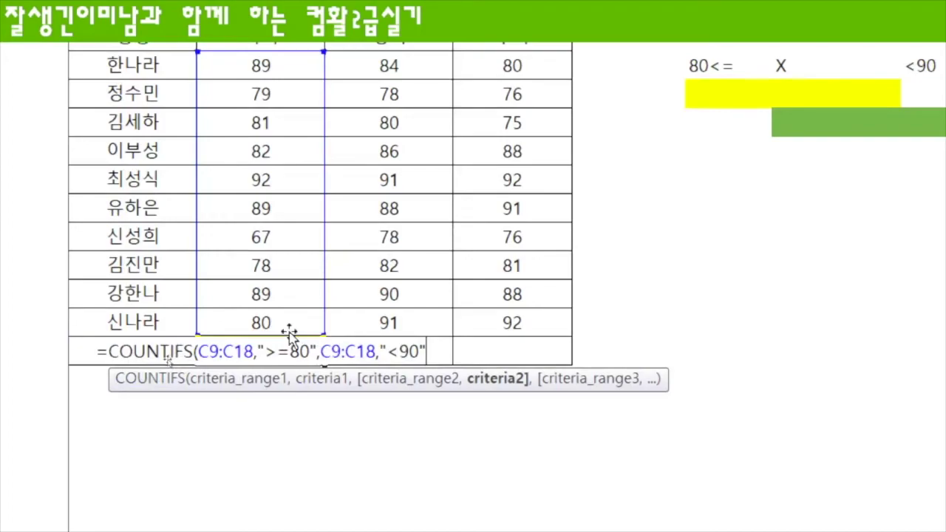
{"action": "left_click", "coordinate": [258, 353]}
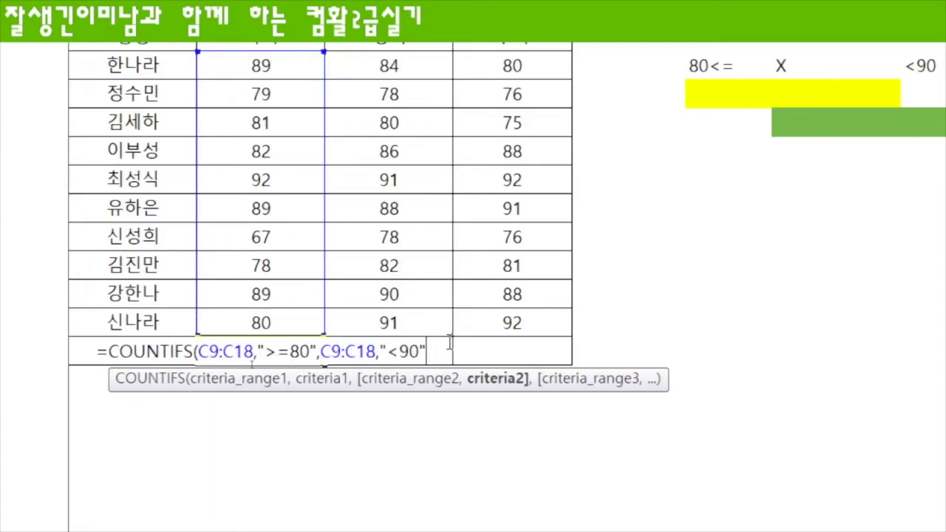
{"action": "type", "text": ")"}
{"action": "key", "text": "Return"}
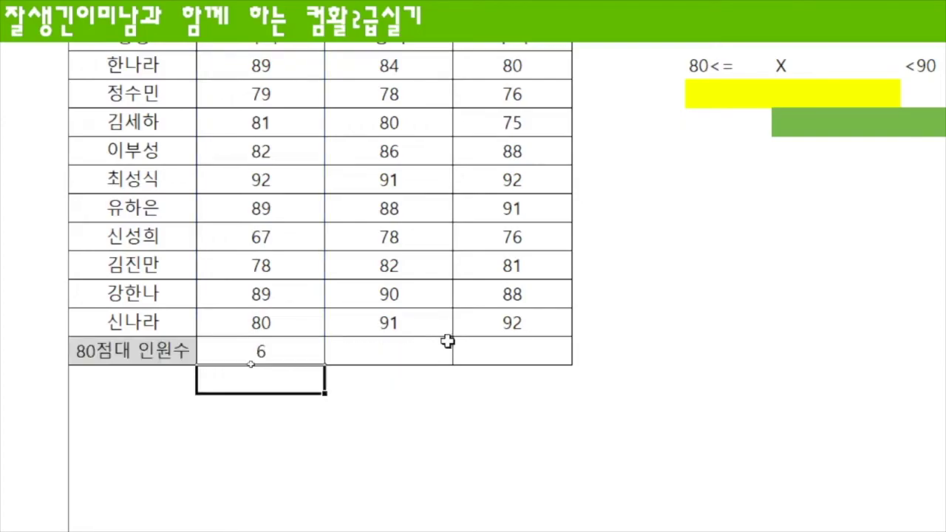
- Fill the COUNTIFS formula from C19 across to E19 for 영어 and 수학
{"action": "left_click", "coordinate": [280, 352]}
{"action": "left_click_drag", "start_coordinate": [318, 368], "coordinate": [559, 363]}
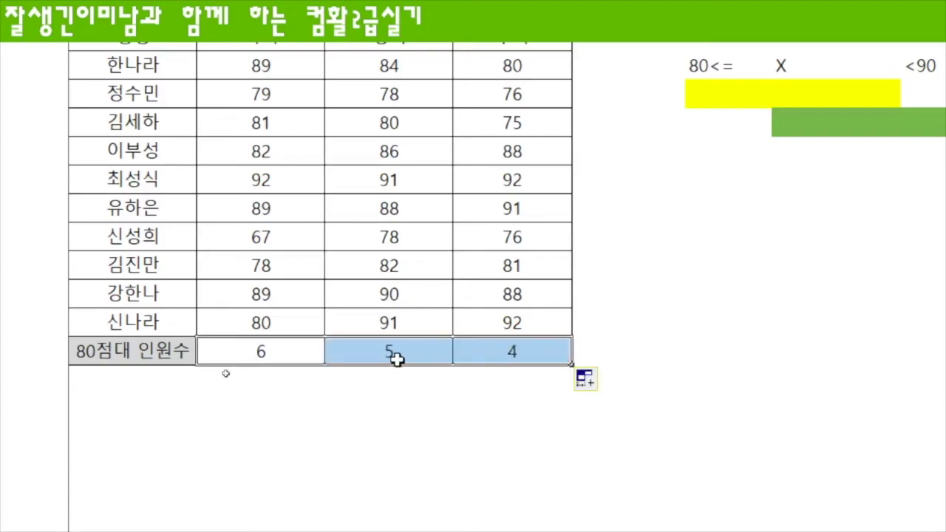
- Append &"명" to the COUNTIFS formula in C19 and apply the extended formula to all of C19:E19
{"action": "double_click", "coordinate": [336, 359]}
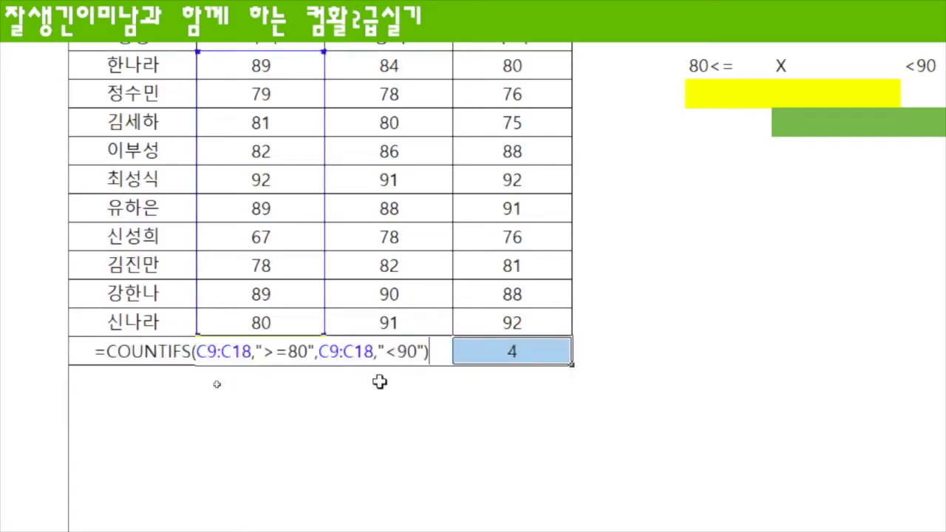
{"action": "type", "text": "&\"명"}
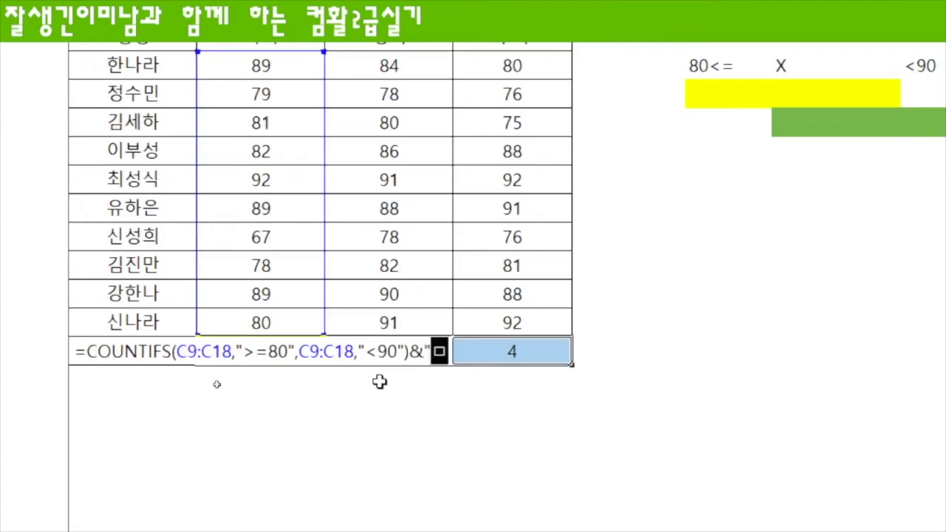
{"action": "type", "text": "\""}
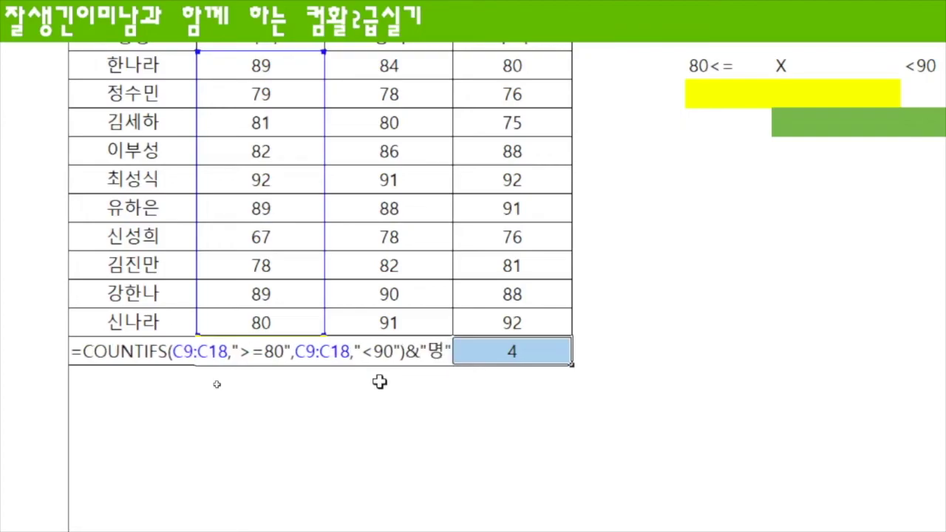
{"action": "key", "text": "ctrl+Return"}
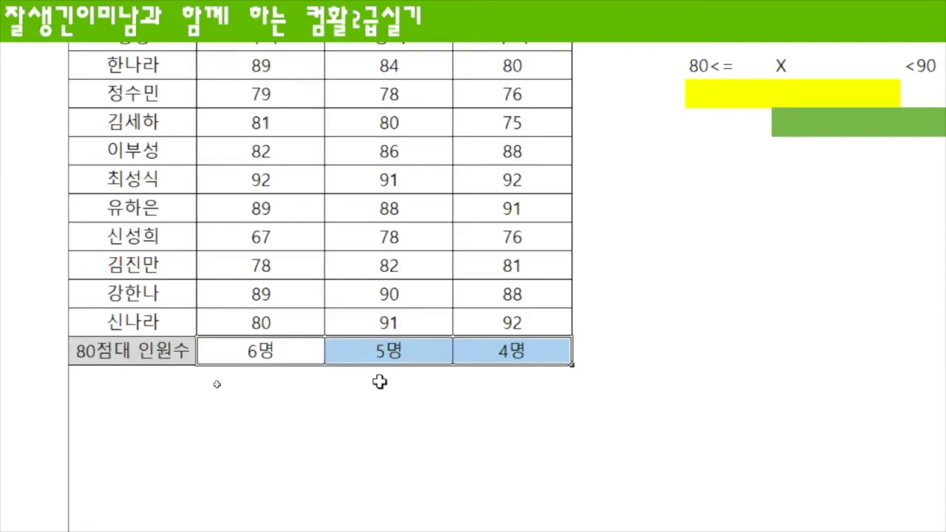
{"action": "left_click", "coordinate": [285, 430]}
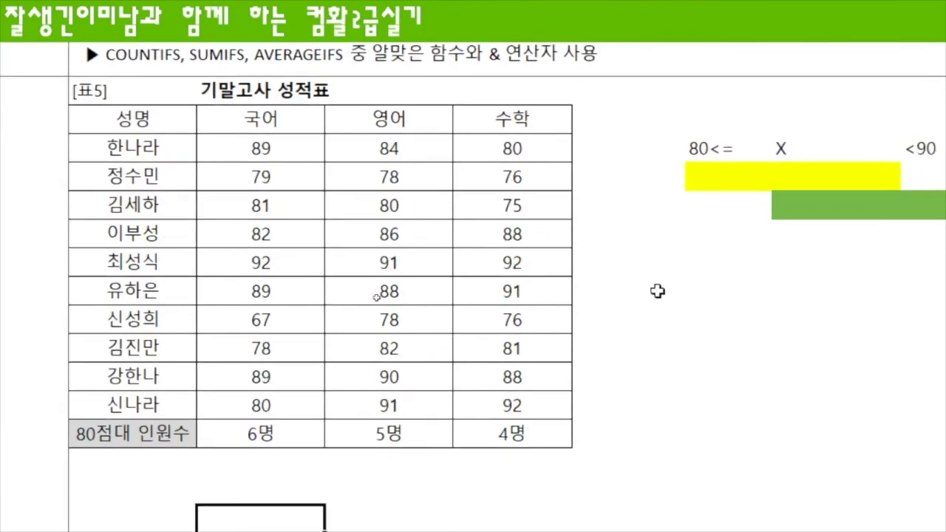
- Review the completed COUNTIFS formula in C19 without changing it
{"action": "left_click", "coordinate": [271, 433]}
{"action": "double_click", "coordinate": [273, 433]}
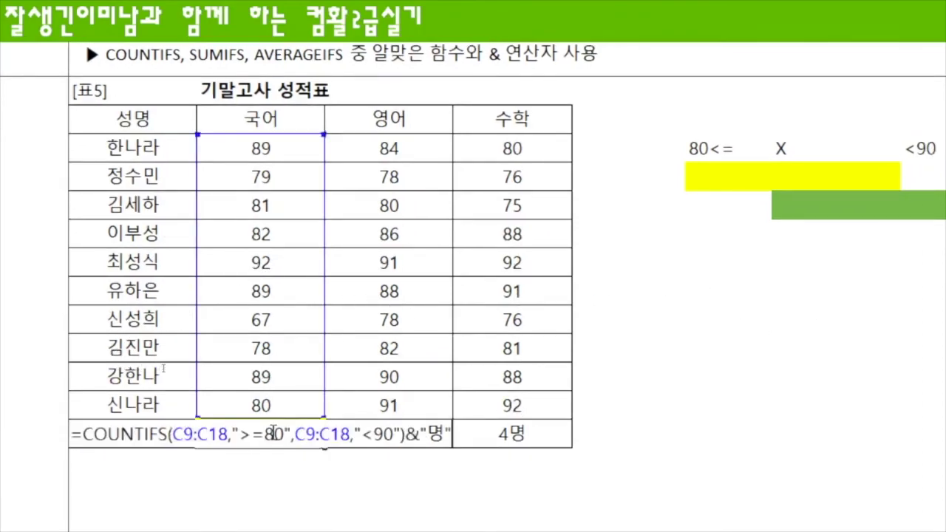
{"action": "key", "text": "Escape"}
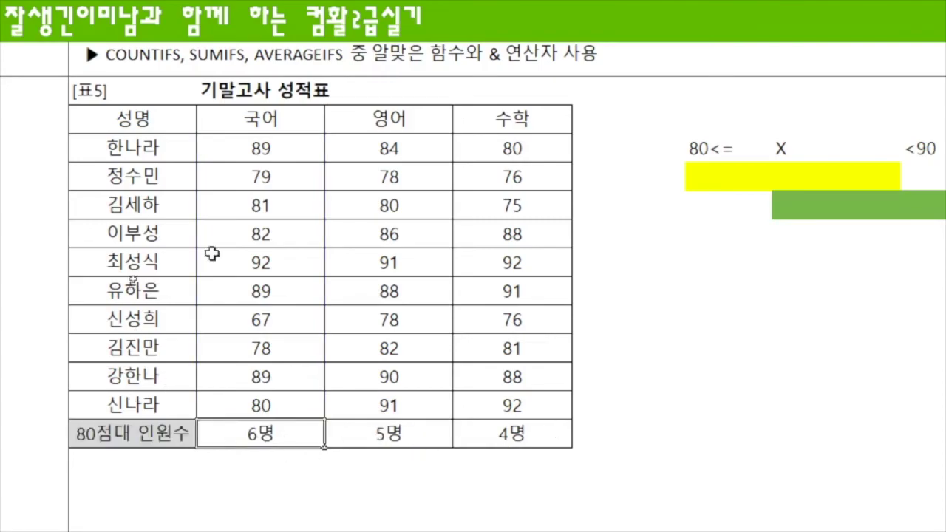
- Enter the notes "안되겠죠!!" in C21 and "문제를 함수를 이용해서 푸셔야 합니다. ^^;" in C22
{"action": "left_click", "coordinate": [266, 489]}
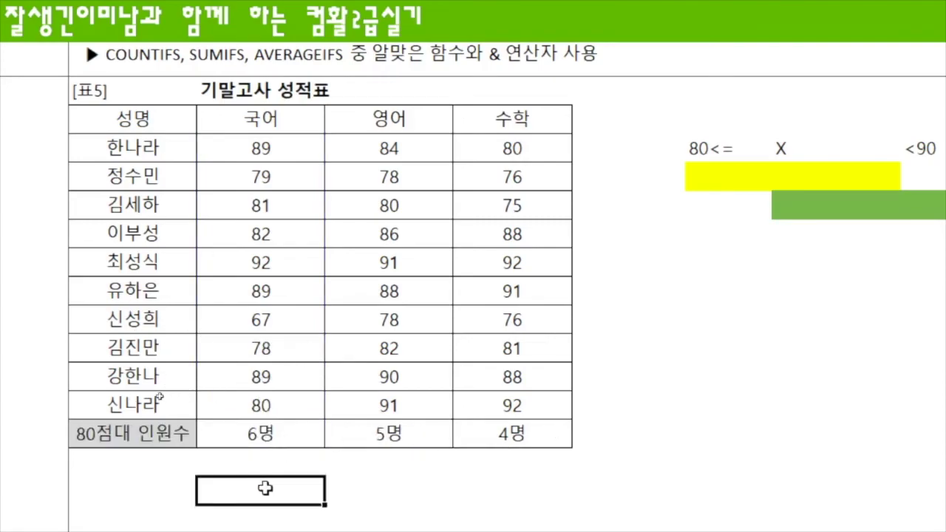
{"action": "type", "text": "안되겠죠!!"}
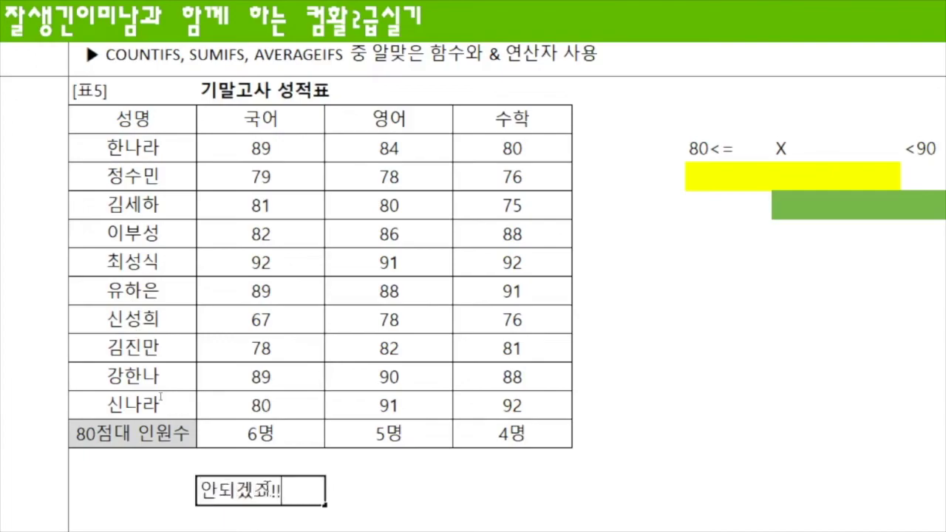
{"action": "key", "text": "Return"}
{"action": "type", "text": "문제를 함수를 "}
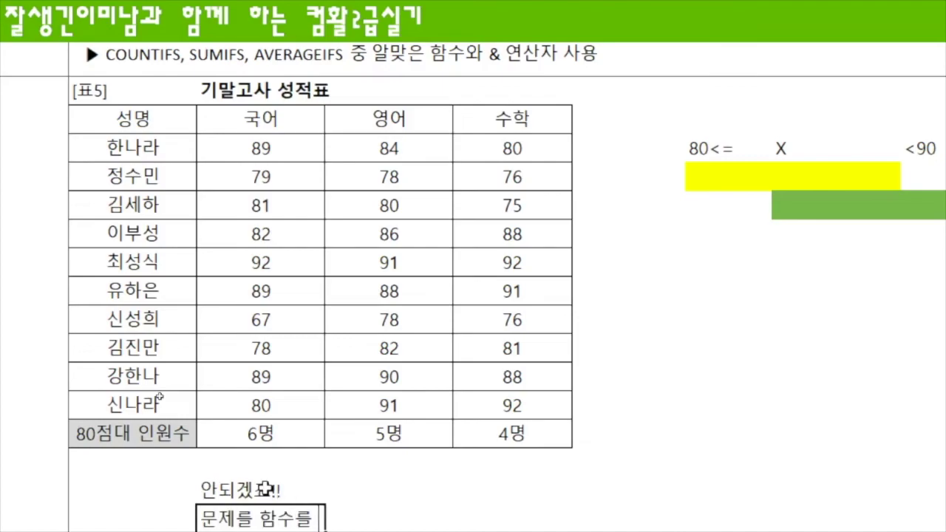
{"action": "type", "text": "이용해서 푸셔야 합니다. ^^;"}
{"action": "key", "text": "Return"}
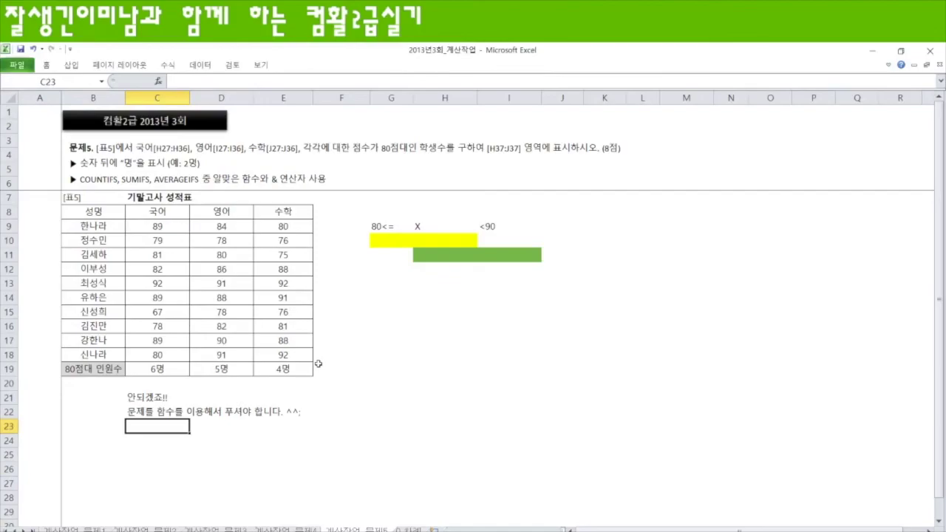
- Return to the 문제1 worksheet with the 시외버스 요금표
{"action": "left_click", "coordinate": [71, 529]}
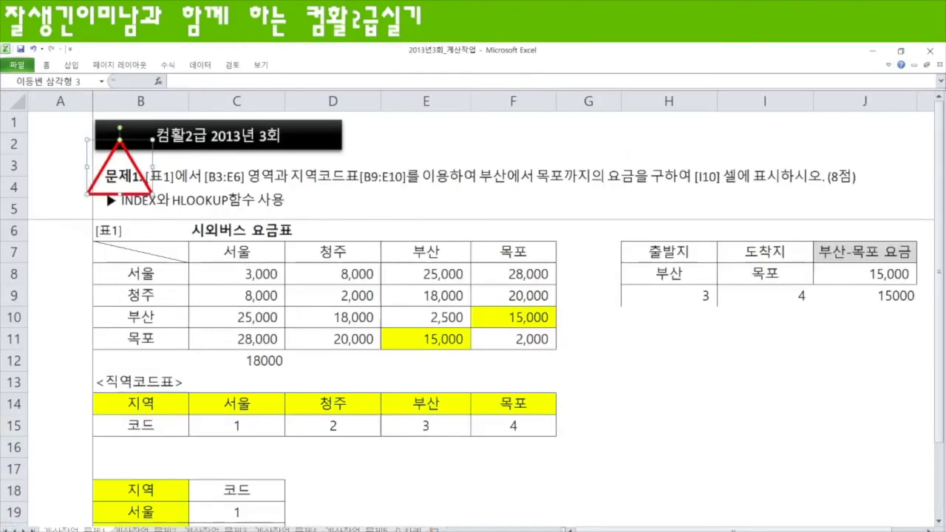